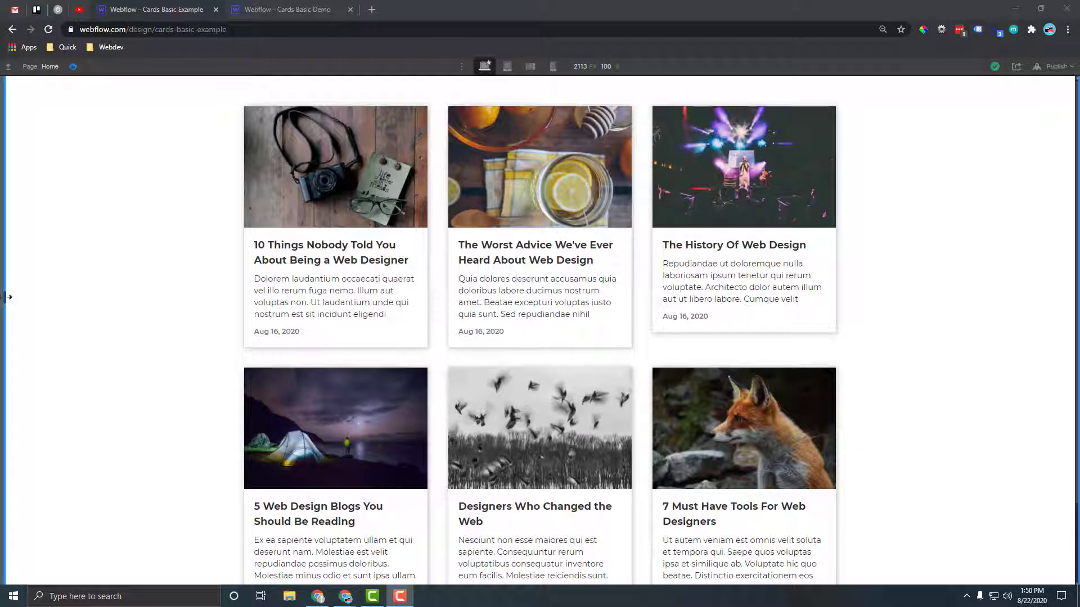
Switch to the Cards Basic Demo project and start a new CMS collection from the Blog Posts template.
left_click_drag(6, 298, 88, 290)
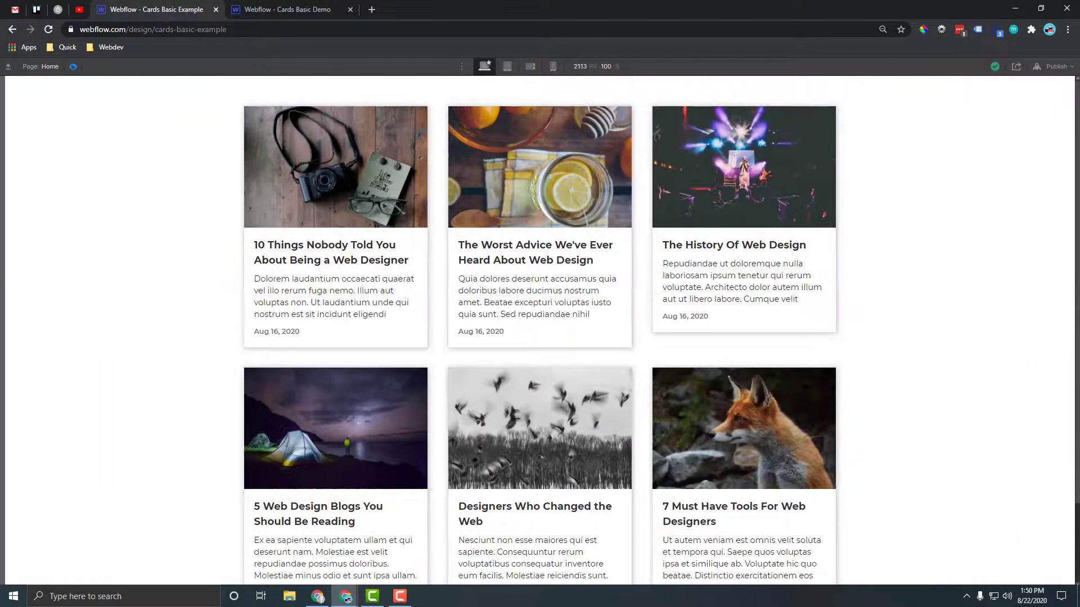
left_click(281, 16)
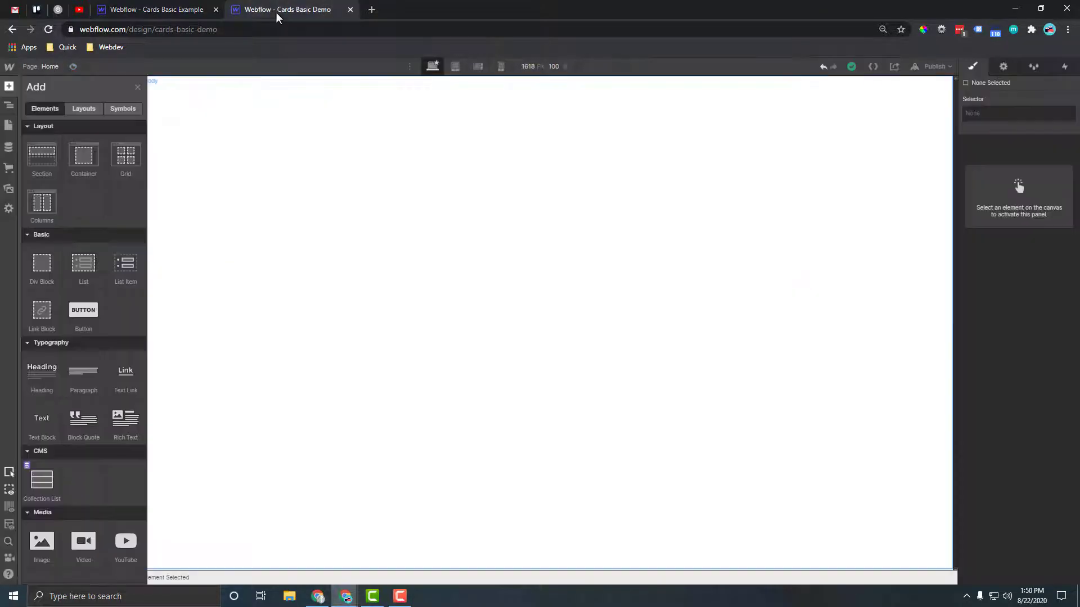
left_click(7, 149)
left_click(131, 87)
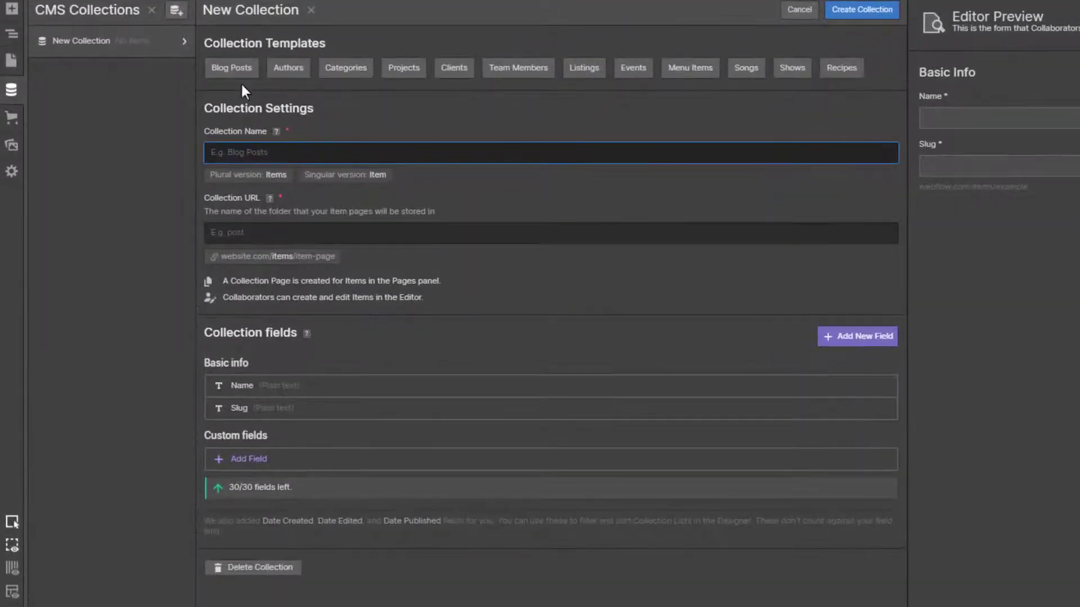
left_click(228, 69)
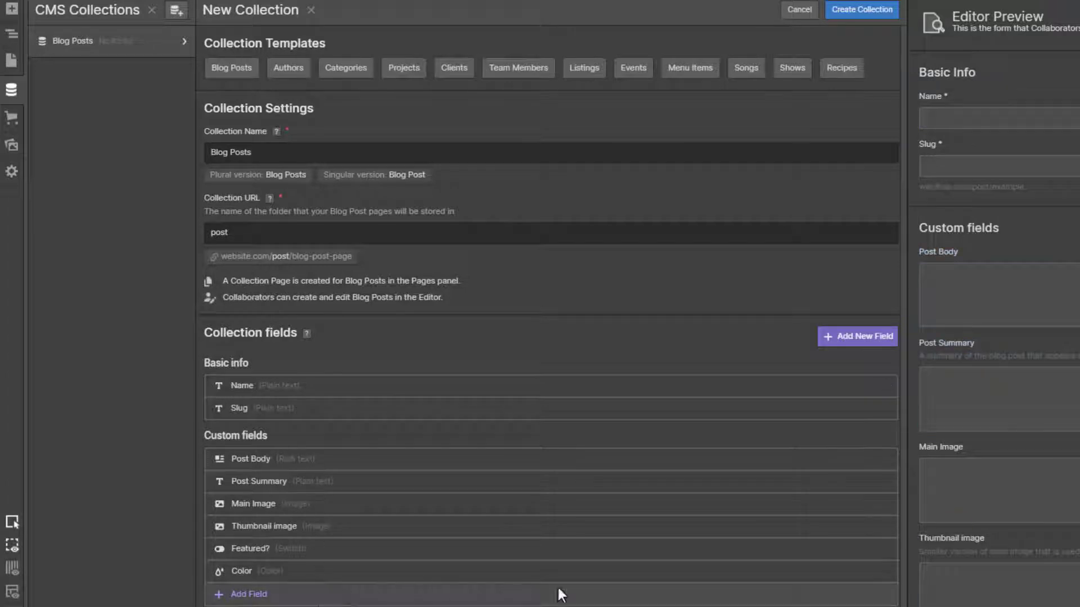
Delete the Color and Featured? custom fields from the new Blog Posts collection.
left_click(887, 571)
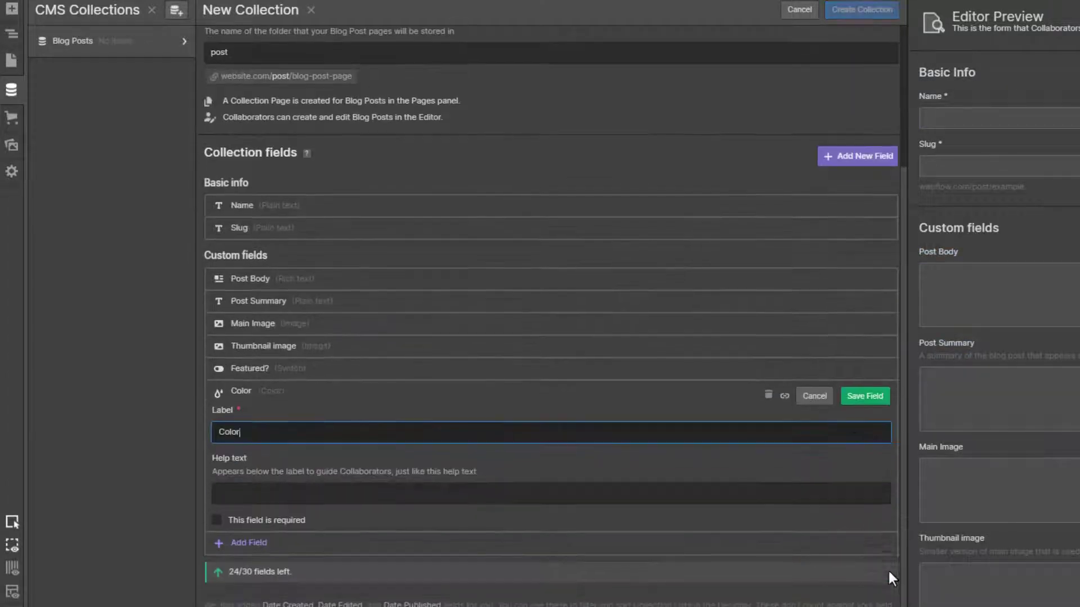
left_click(770, 391)
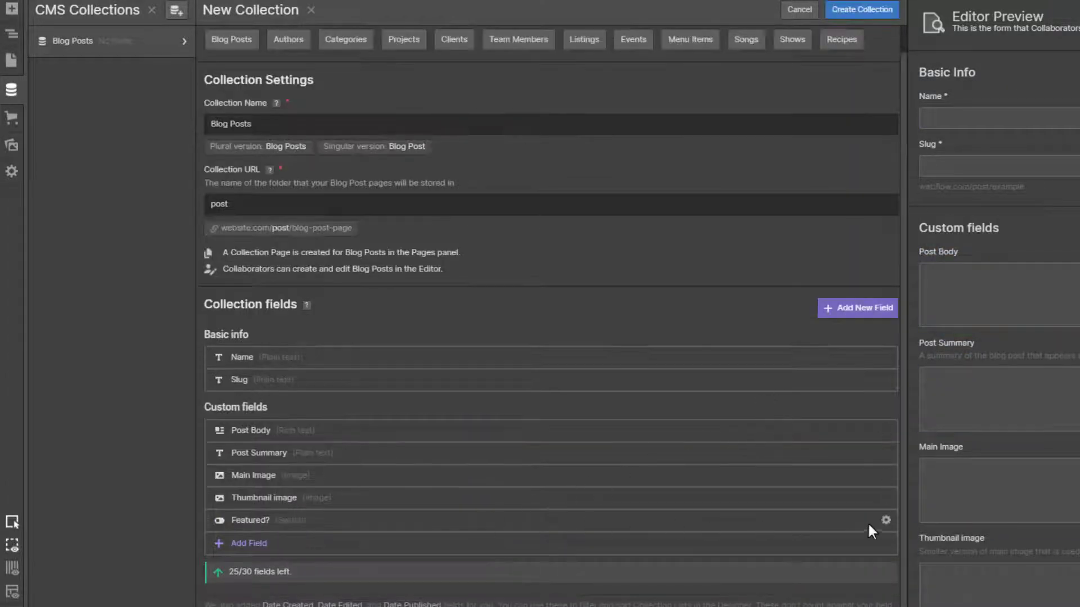
left_click(887, 520)
left_click(768, 417)
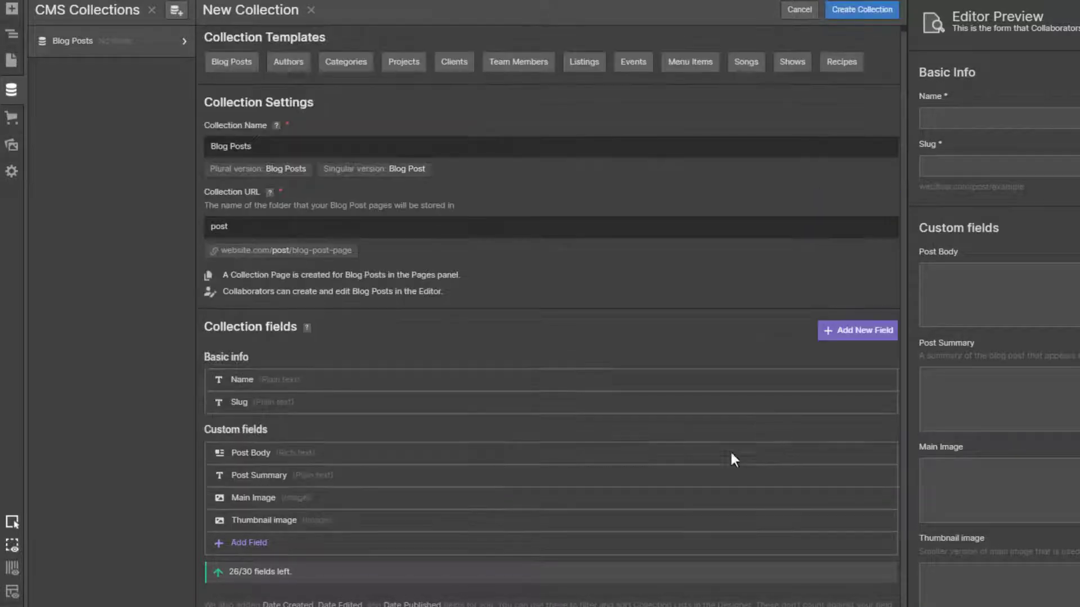
Limit the Post Summary field to a minimum of 90 and a maximum of 140 characters and save the field.
left_click(288, 471)
scroll(288, 473, "down", 2)
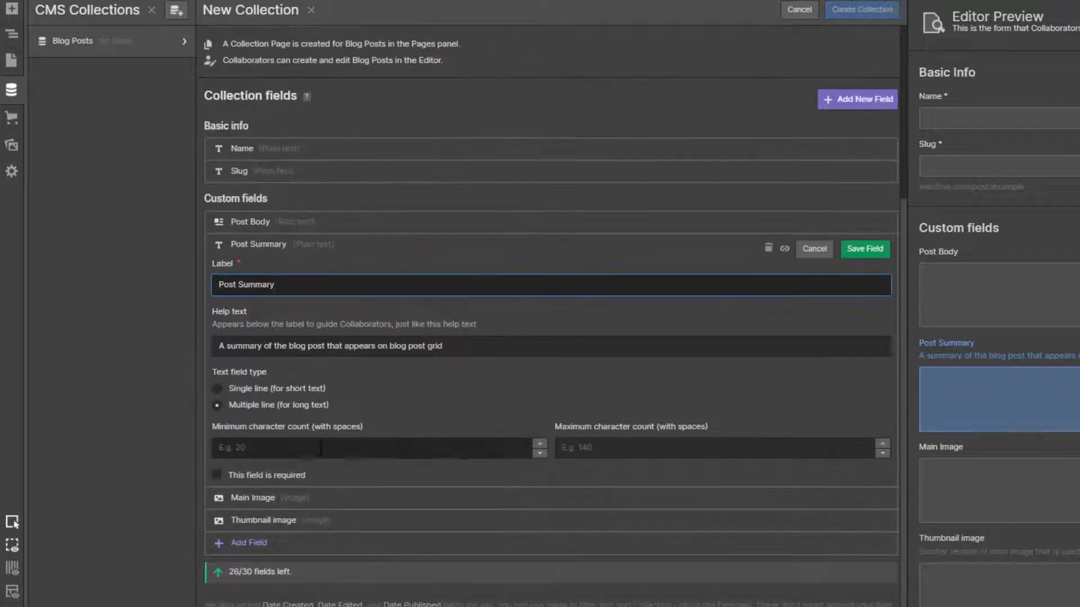
left_click(323, 447)
type("80")
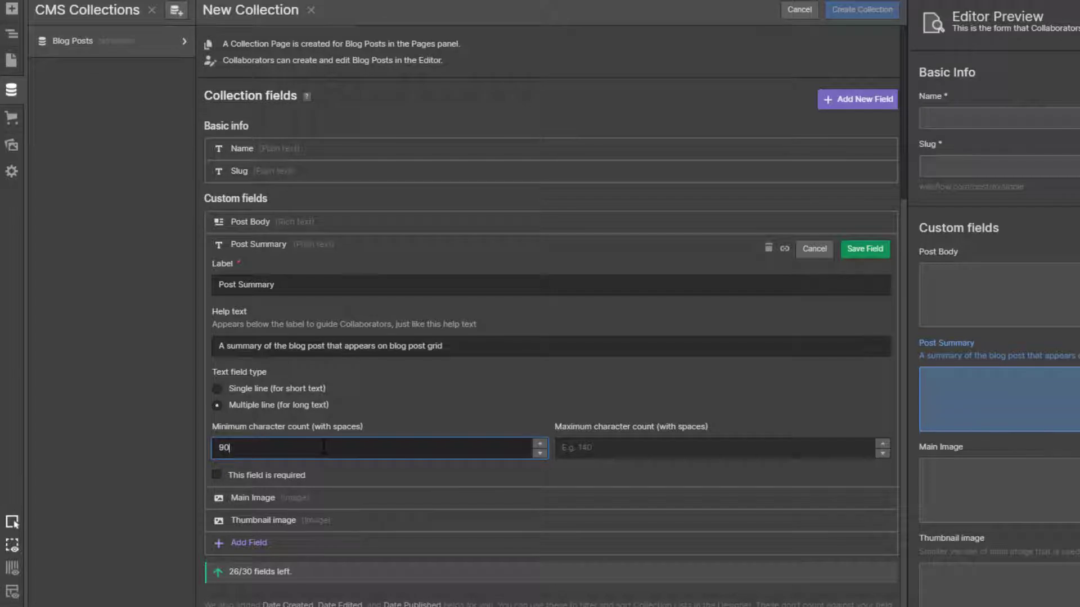
key("Return")
left_click(278, 475)
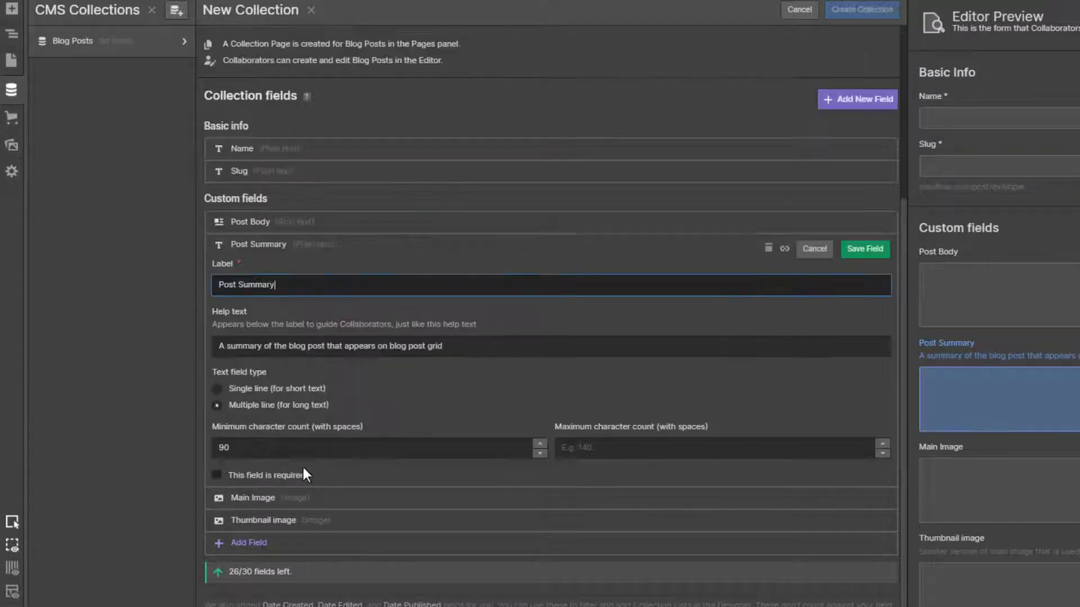
left_click(595, 448)
type("140")
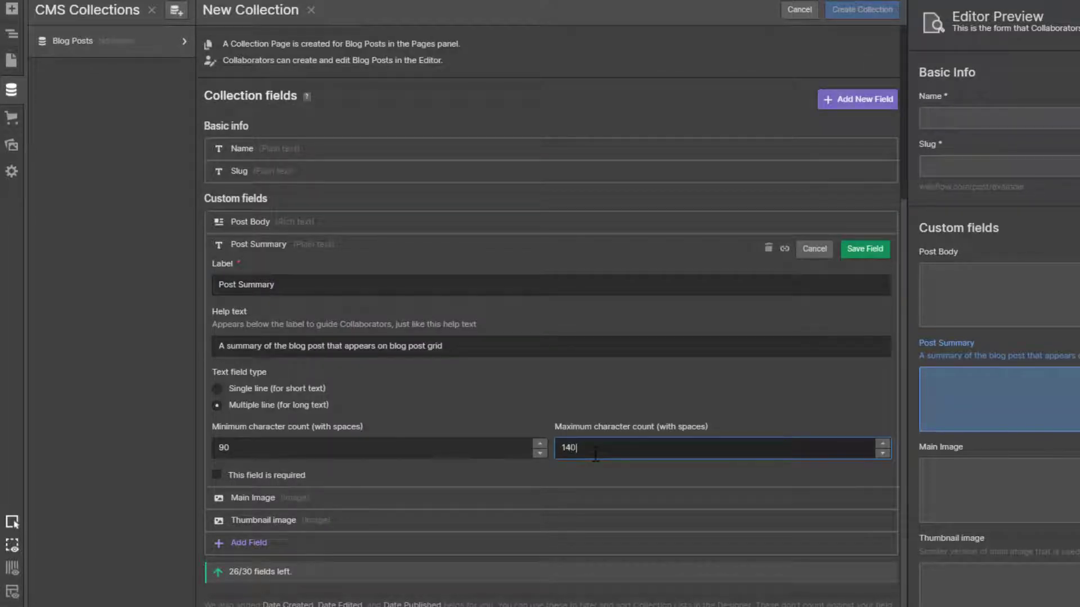
left_click(868, 248)
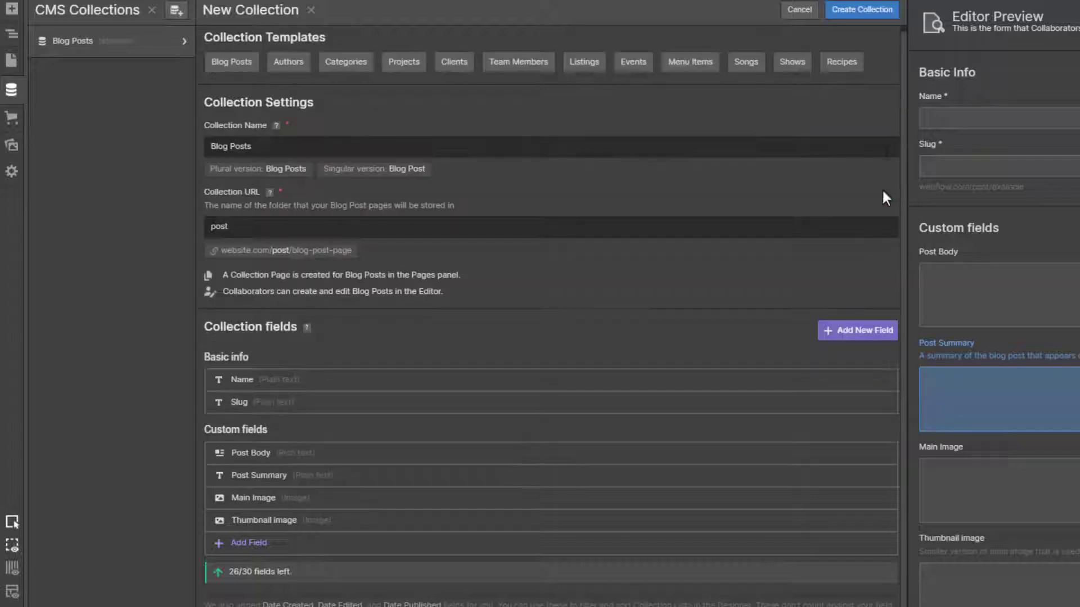
Create the Blog Posts collection and generate 10 dummy items in it.
left_click(857, 16)
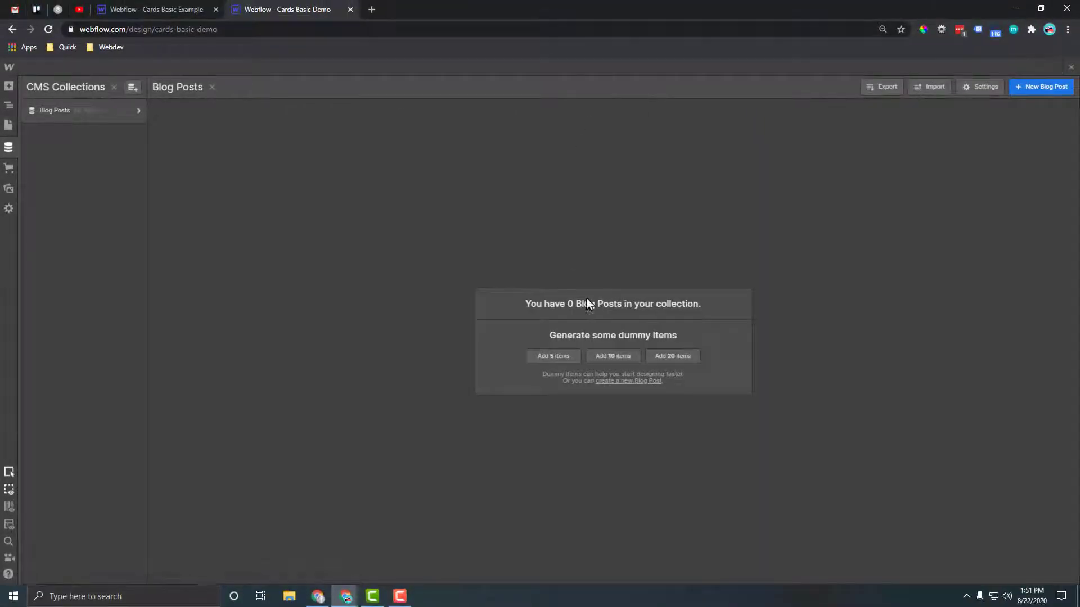
left_click(612, 357)
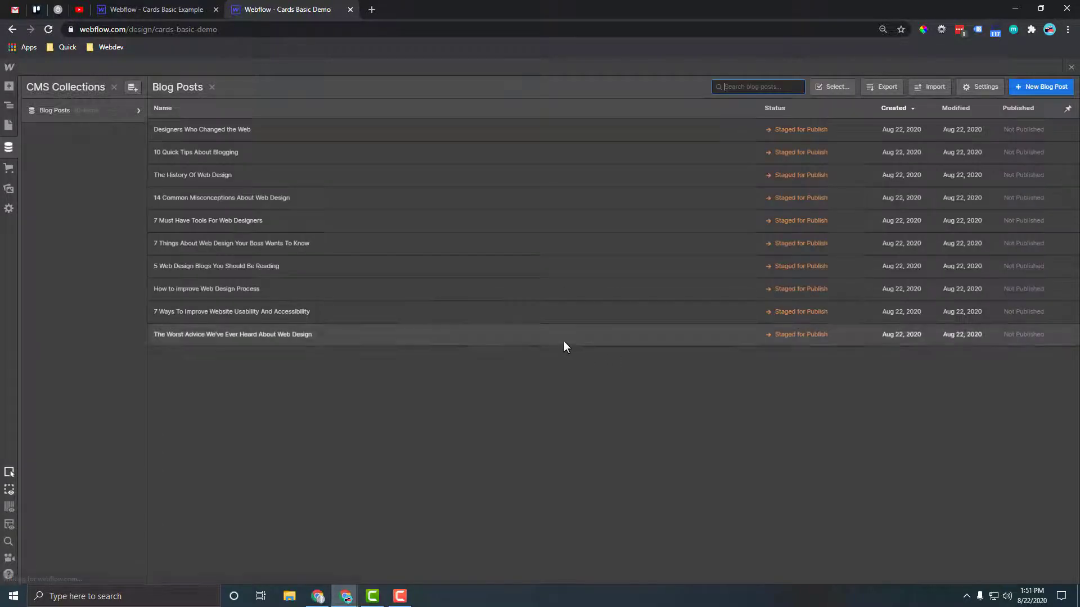
Add a section to the empty Home page and place a container inside it.
left_click(9, 84)
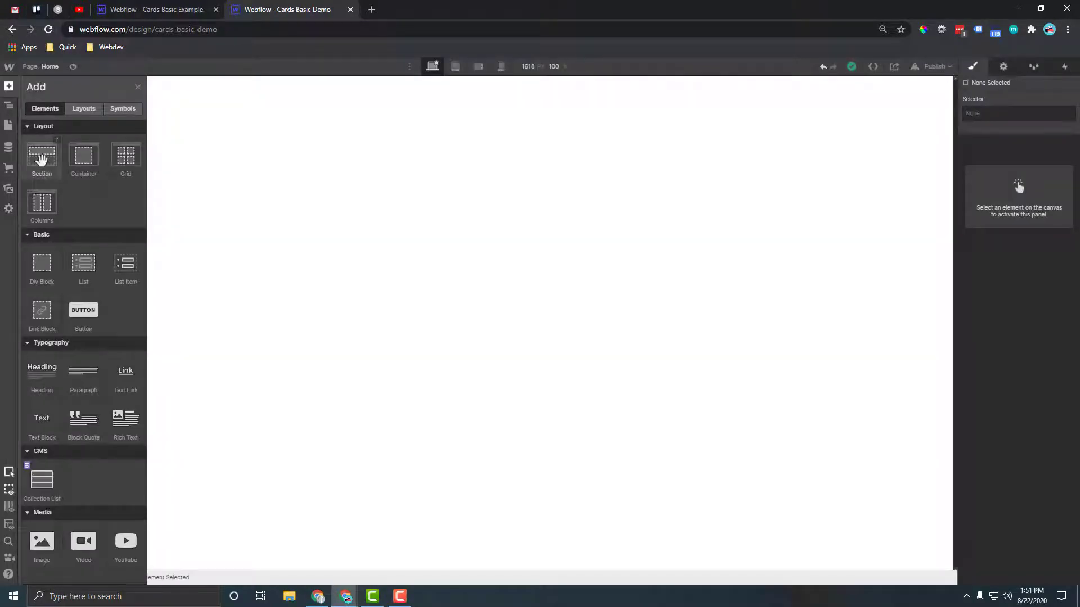
left_click(41, 160)
left_click(9, 85)
left_click(82, 156)
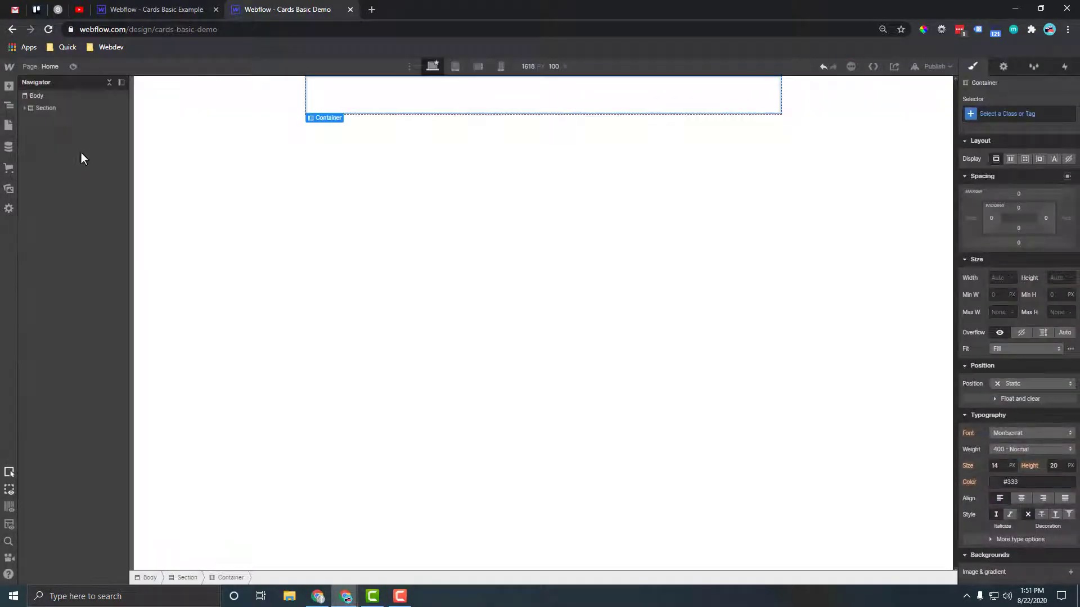
Give the section element a new class named Section.
left_click(25, 107)
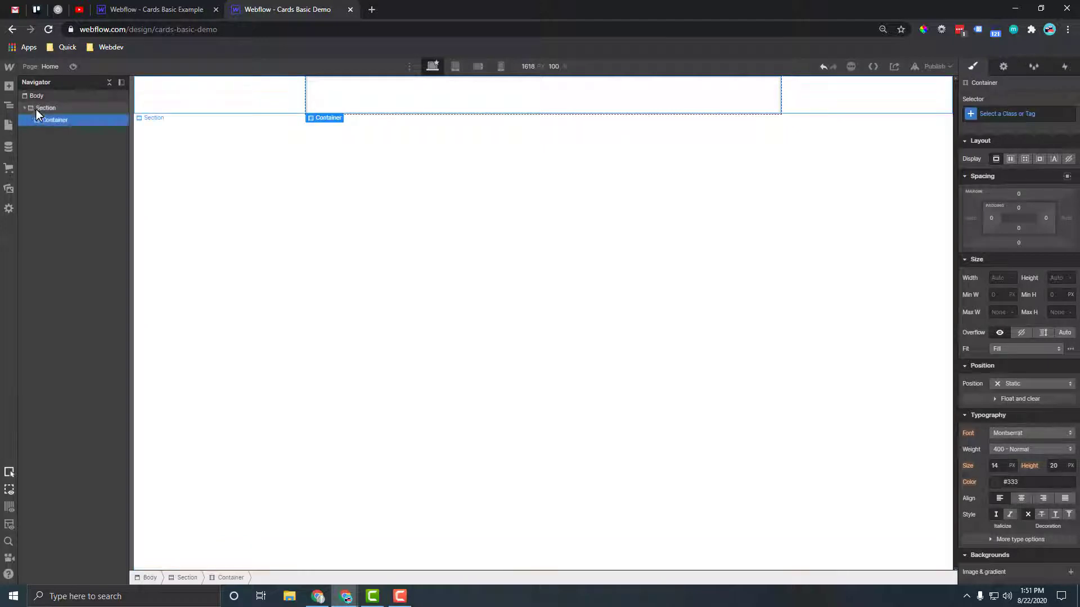
left_click(36, 109)
key("ctrl+Return")
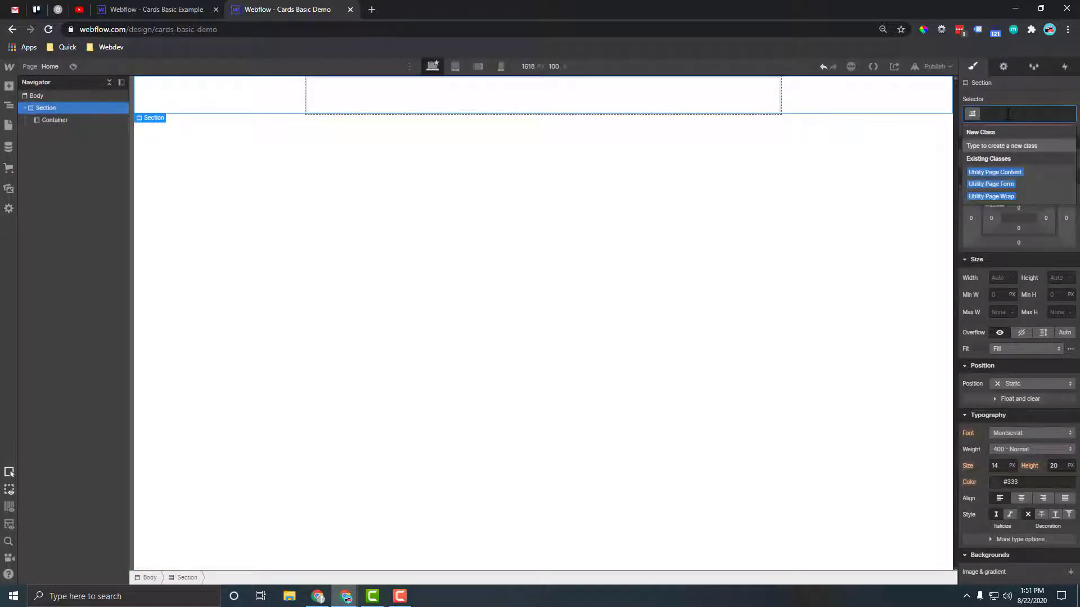
type("Section")
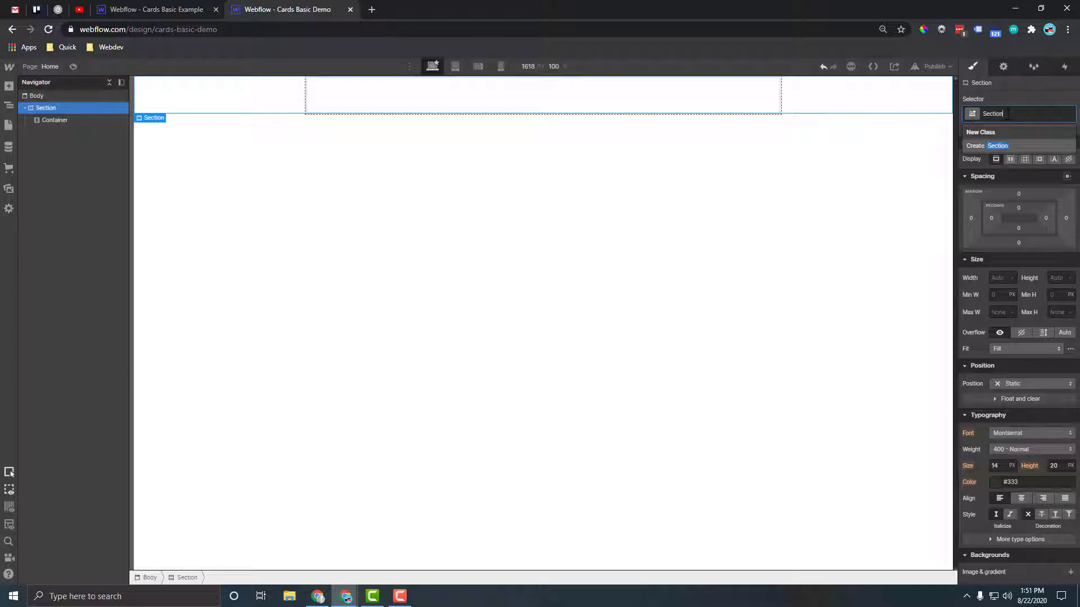
key("Return")
Give the container inside the section a new class named Container.
left_click(74, 119)
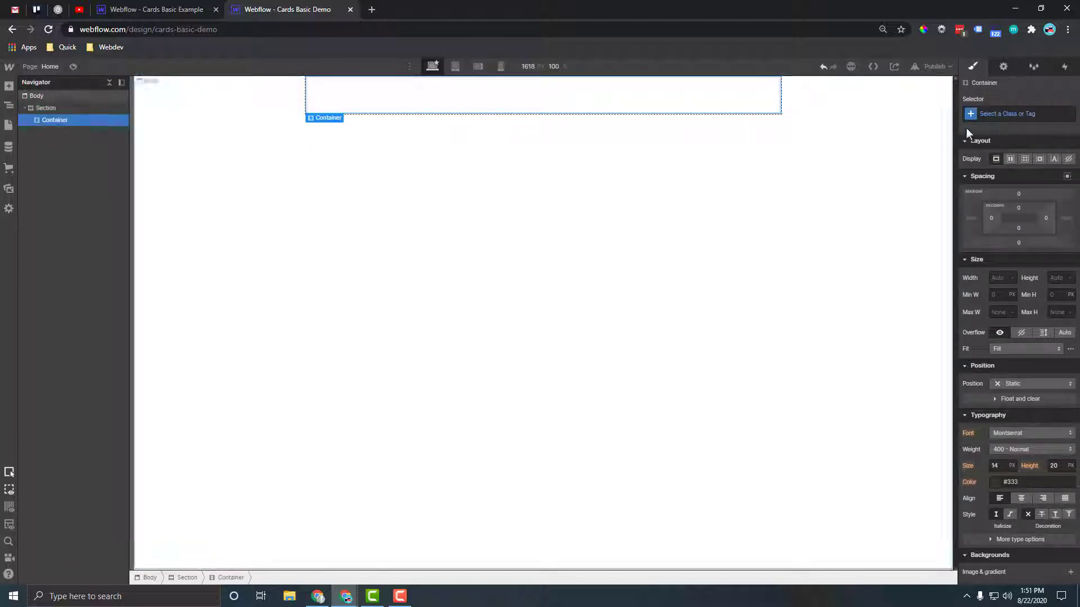
left_click(1027, 113)
type("Container")
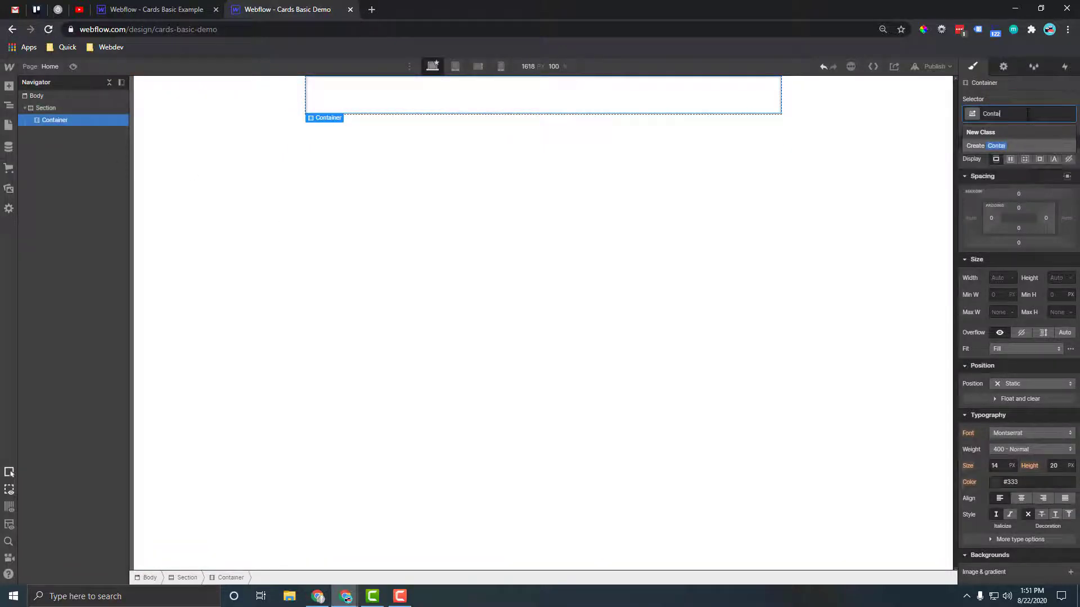
key("Return")
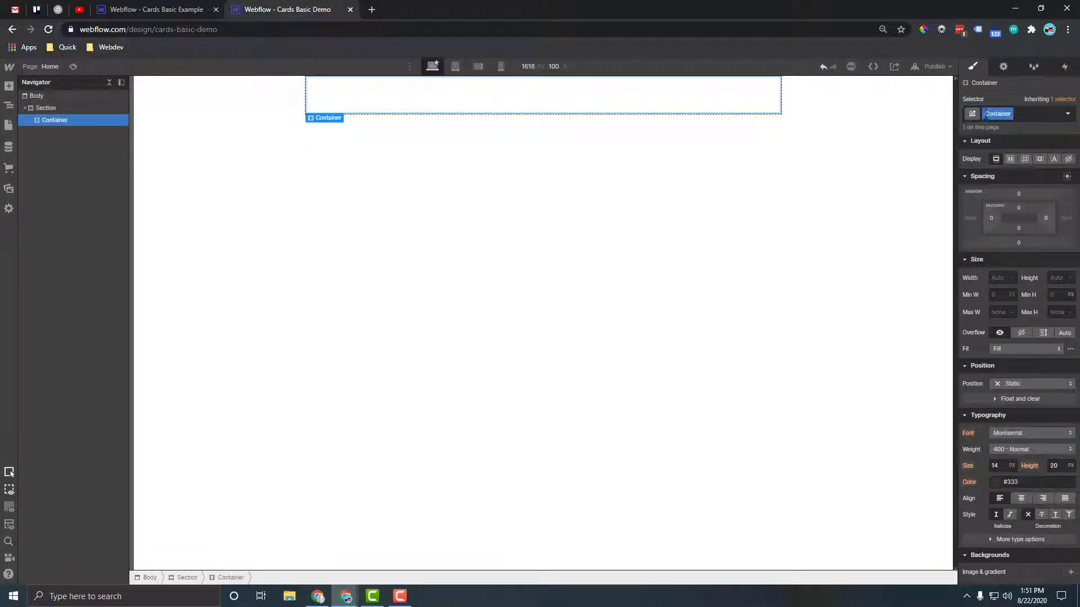
Set the section's top and bottom padding to 60 px each.
left_click(52, 107)
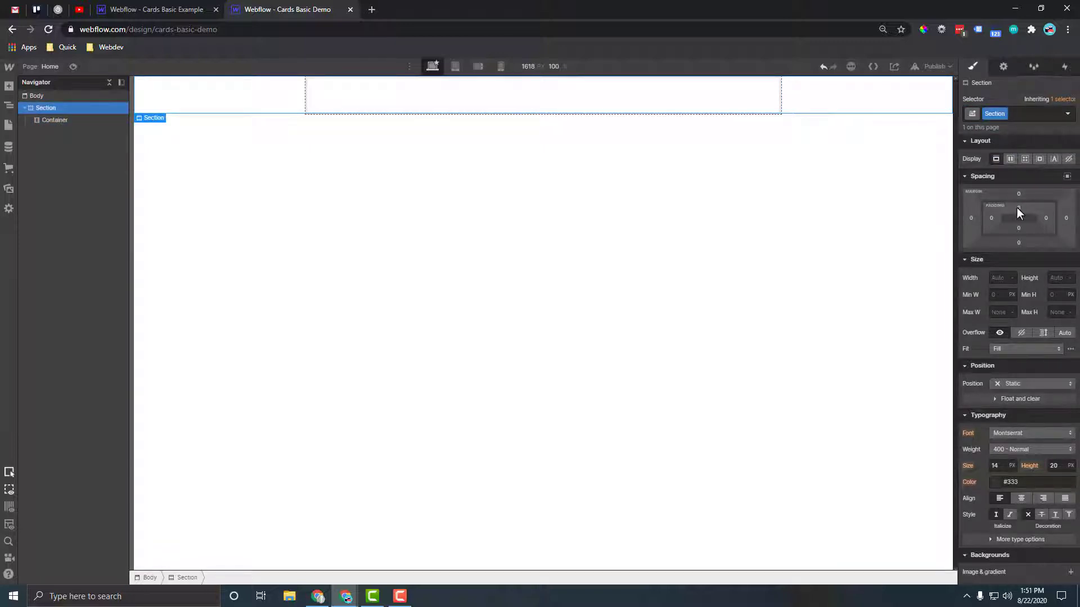
left_click(1016, 208)
left_click(976, 255)
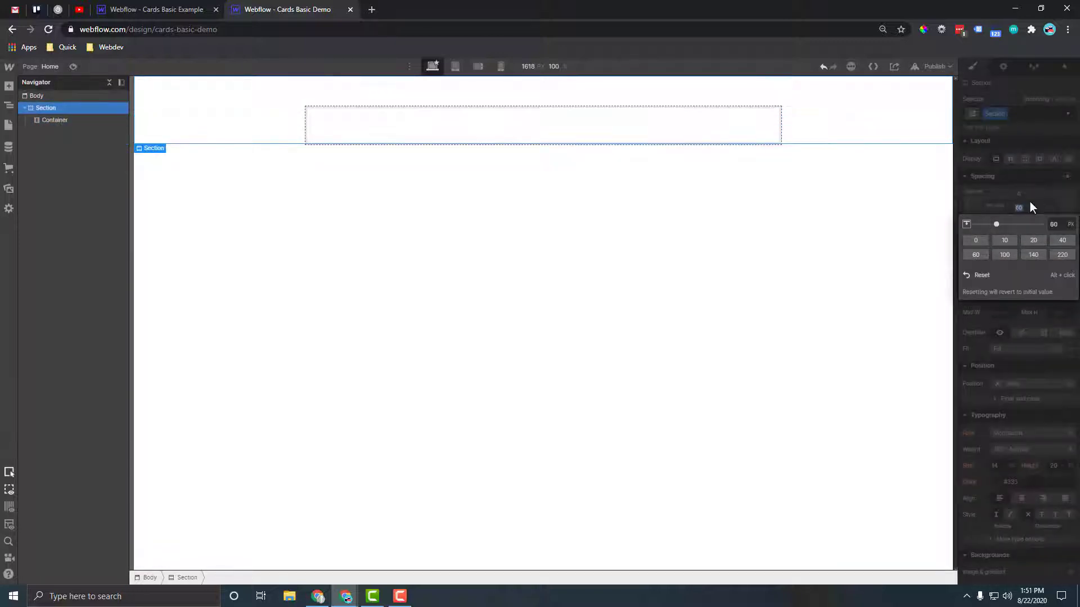
left_click(1019, 228)
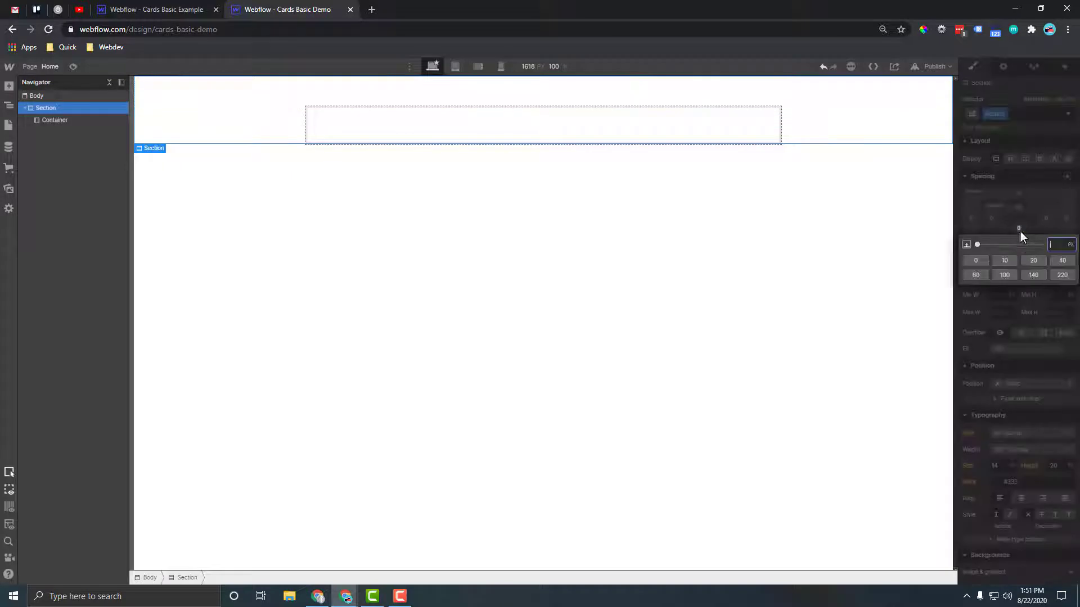
left_click(975, 275)
Set the container's maximum width to 1200 px.
left_click(62, 120)
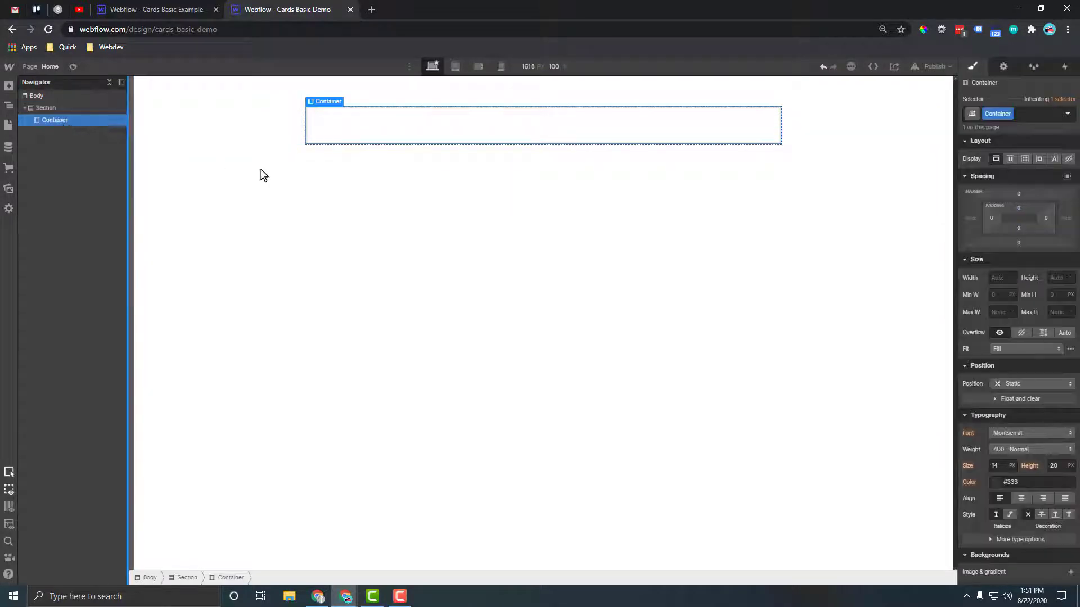
left_click(996, 312)
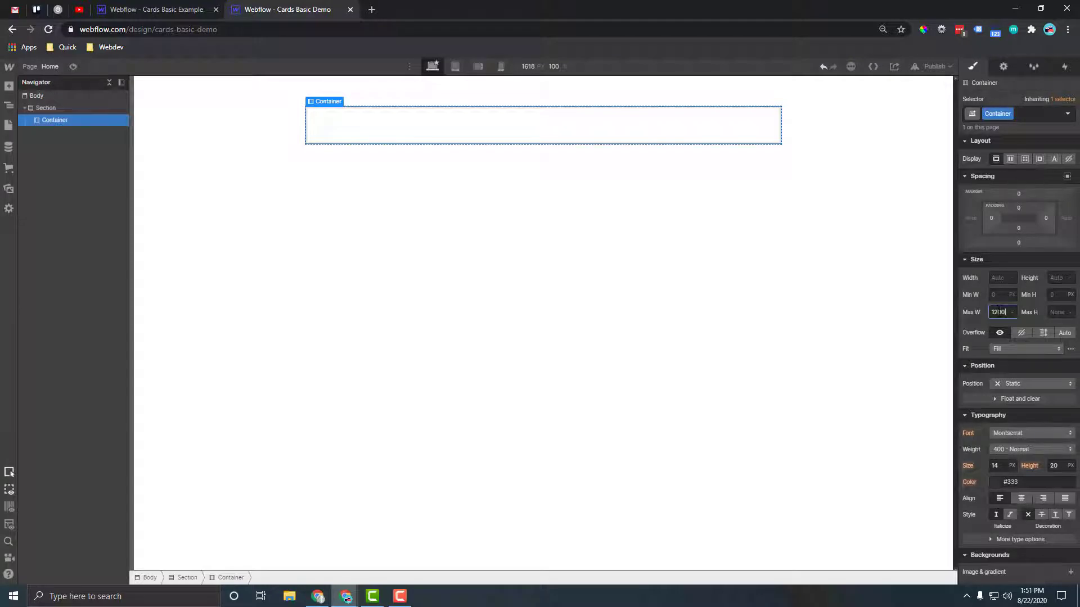
type("1200")
key("Return")
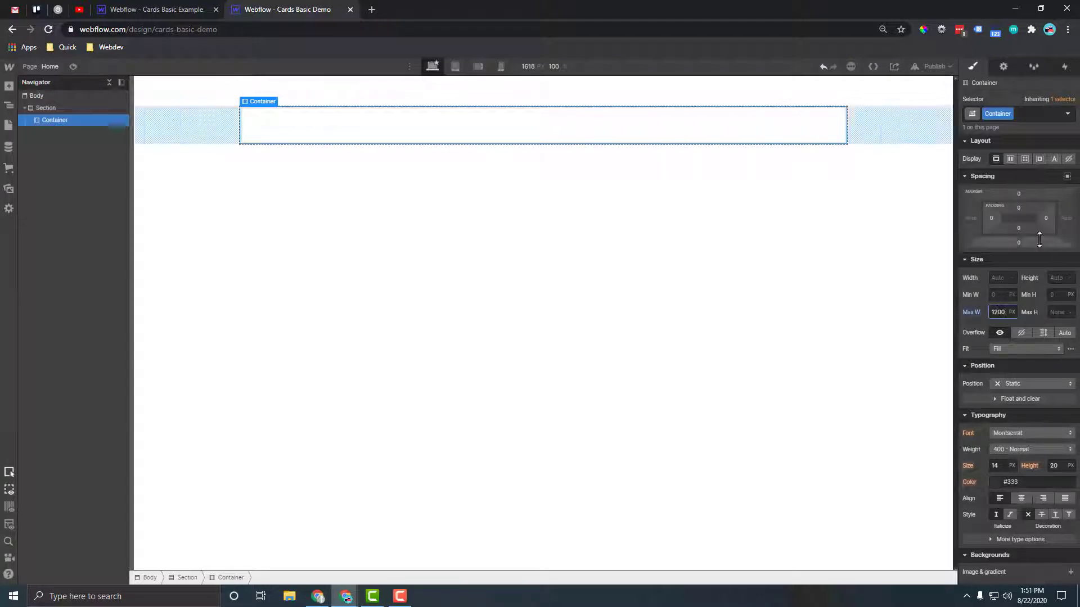
Set the container's left and right padding to 15 px each.
left_click(993, 218)
type("15")
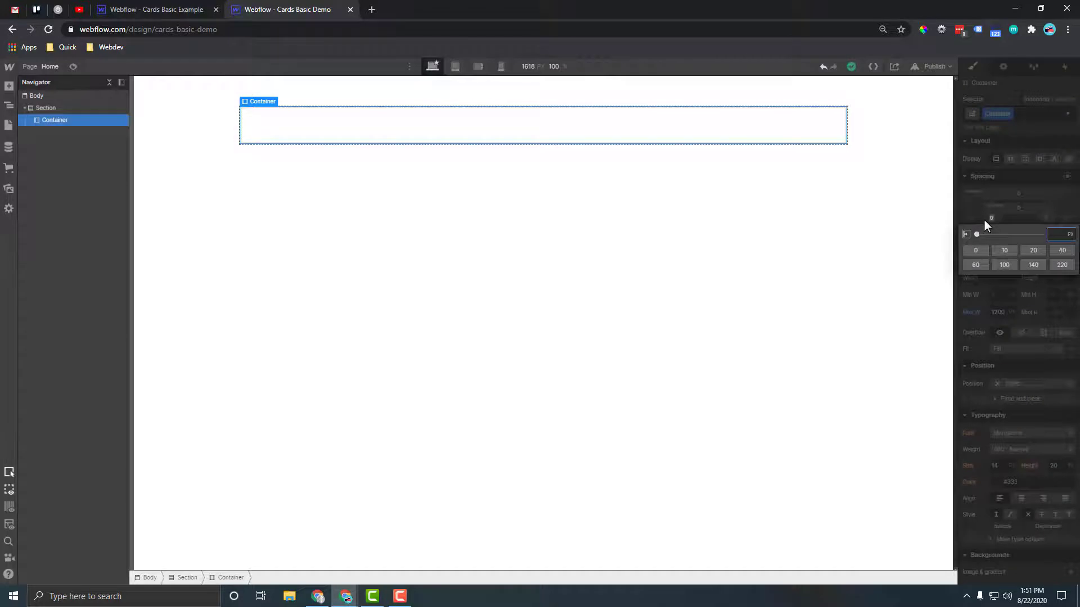
key("Return")
left_click(1046, 218)
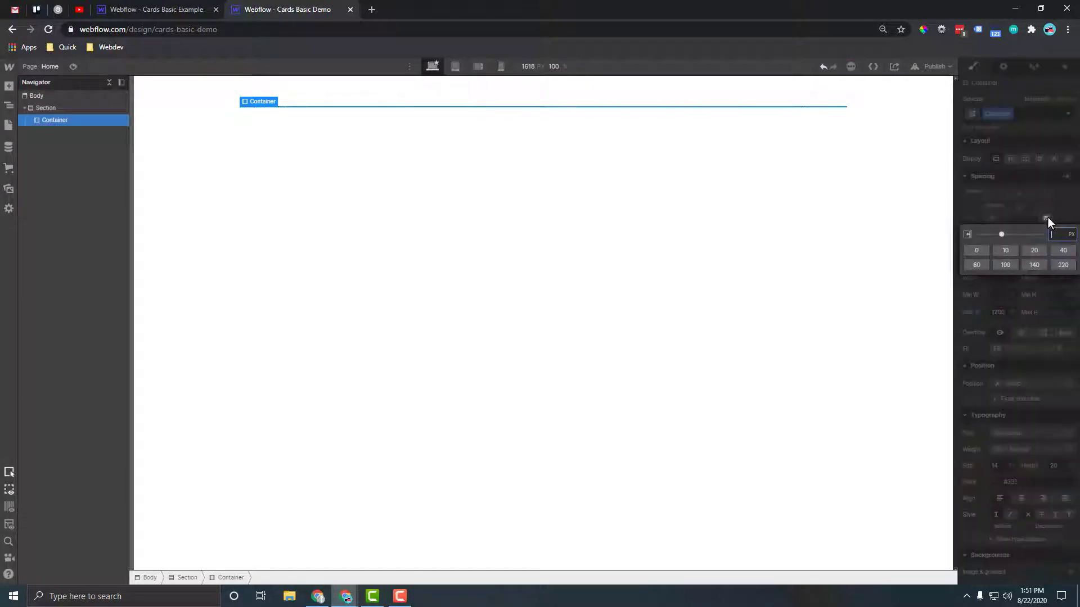
type("15")
key("Return")
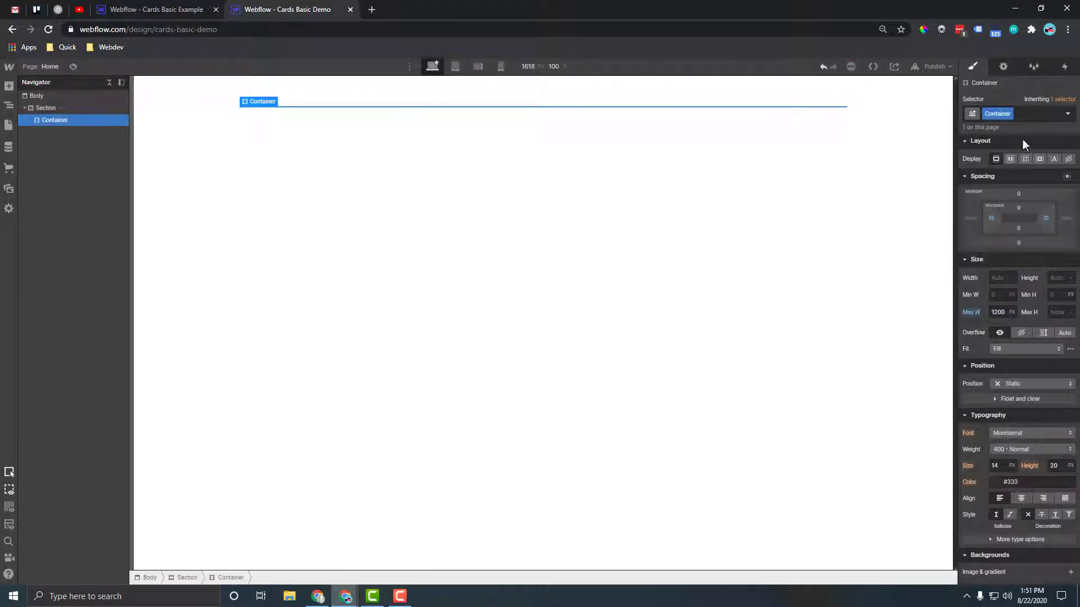
Add a collection list inside the container, using Blog Posts as its source and the stacked single-column layout.
left_click(9, 87)
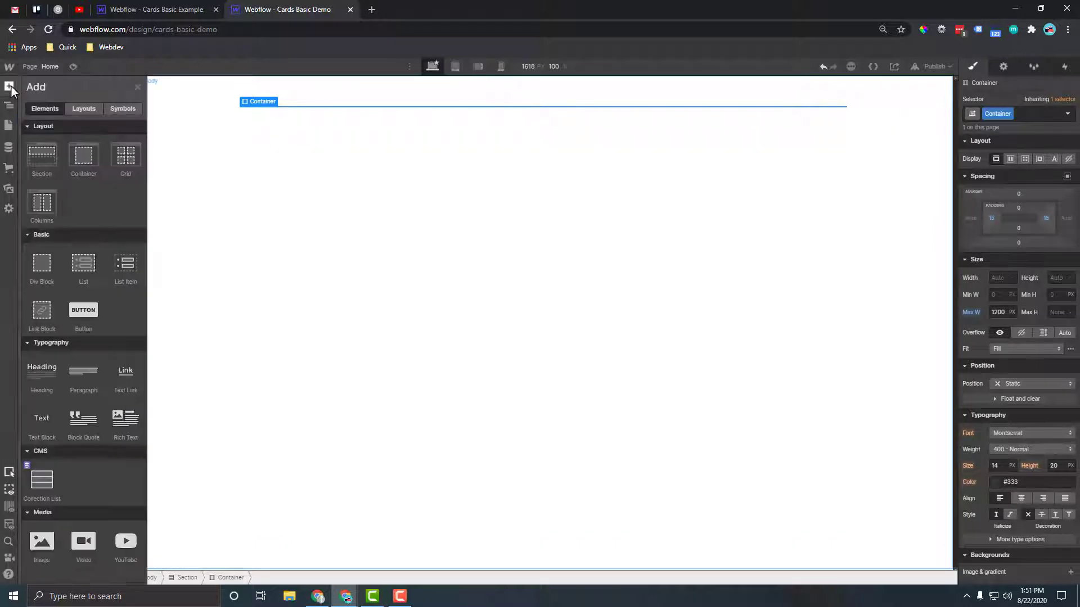
left_click(41, 482)
left_click(295, 249)
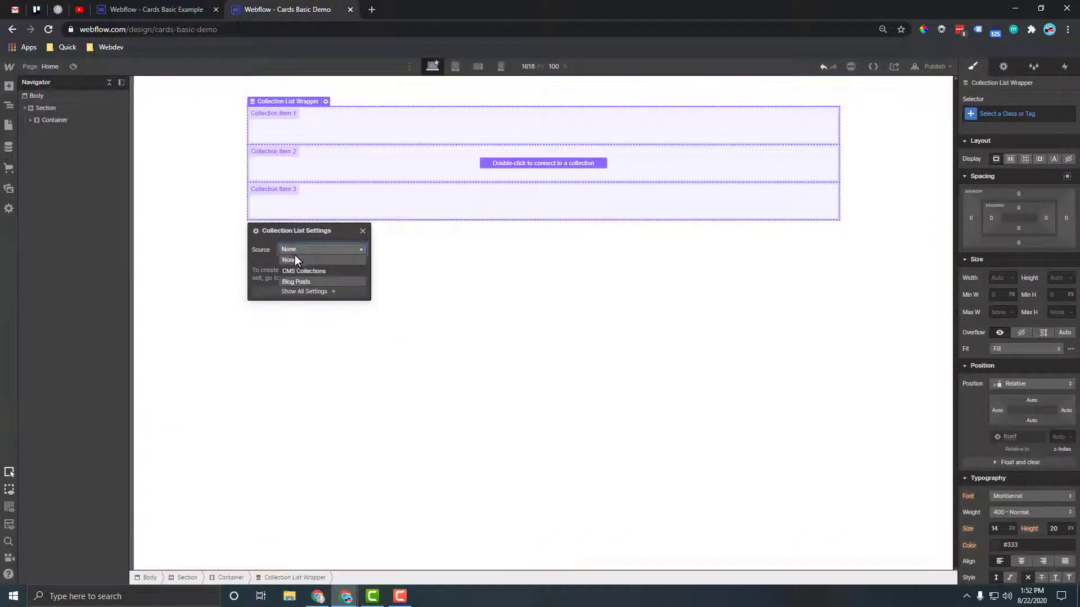
left_click(296, 282)
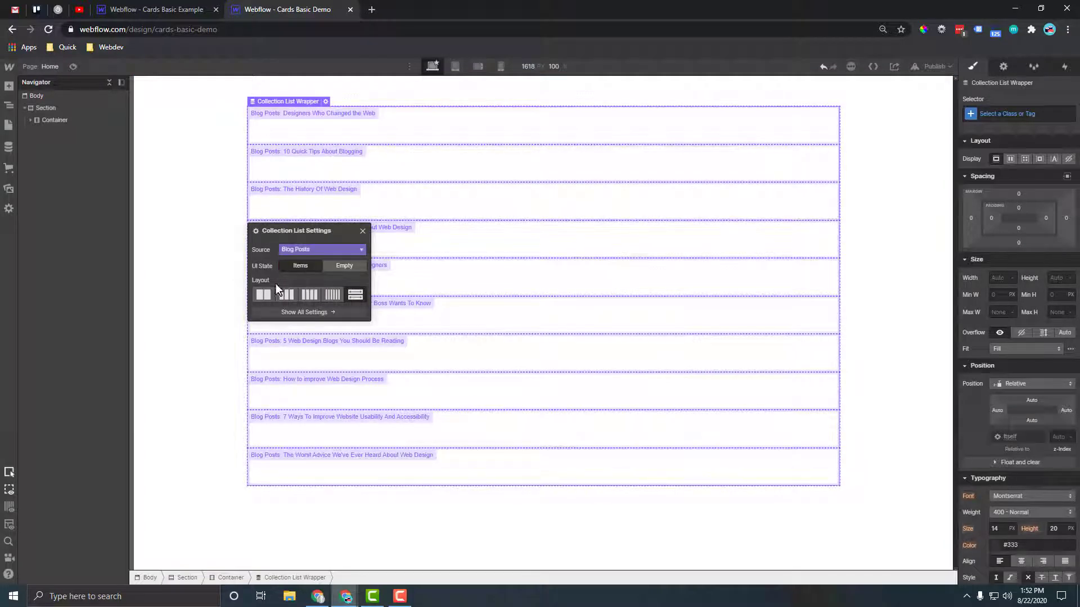
left_click(355, 295)
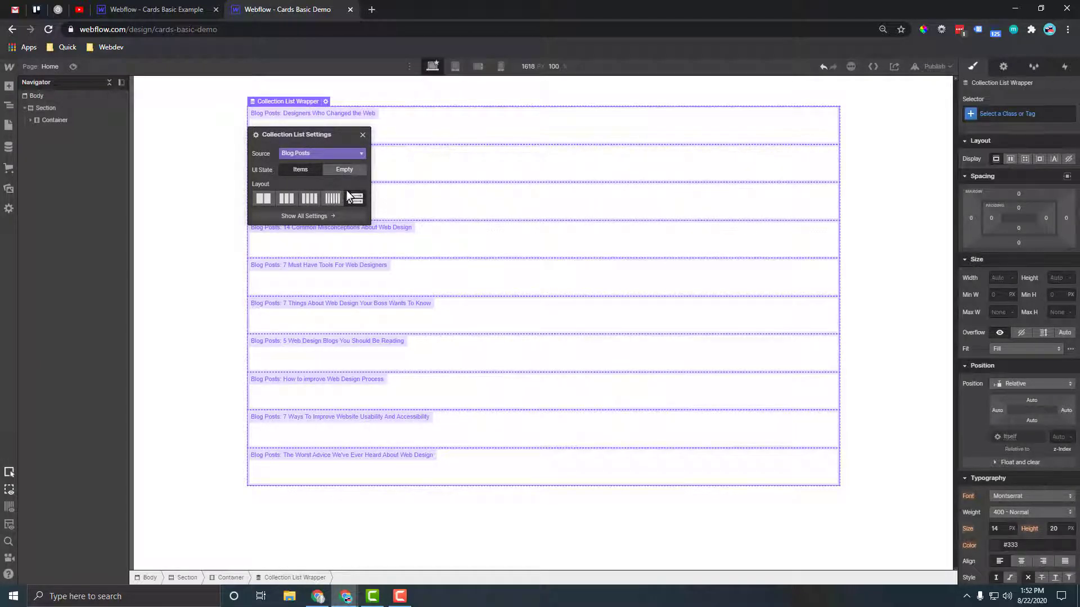
Turn on pagination for the Blog Posts collection list with 6 items per page.
left_click(319, 215)
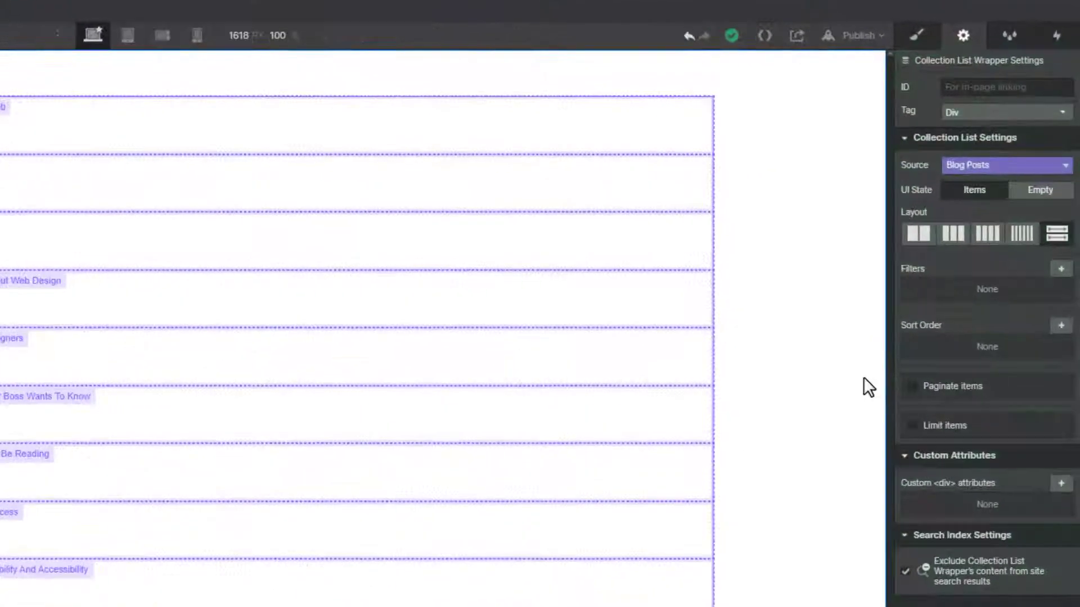
left_click(915, 442)
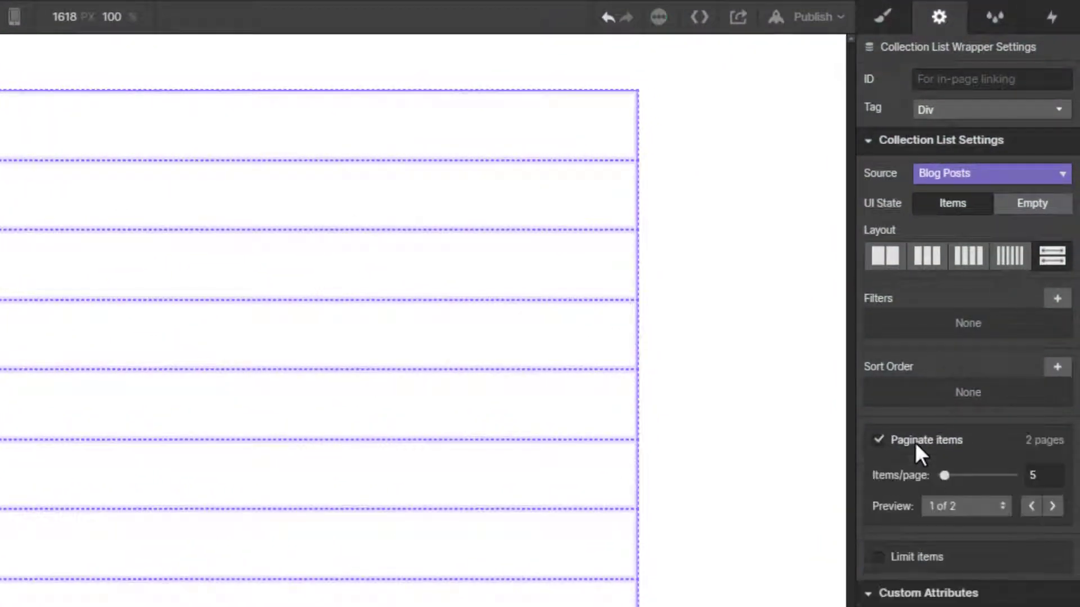
left_click(1058, 477)
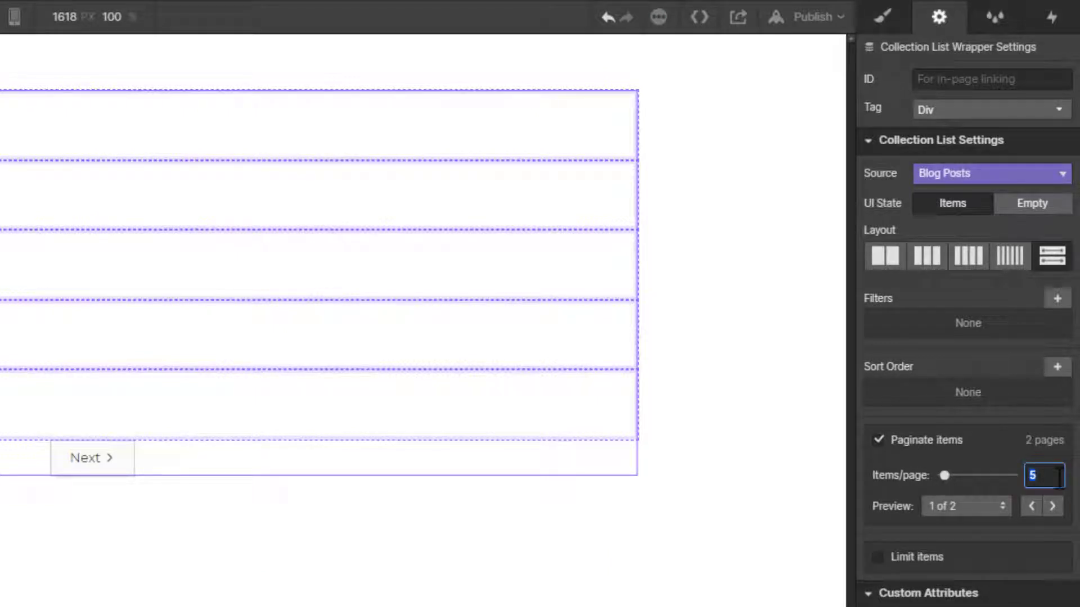
type("6")
key("Tab")
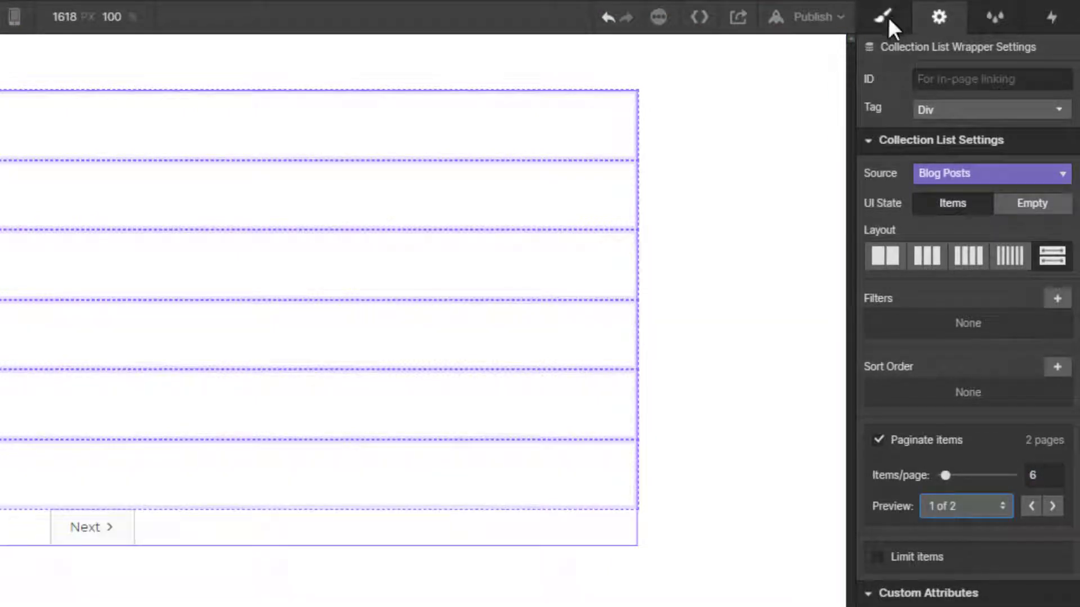
Give the collection list wrapper inside the container a new class named Card List Wrapper.
left_click(886, 18)
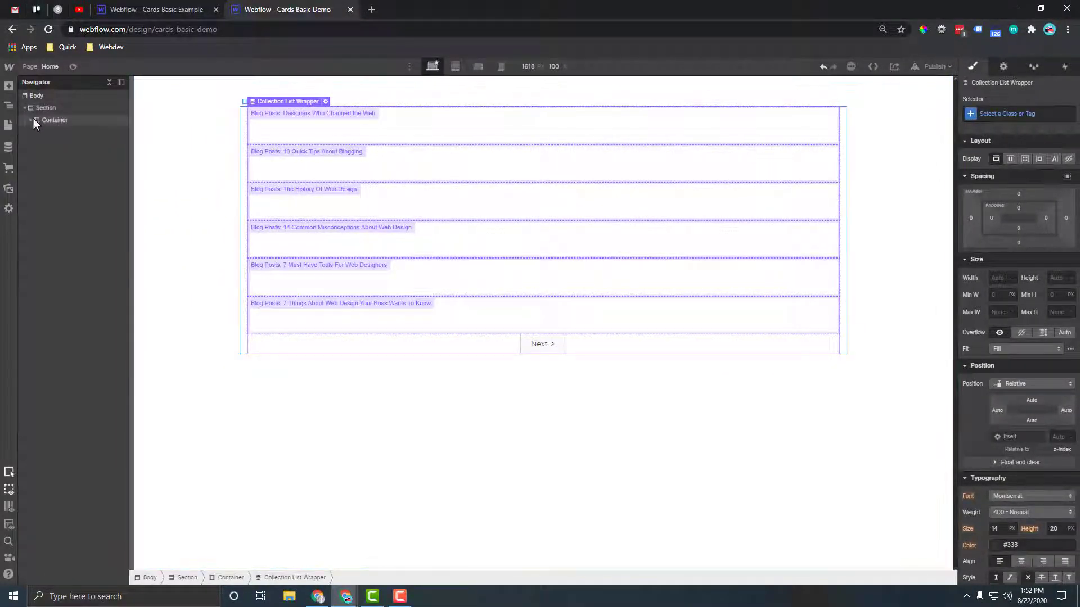
left_click(36, 133)
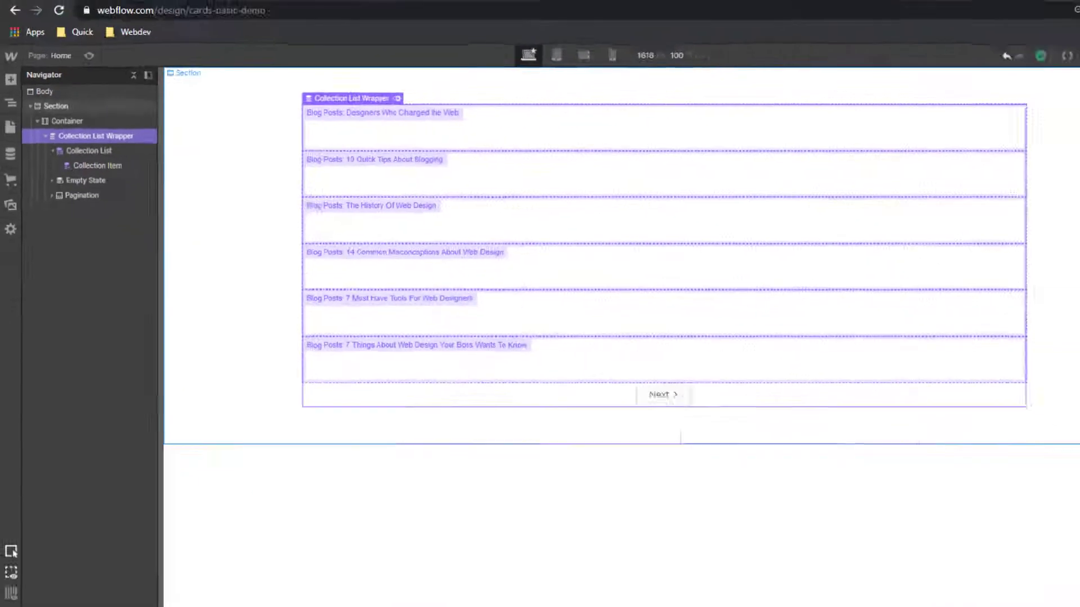
left_click(1007, 115)
type("Car")
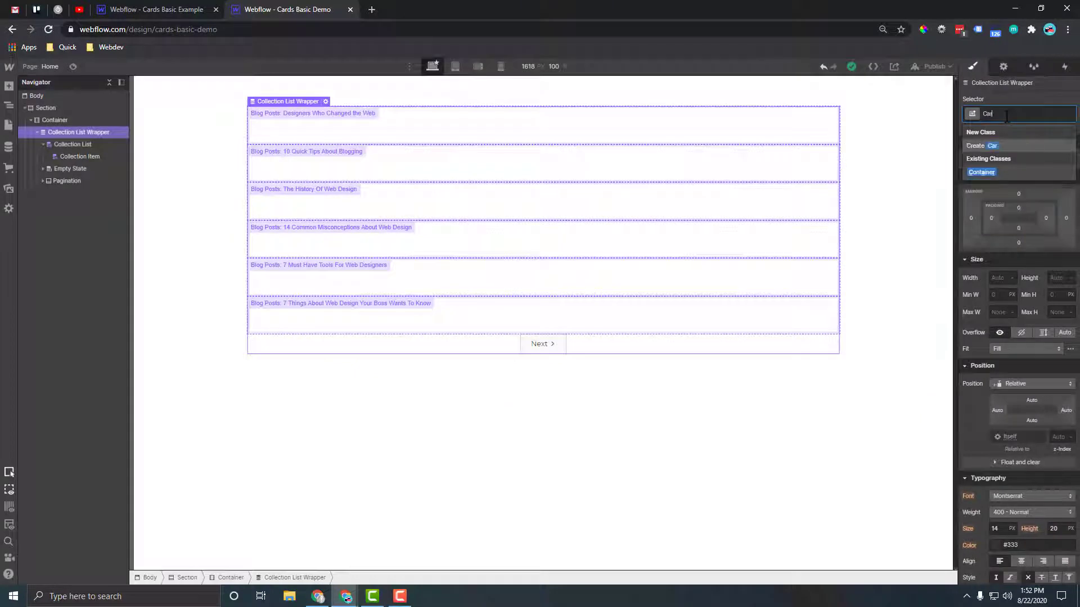
type("d List W")
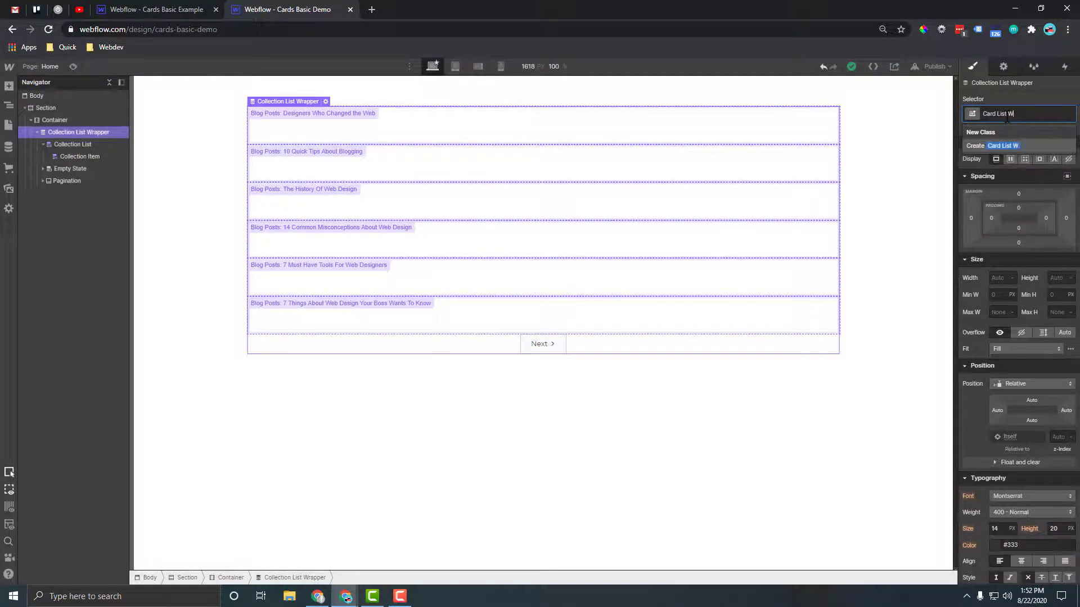
type("rapper")
key("Return")
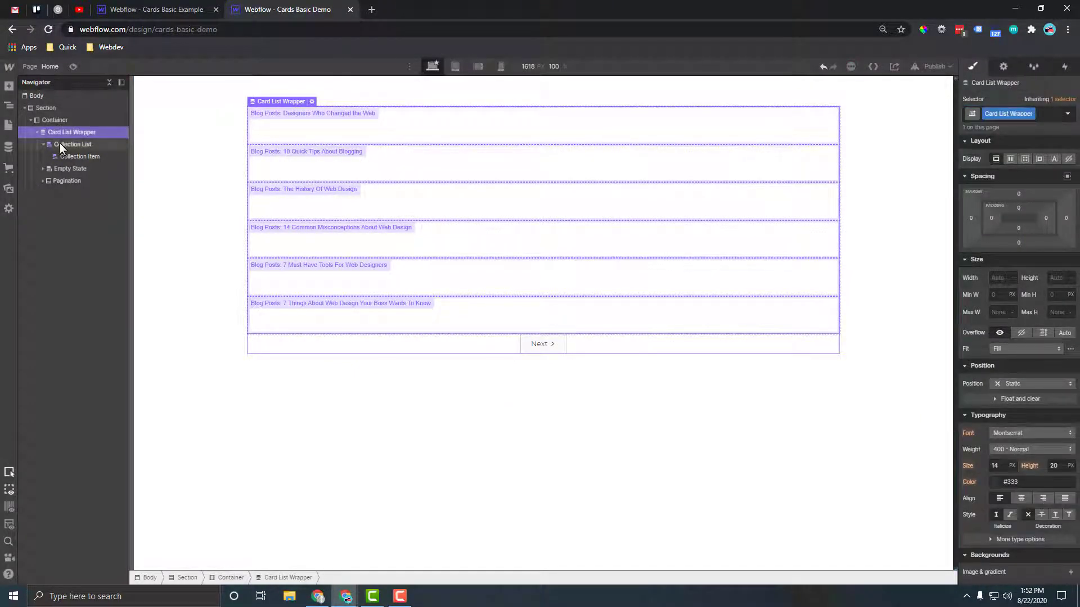
Give the collection list inside the wrapper a new class named Card List.
left_click(59, 143)
left_click(1022, 115)
type("Card")
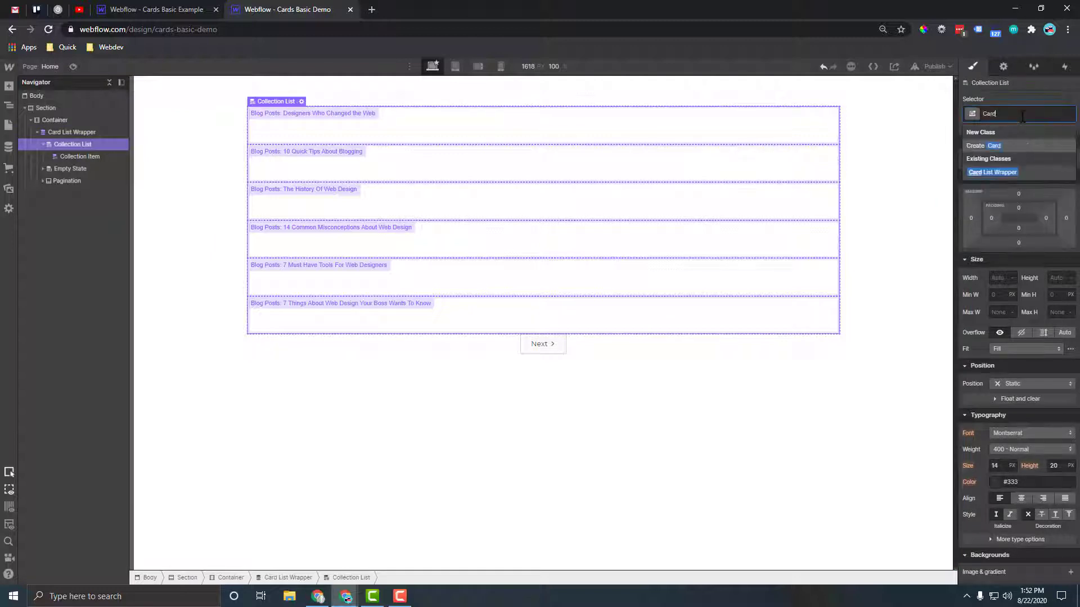
type(" List")
key("Return")
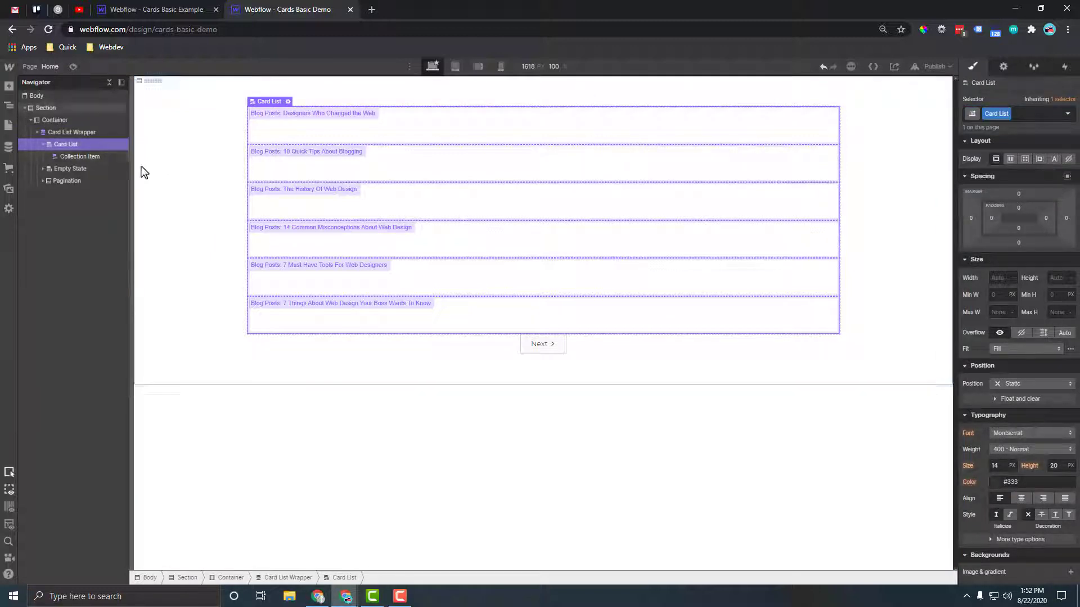
Give the collection item a new class named Card Item.
left_click(80, 157)
left_click(1028, 114)
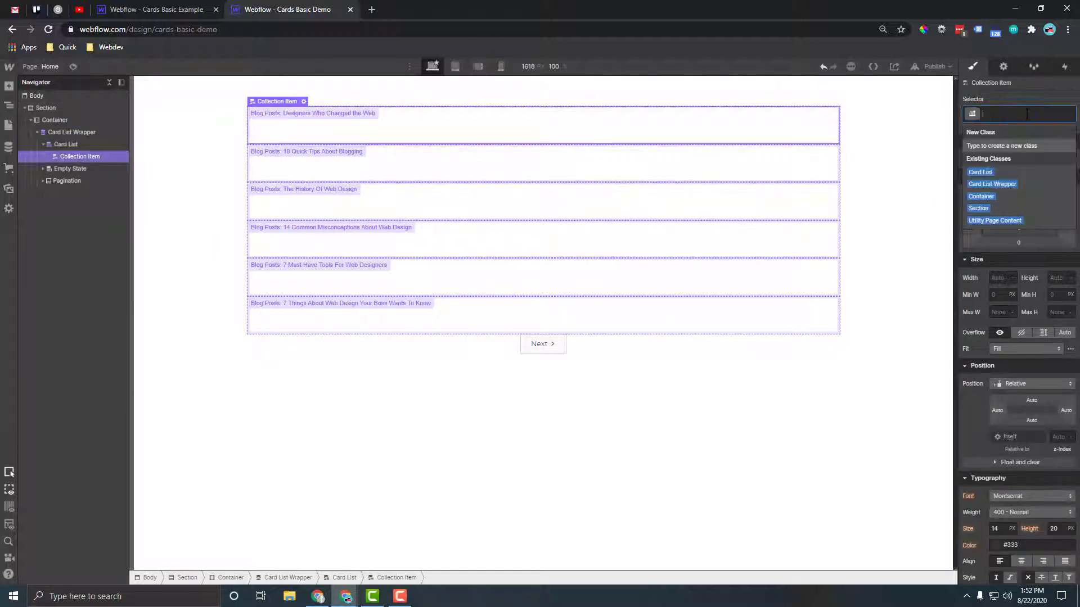
type("Card Item")
key("Return")
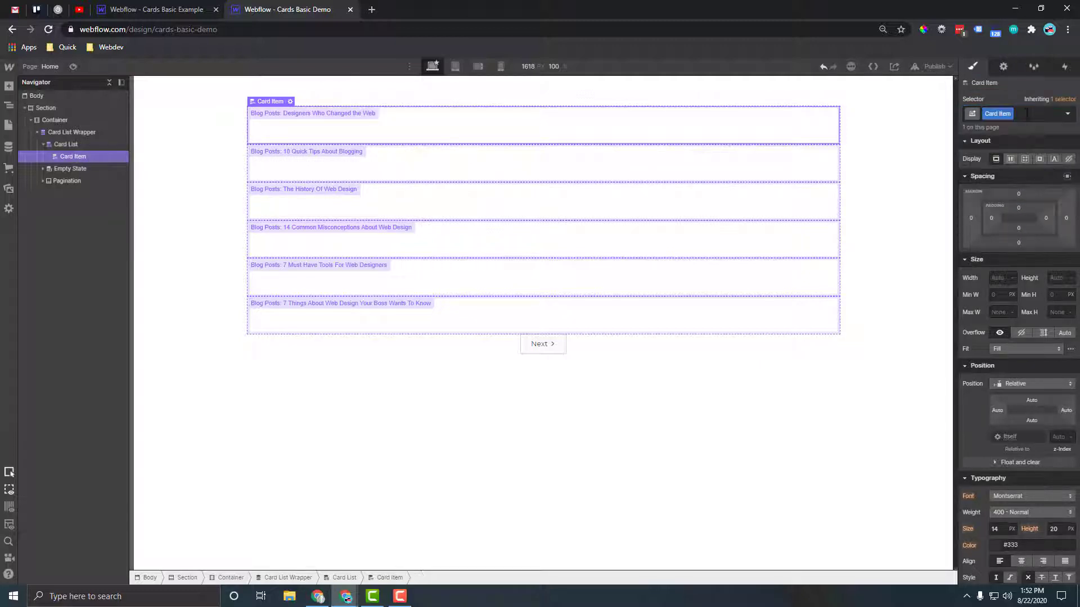
Add an image to the Card Item and bind it to the Thumbnail image field of Blog Posts.
left_click(9, 86)
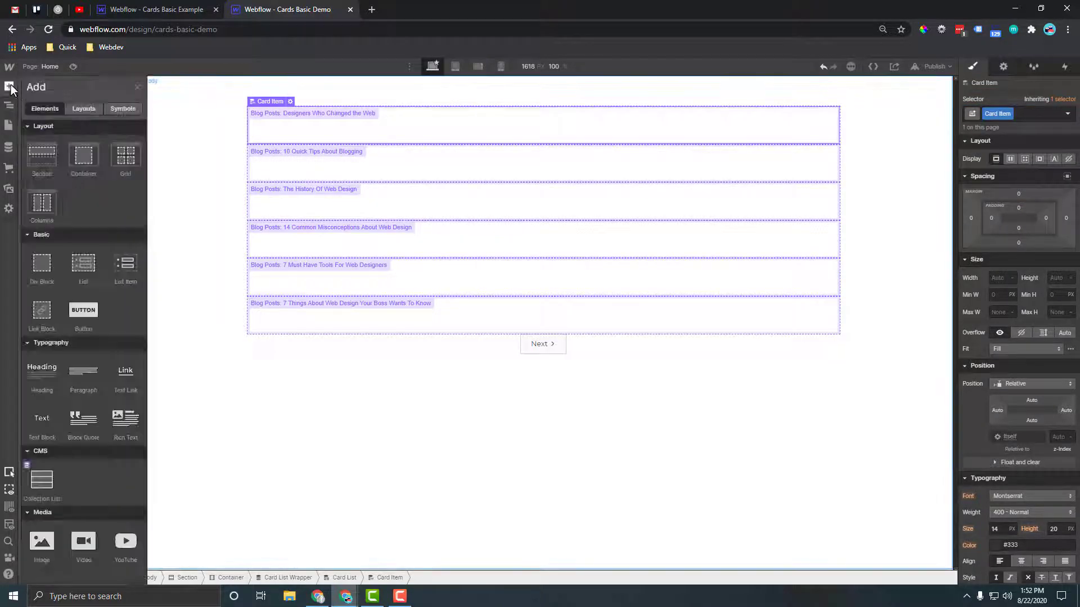
left_click_drag(41, 541, 314, 120)
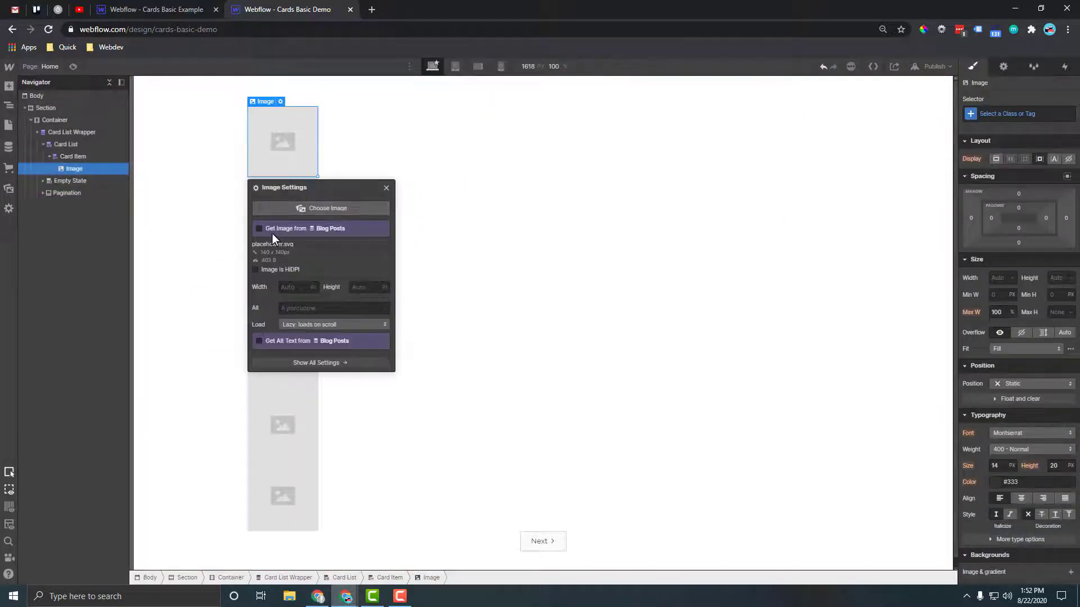
left_click(275, 228)
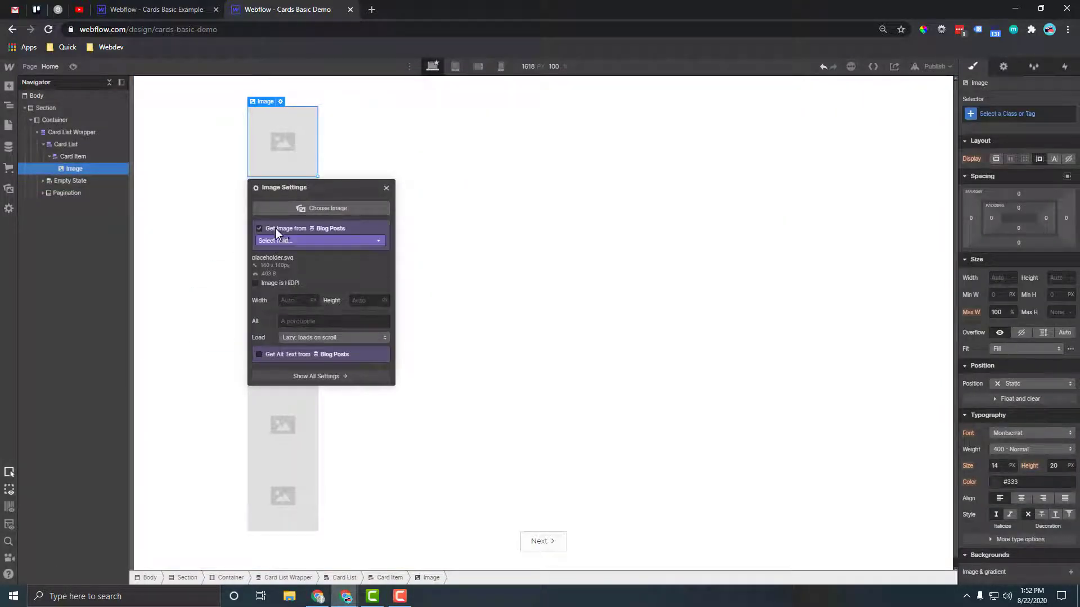
left_click(288, 240)
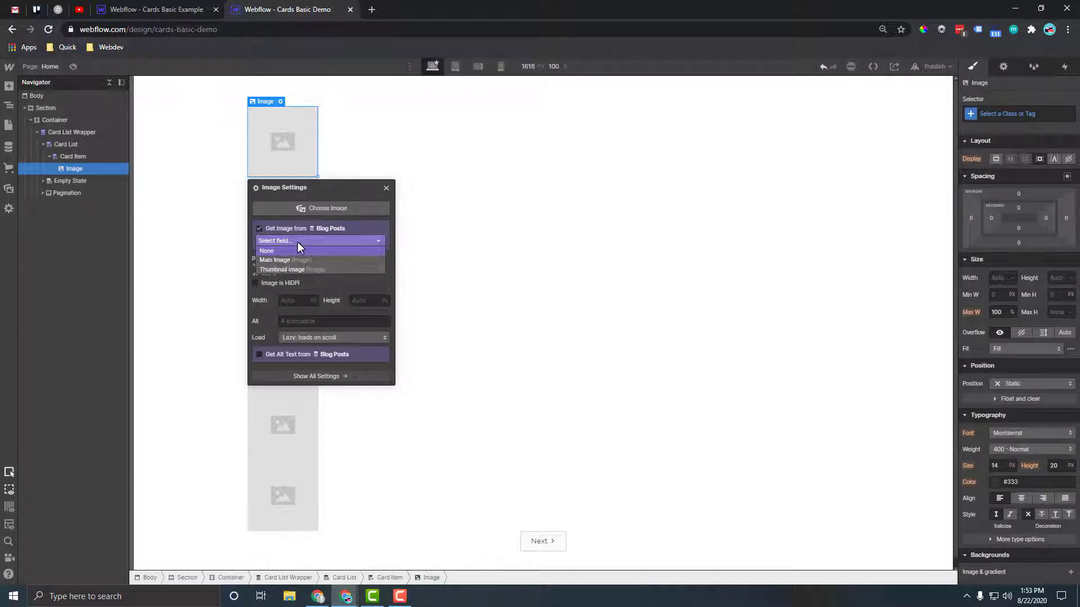
left_click(271, 269)
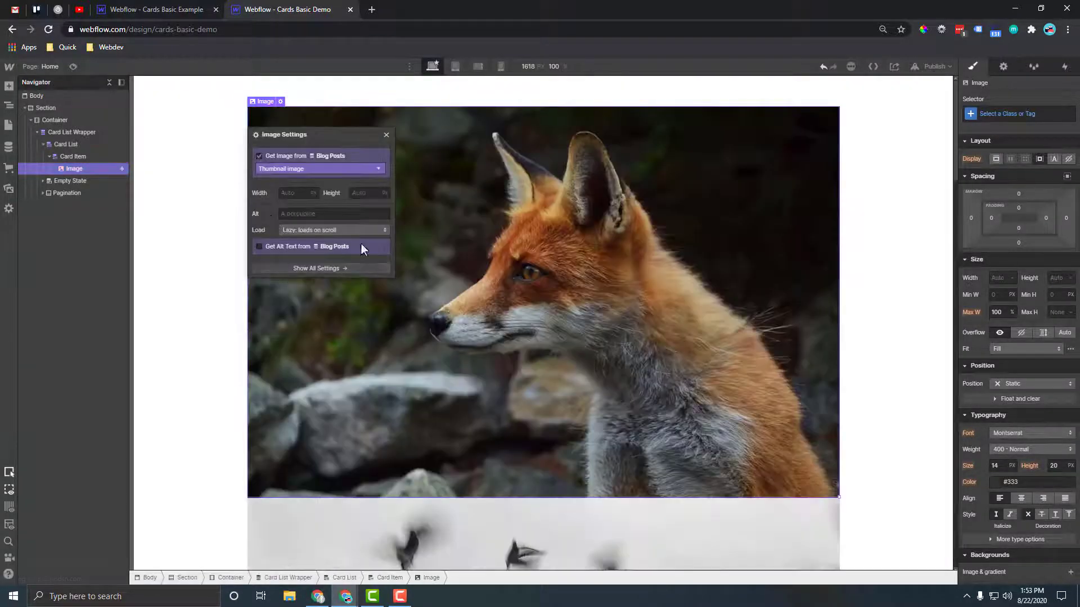
left_click(386, 135)
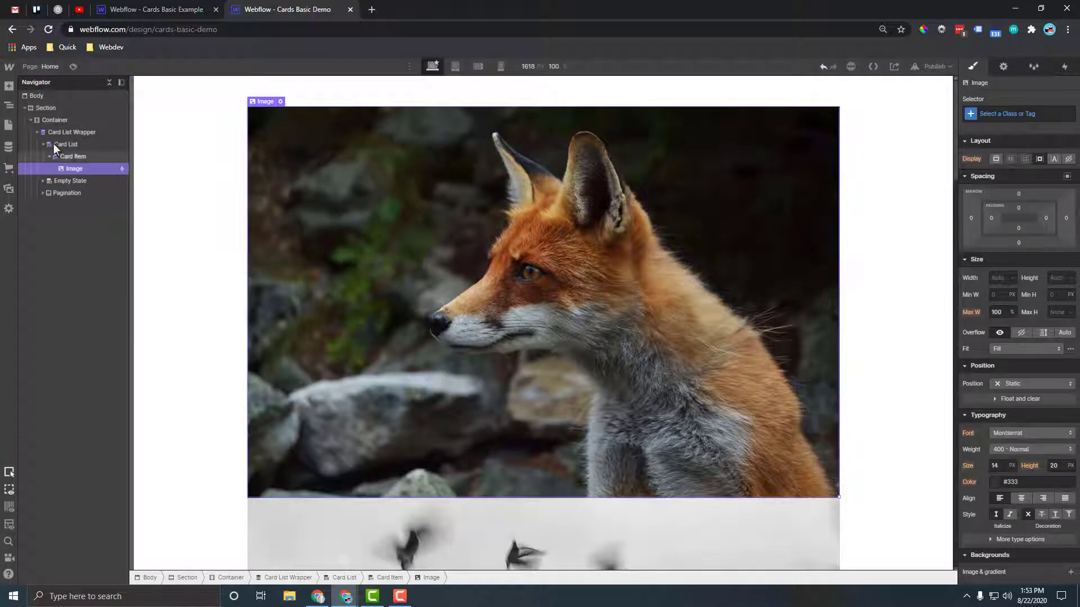
Add an H3 heading below the card image and bind its text to the Name field of Blog Posts.
key("a")
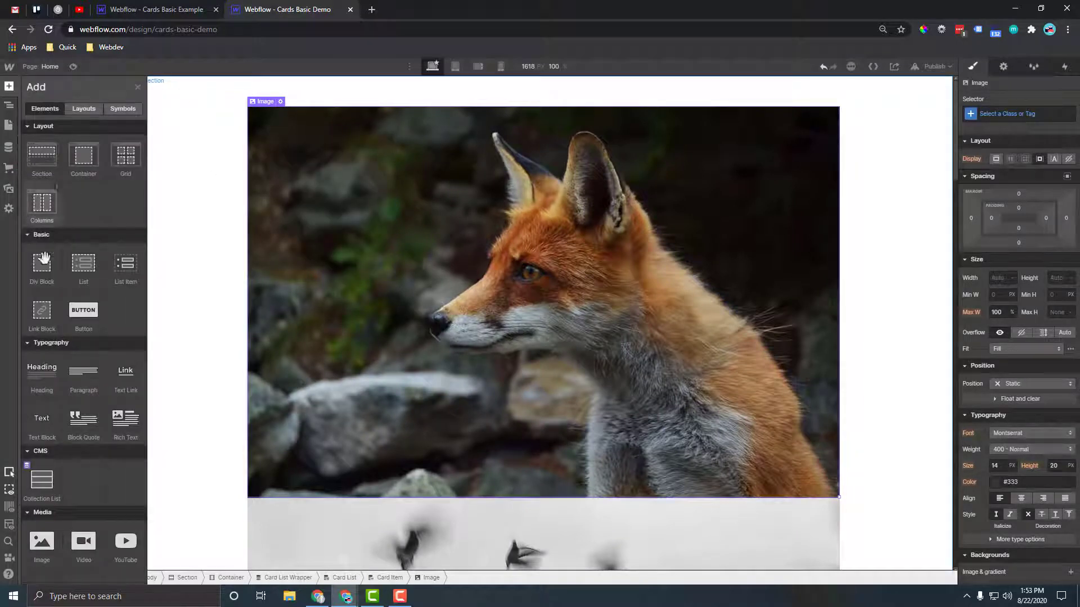
left_click(45, 378)
left_click(299, 461)
left_click(278, 479)
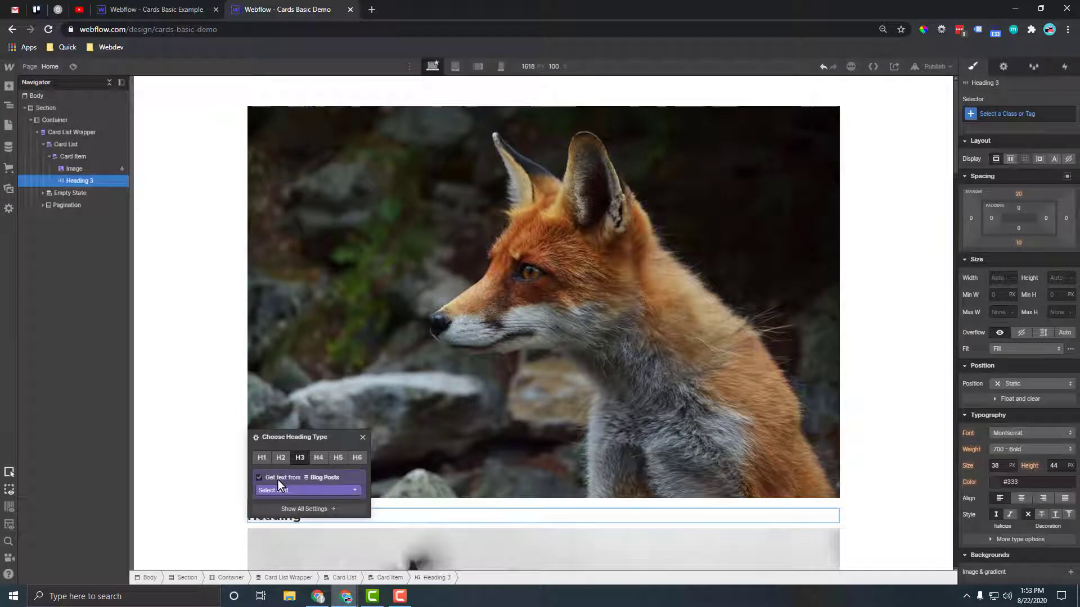
left_click(266, 488)
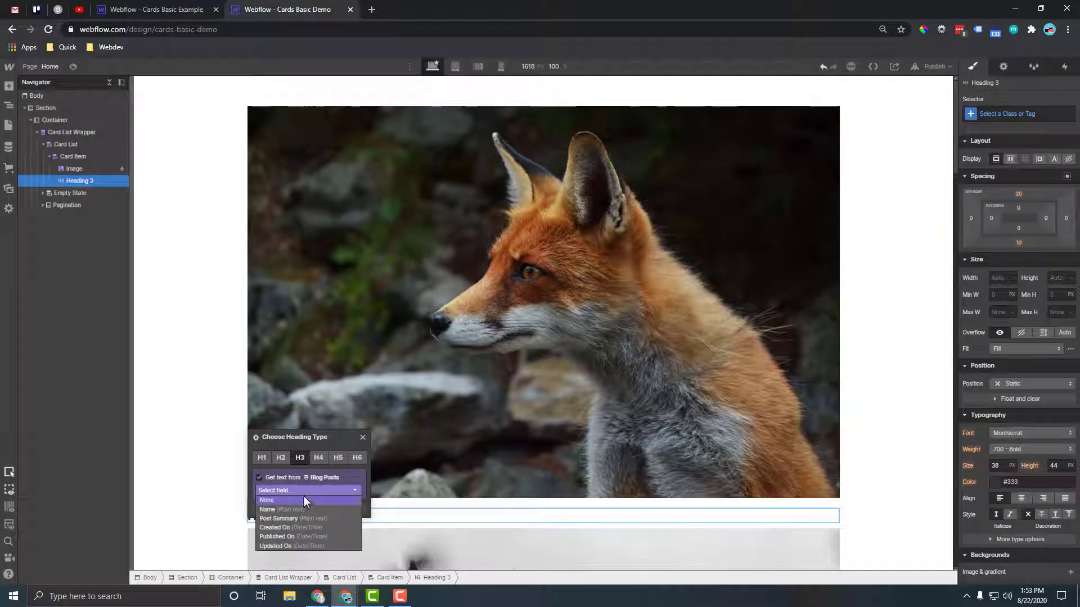
left_click(275, 508)
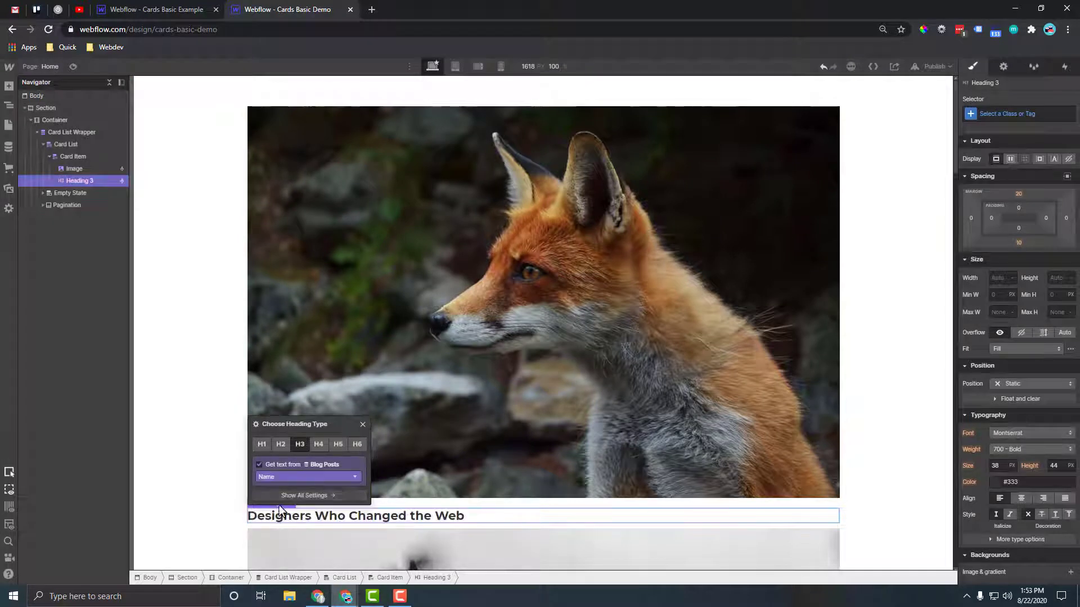
left_click(363, 424)
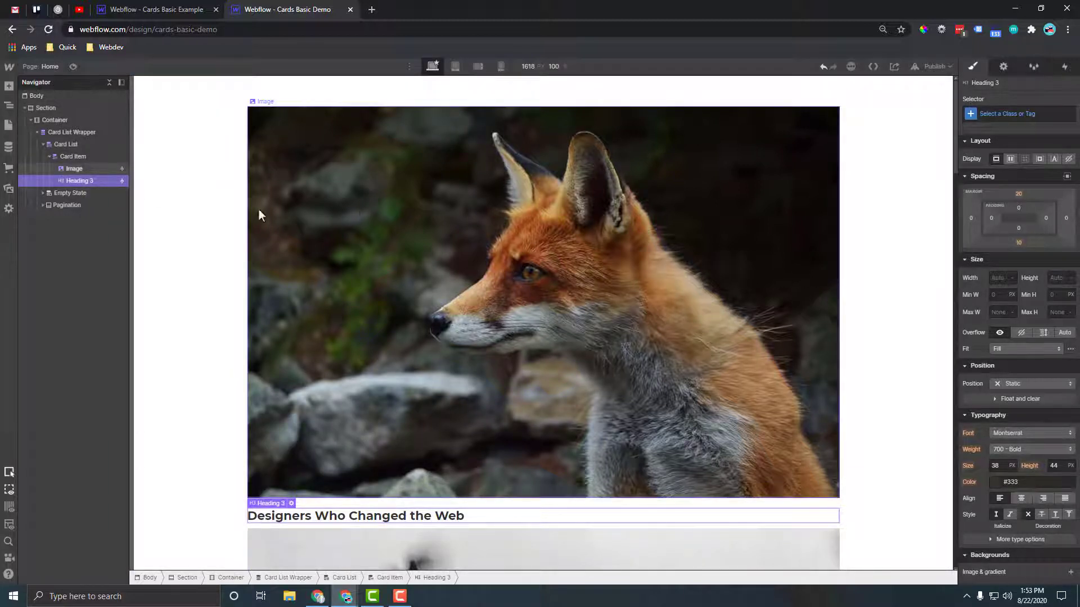
Make the Card List a horizontal flex layout whose children wrap.
left_click(62, 144)
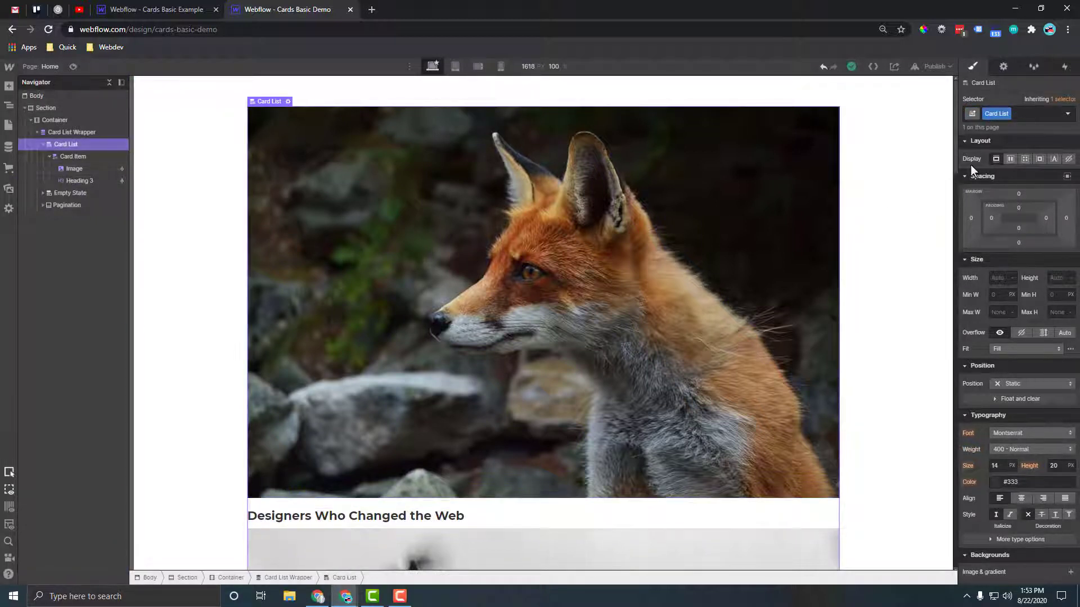
left_click(1011, 161)
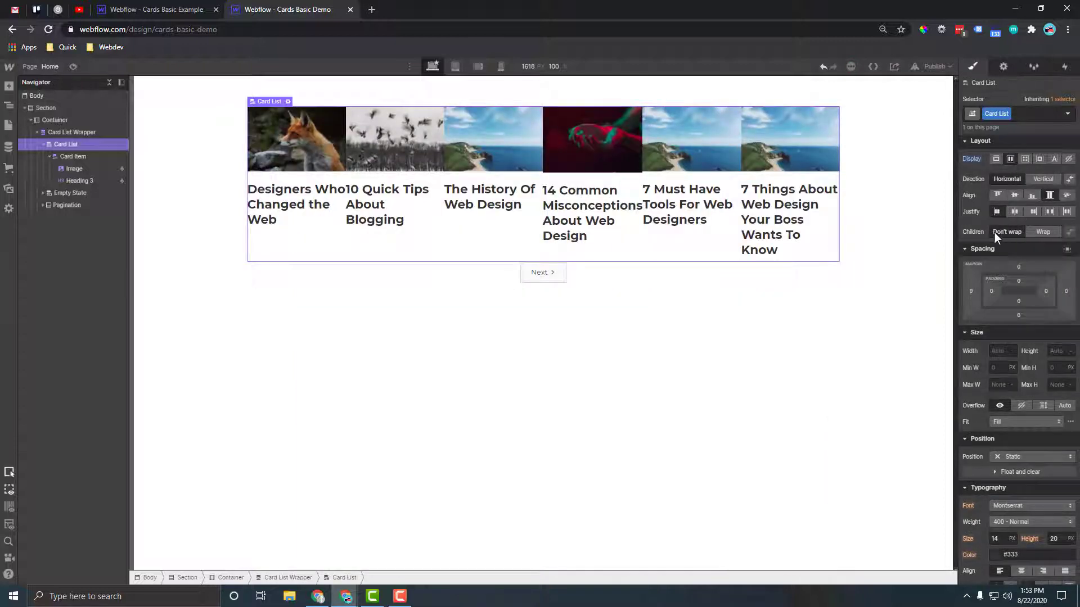
left_click(1042, 232)
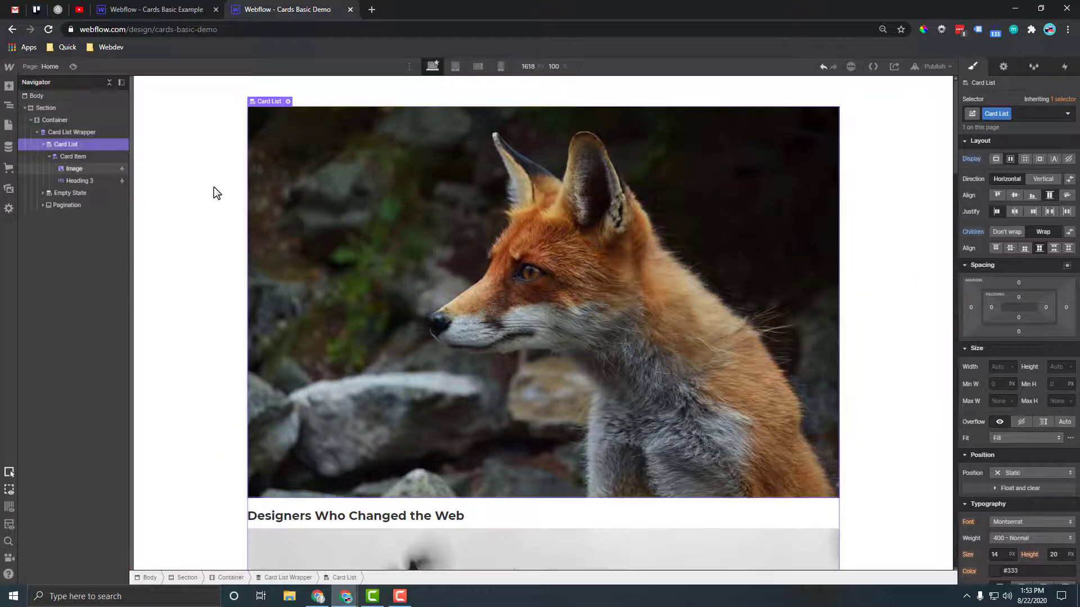
Set the Card Item's maximum width to 31% and justify the Card List's children with space between.
left_click(70, 155)
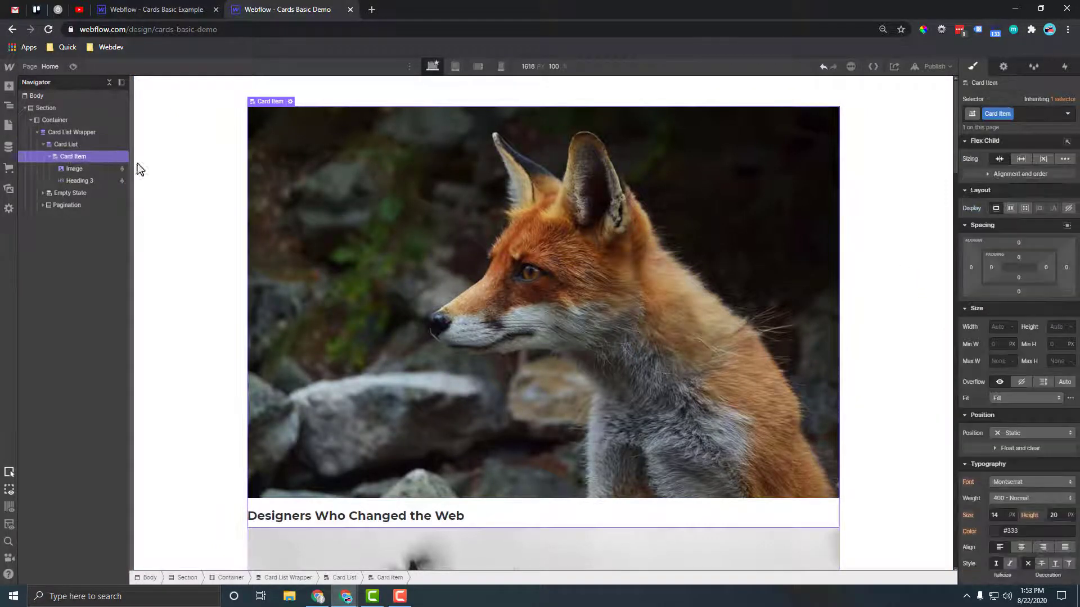
left_click(999, 360)
type("31%")
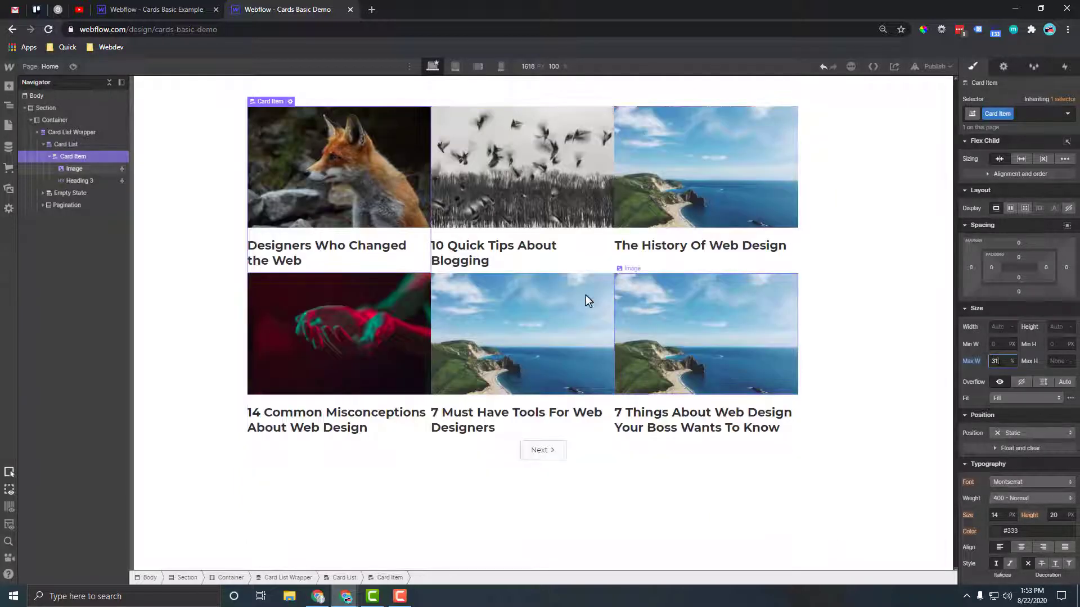
left_click(72, 147)
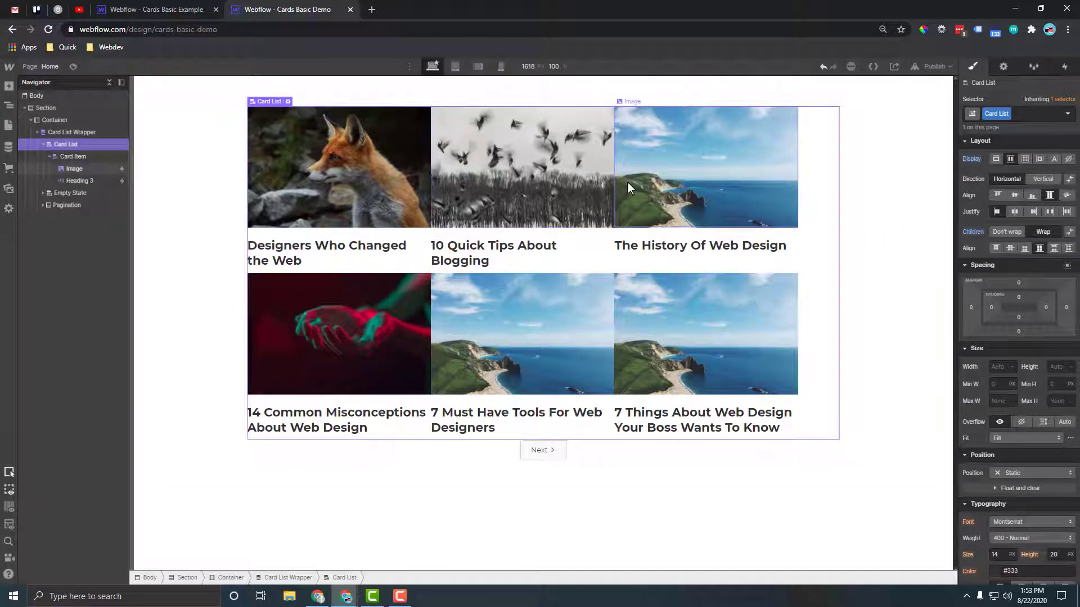
left_click(1049, 212)
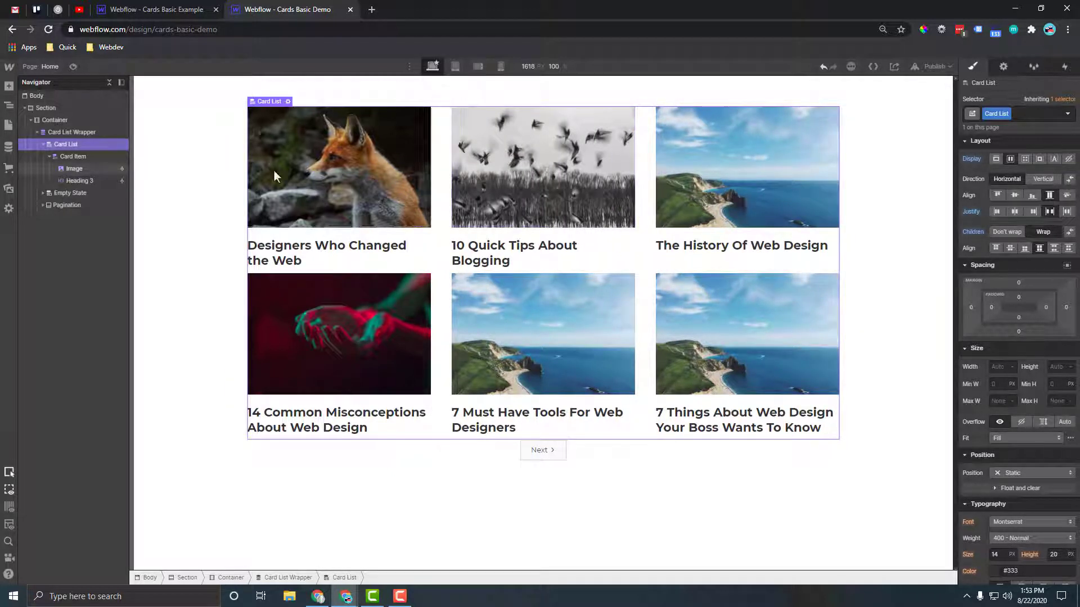
Set the Card Item's bottom margin to 40 px.
left_click(65, 156)
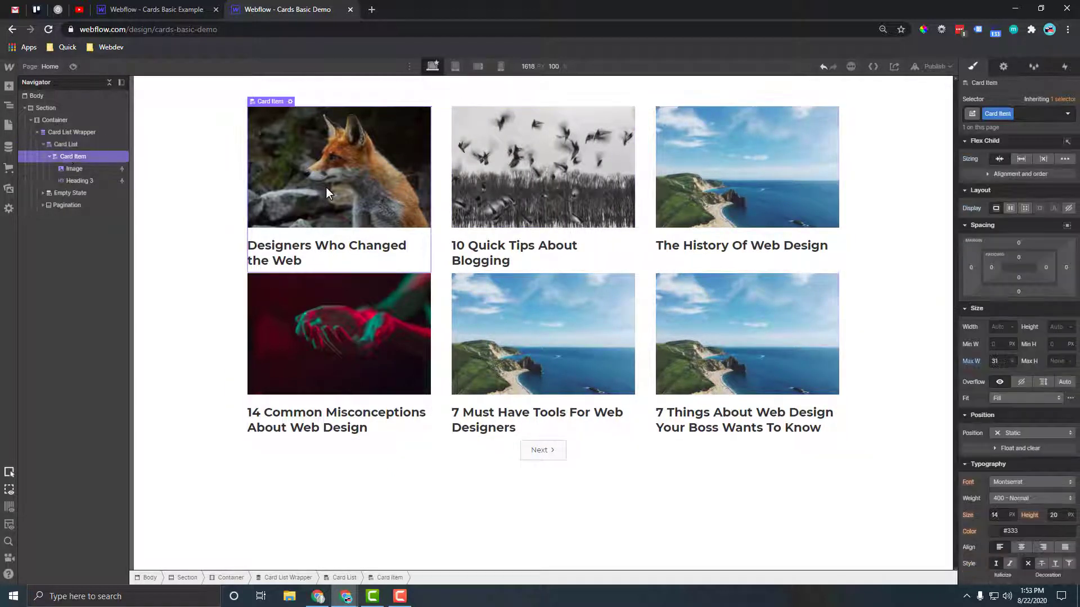
left_click(1017, 291)
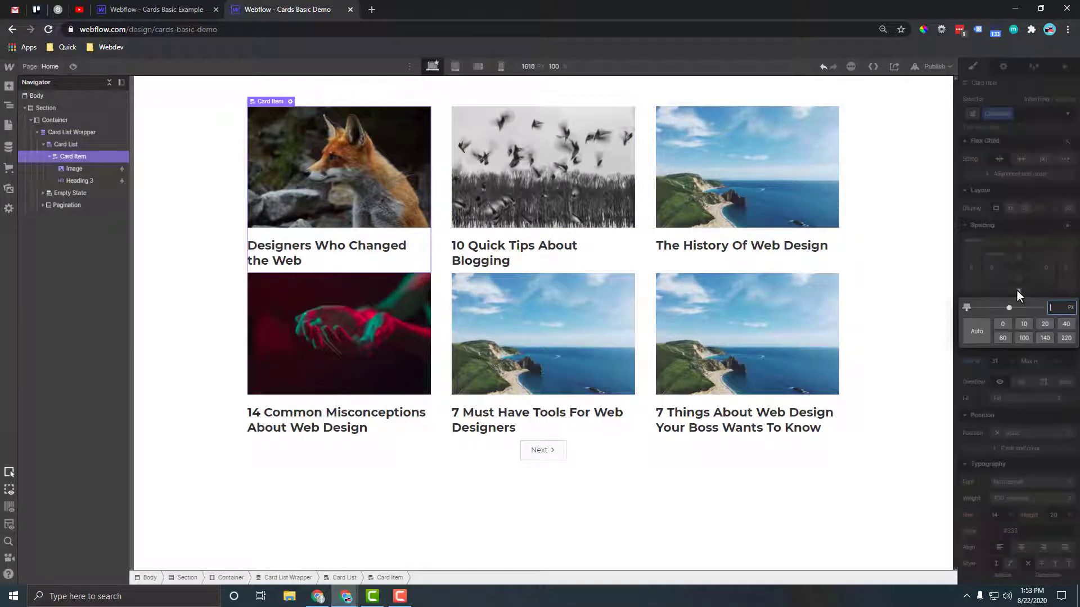
type("40")
key("Return")
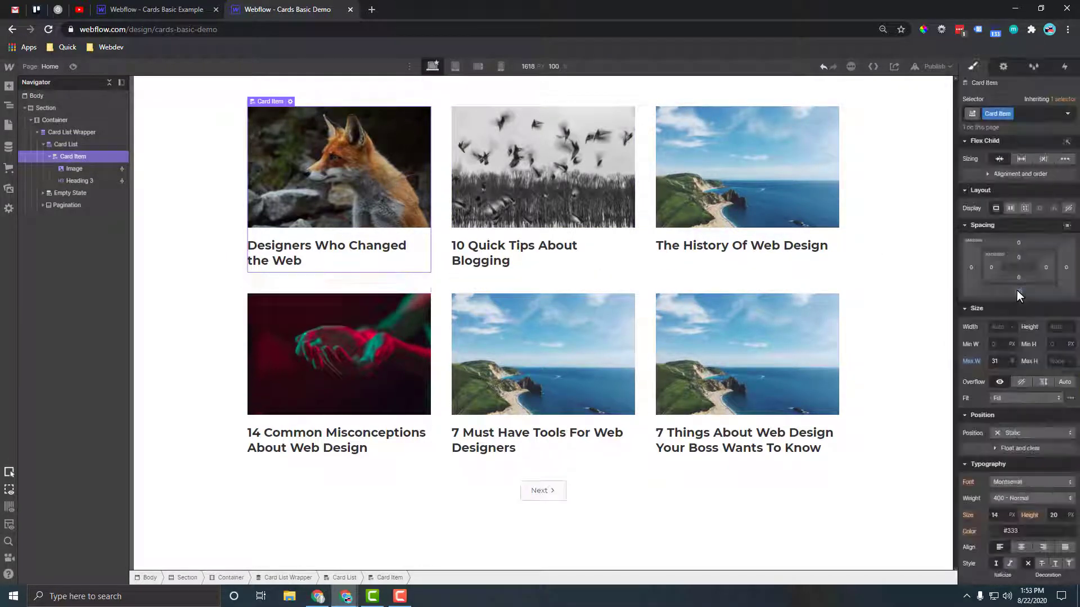
Add a paragraph below the card heading and bind its text to the Post Summary field of Blog Posts.
left_click(72, 180)
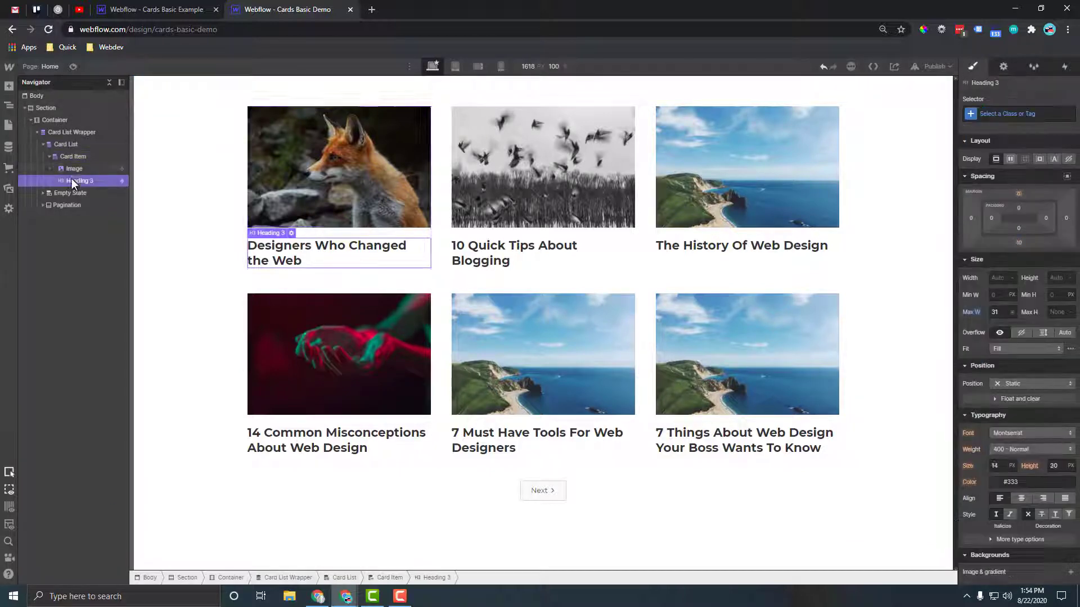
left_click(9, 87)
left_click(83, 372)
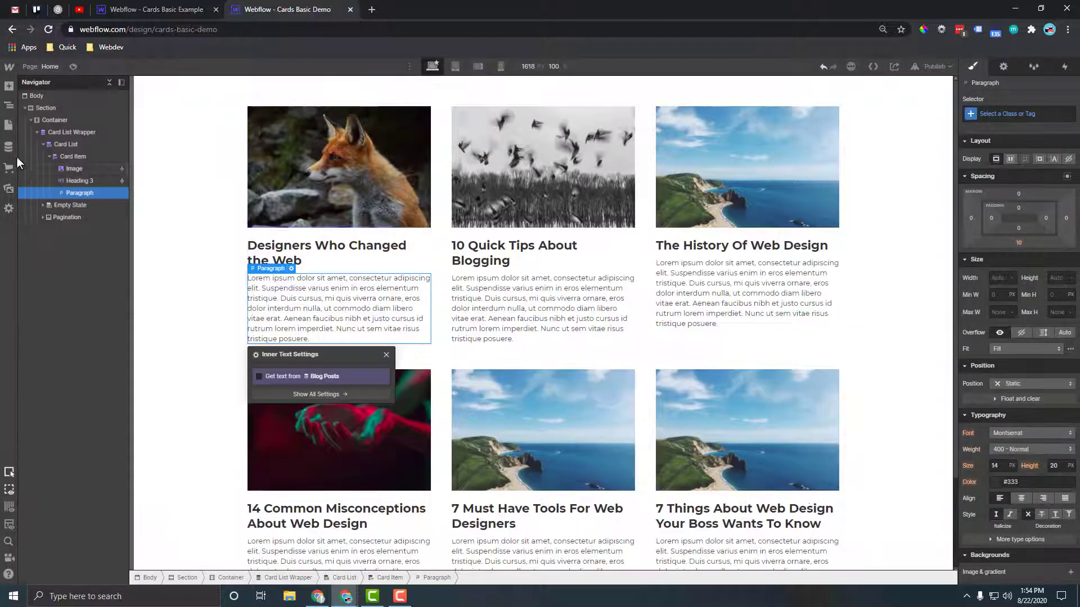
left_click(9, 87)
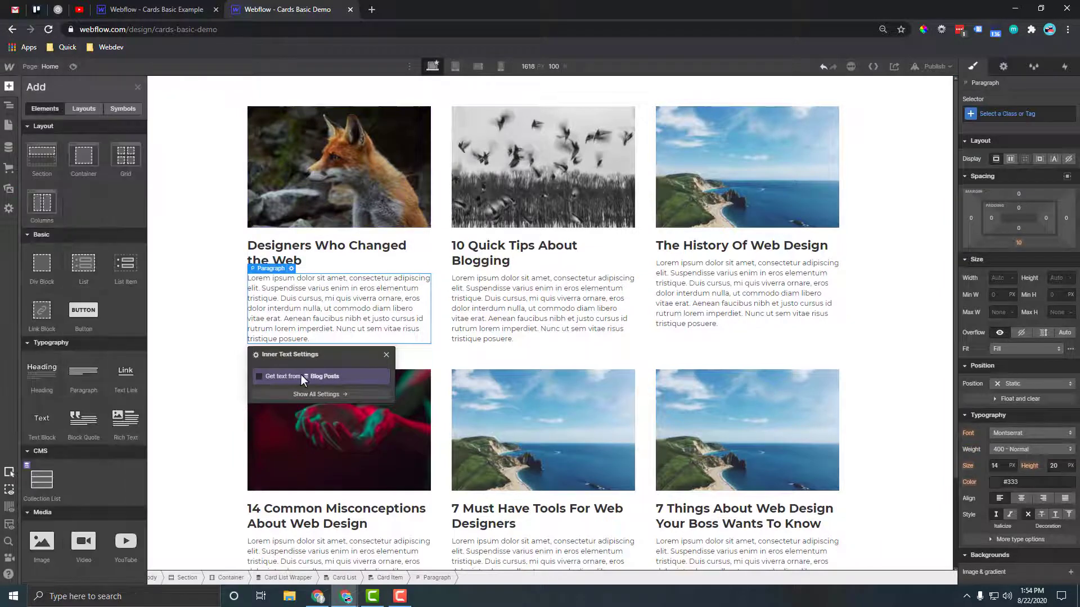
left_click(259, 377)
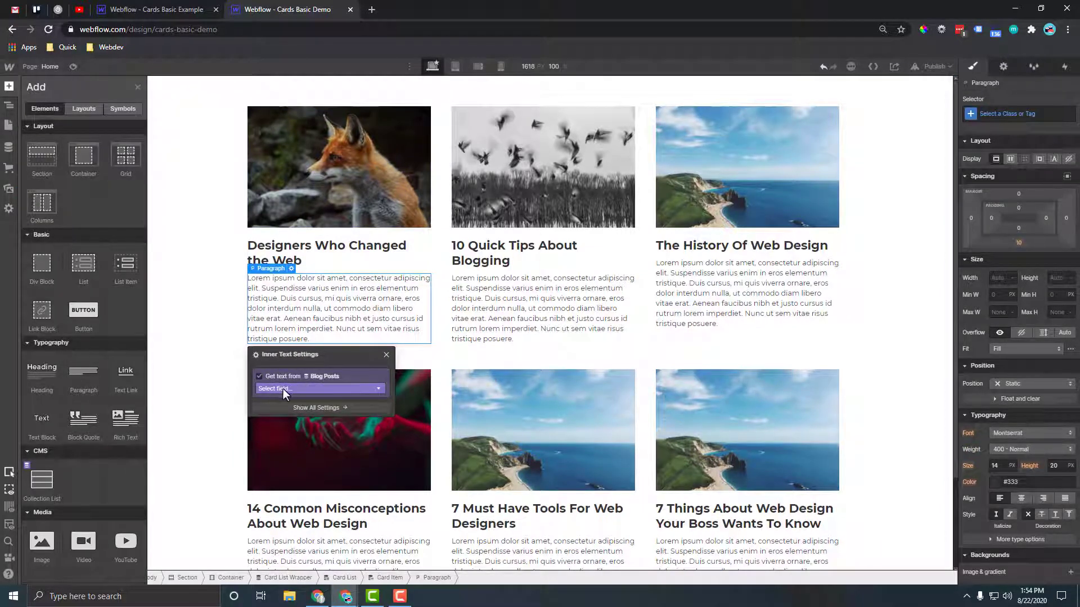
left_click(282, 389)
left_click(279, 415)
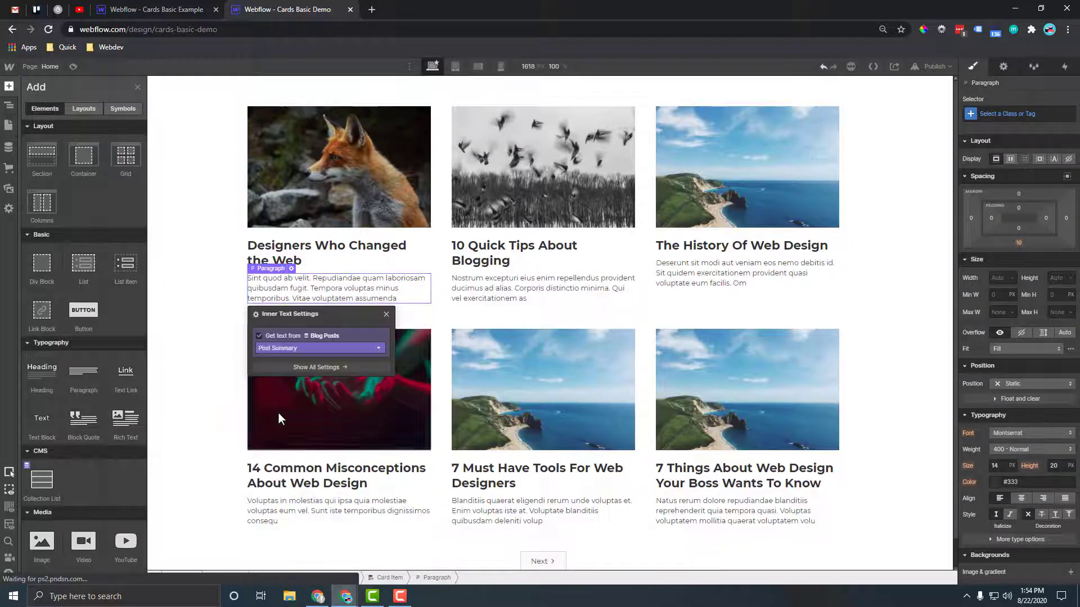
left_click(386, 314)
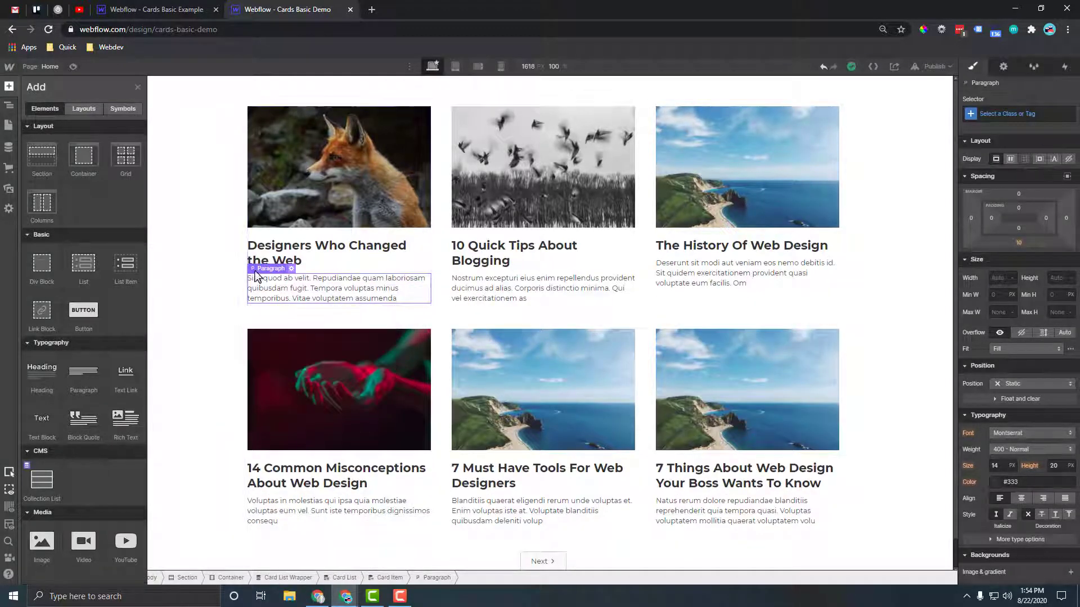
Add a text block below the summary paragraph, bound to the Blog Posts Created On field in the "Aug 22, 2020" format.
left_click(303, 288)
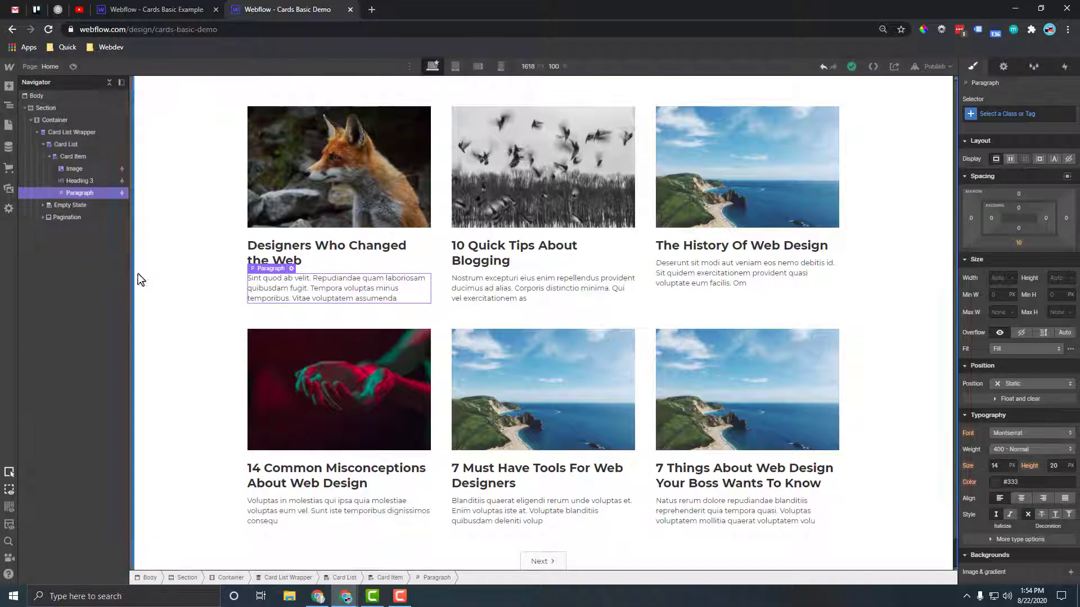
left_click(9, 86)
scroll(47, 343, "down", 2)
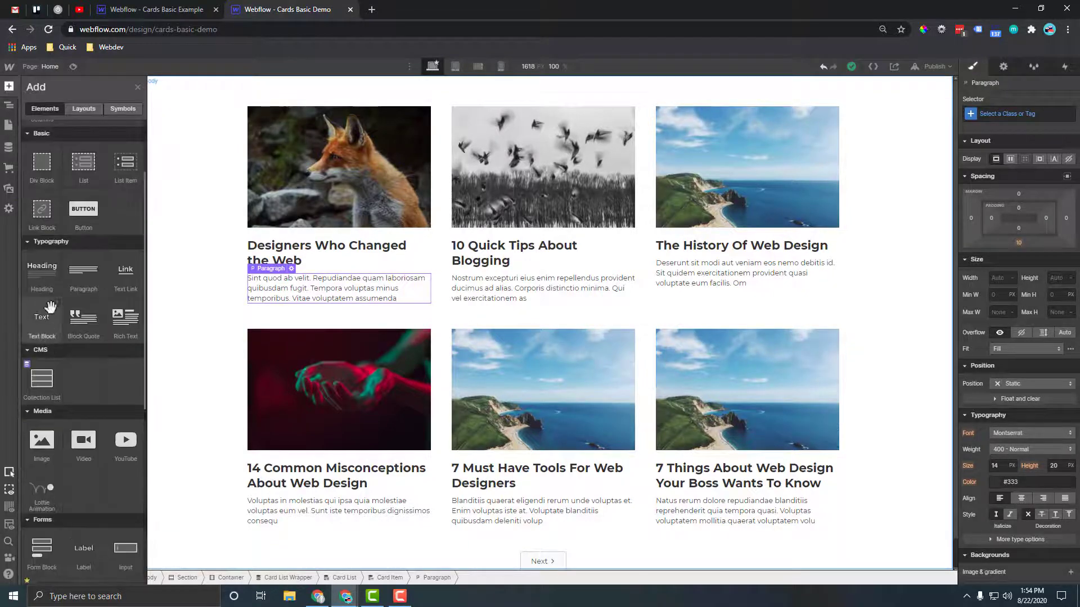
left_click(45, 319)
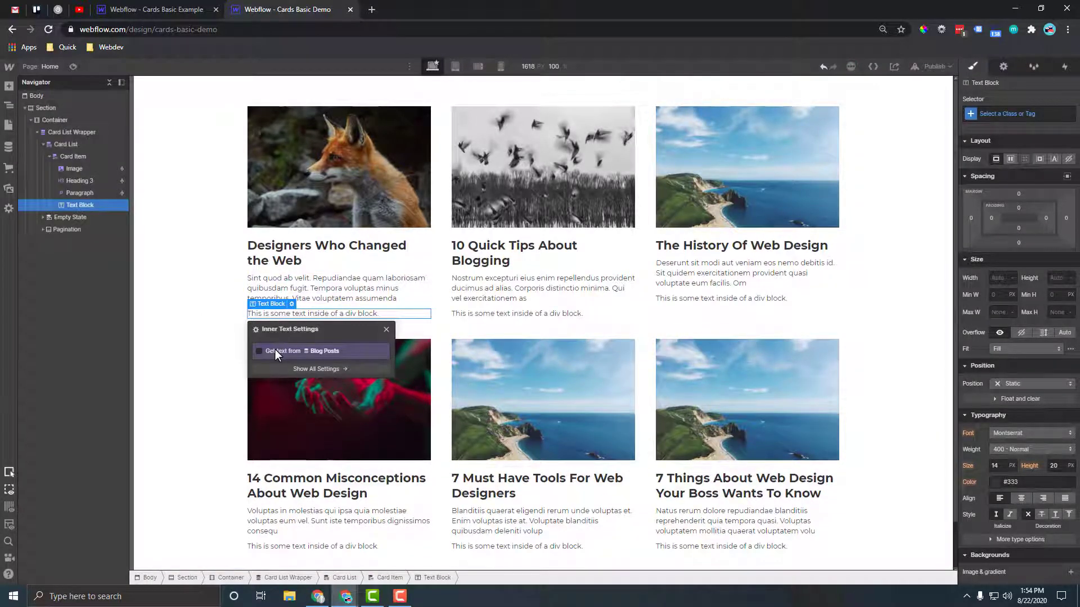
left_click(275, 349)
left_click(275, 364)
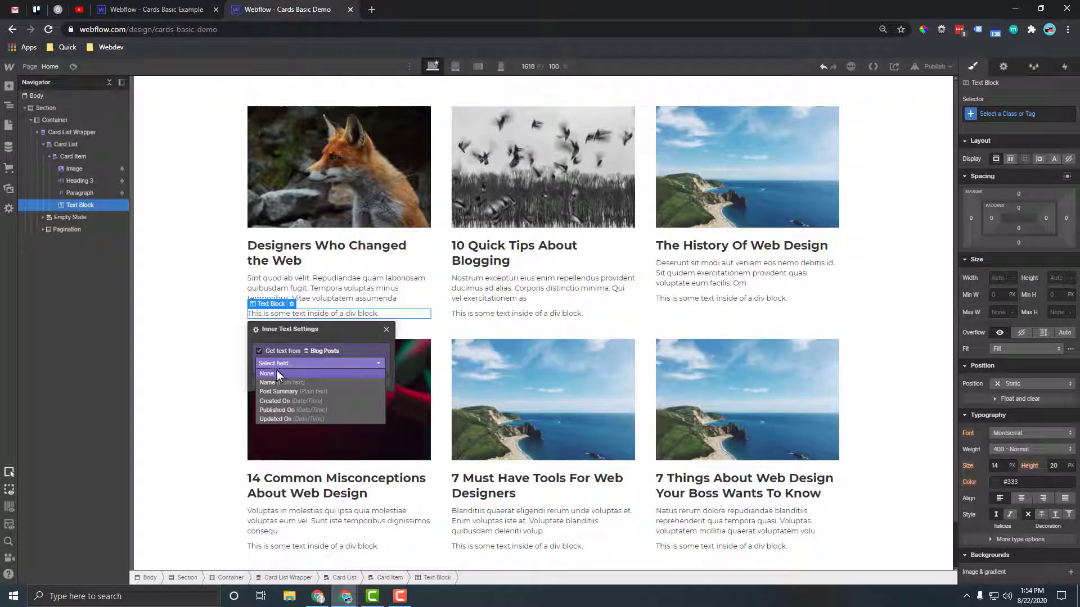
left_click(270, 400)
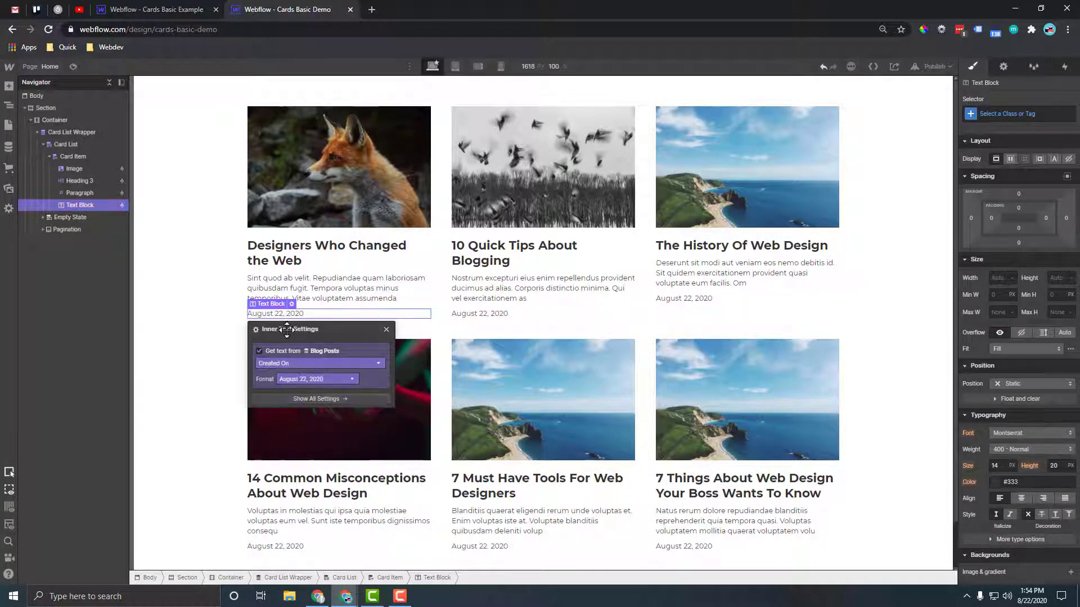
left_click(292, 379)
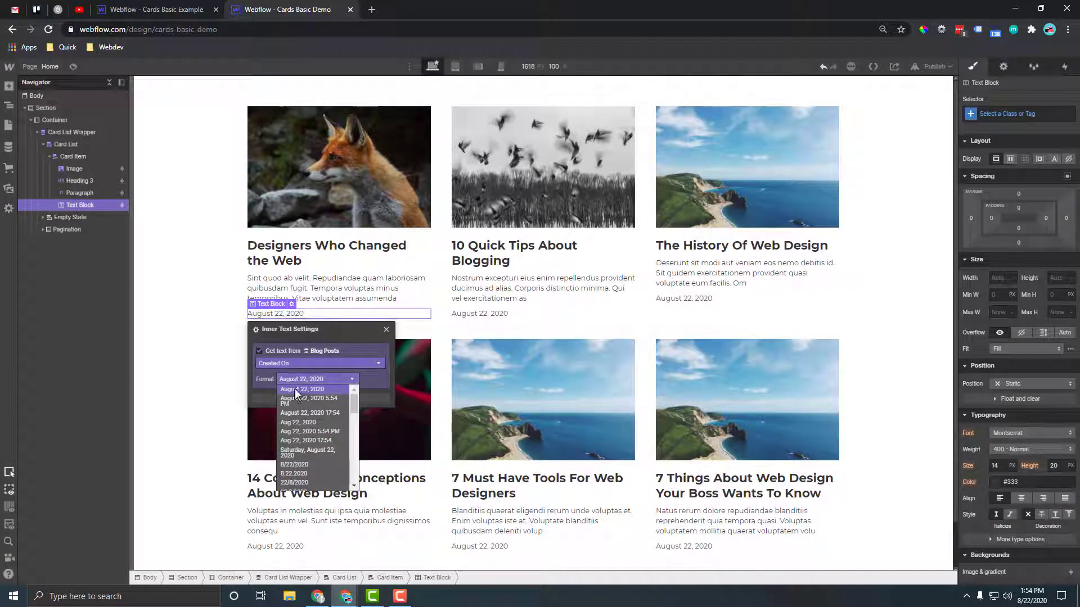
left_click(298, 422)
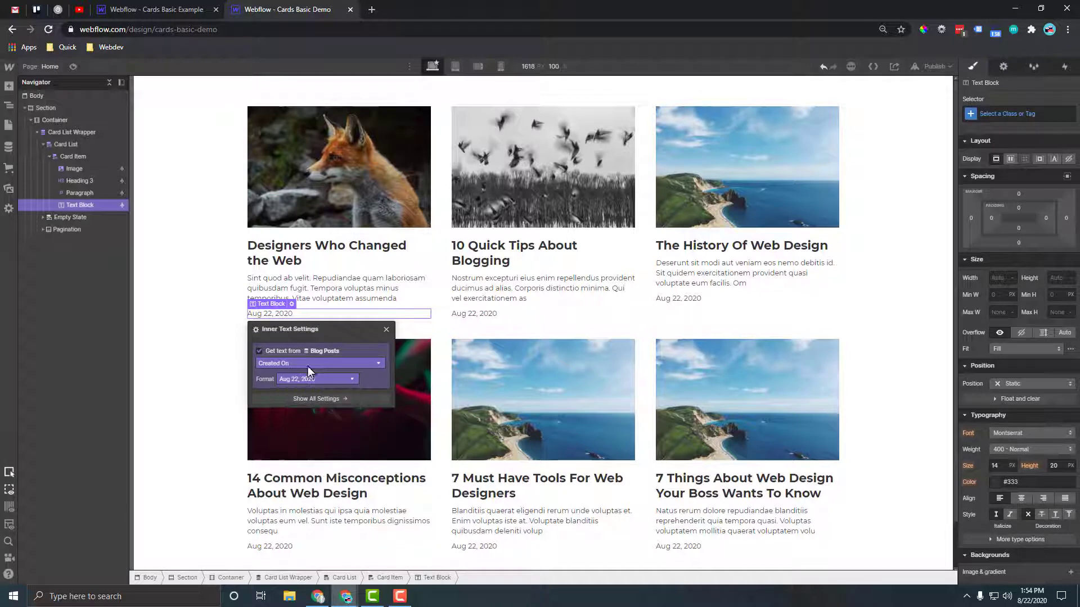
left_click(386, 330)
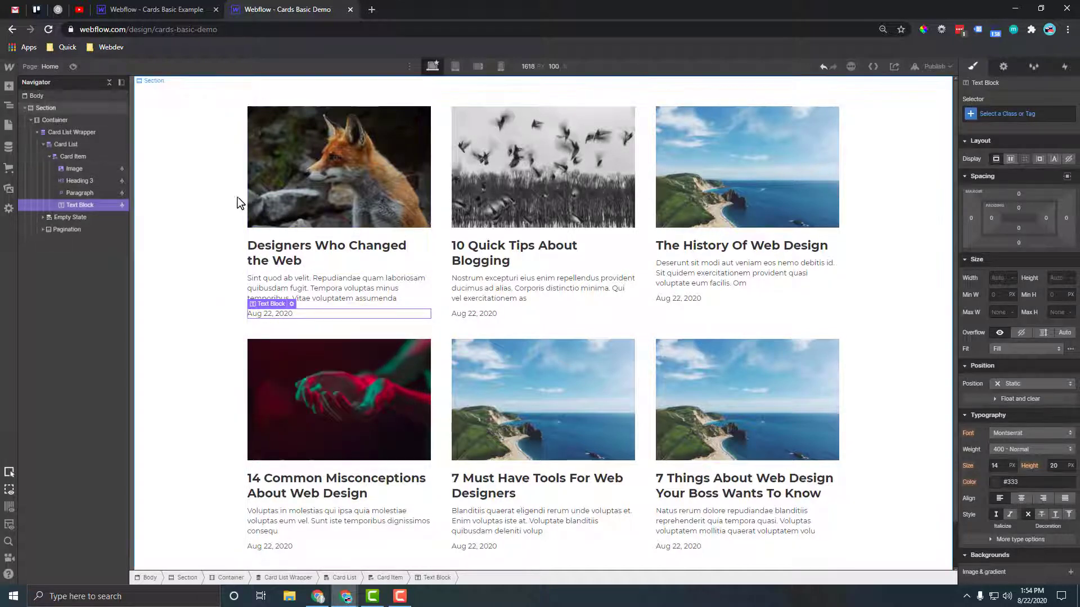
Create the class Card Image for the card's image and the class Card Heading for its H3 heading.
left_click(73, 168)
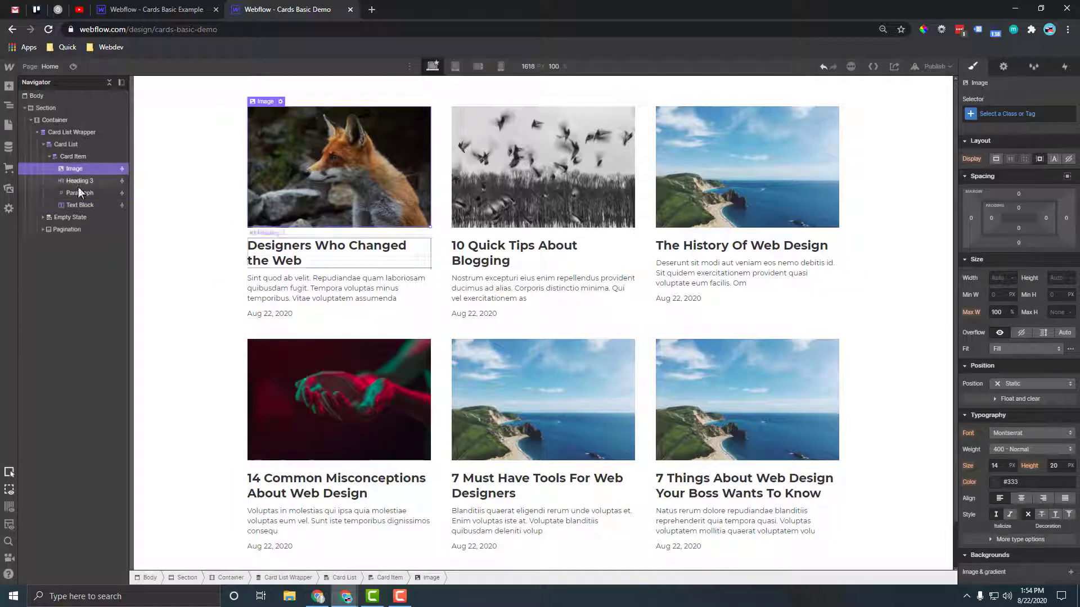
left_click(1021, 113)
type("Card Image")
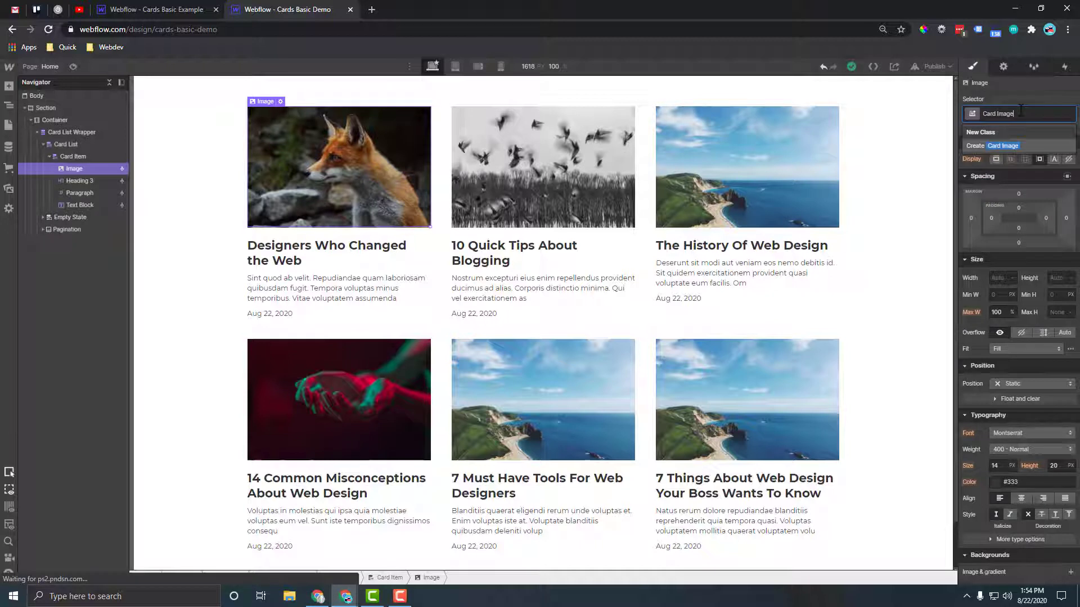
key("Return")
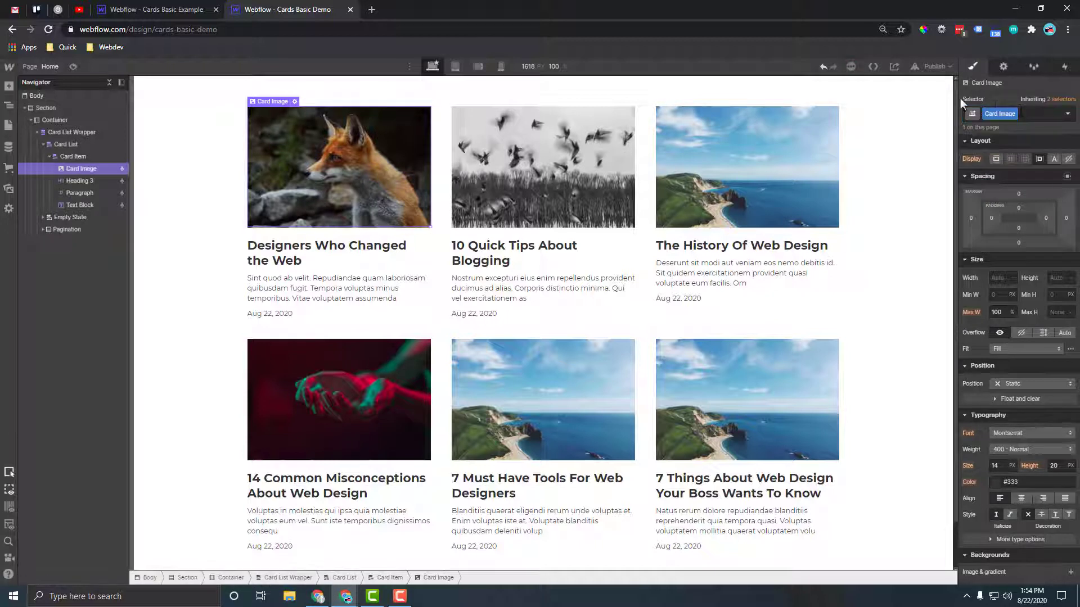
left_click(80, 181)
left_click(1002, 115)
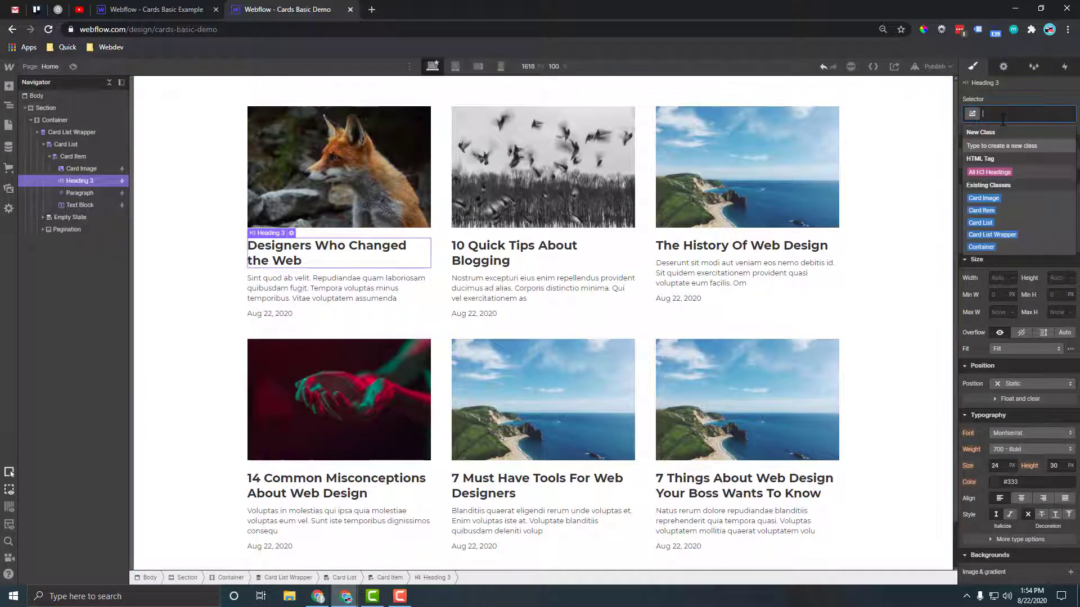
type("Card Heading")
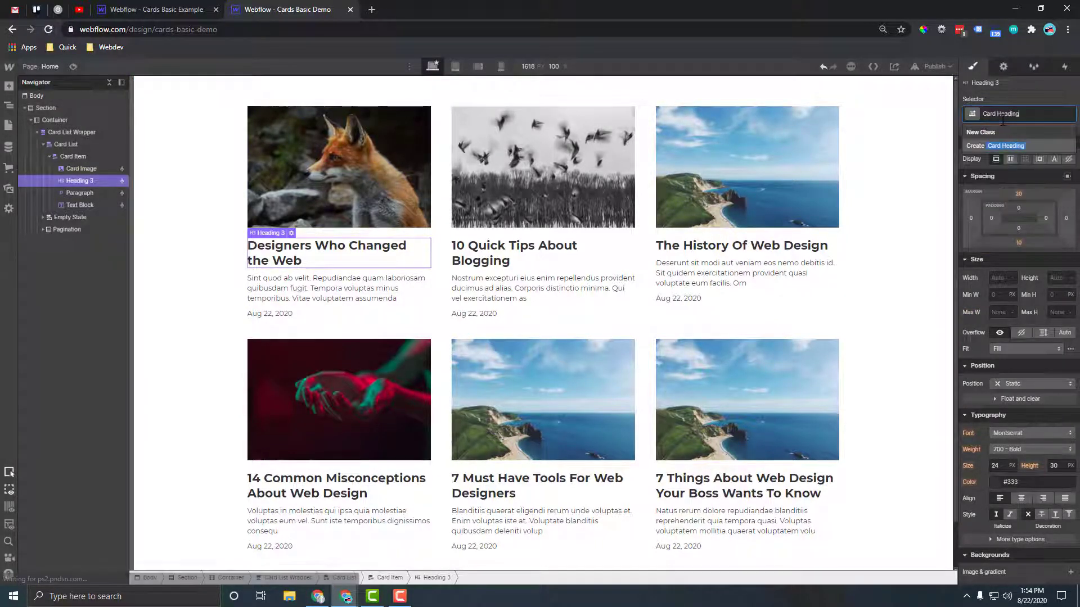
key("Return")
Create the class Card Summary for the card's paragraph and the class Card Date for its date text block.
left_click(69, 194)
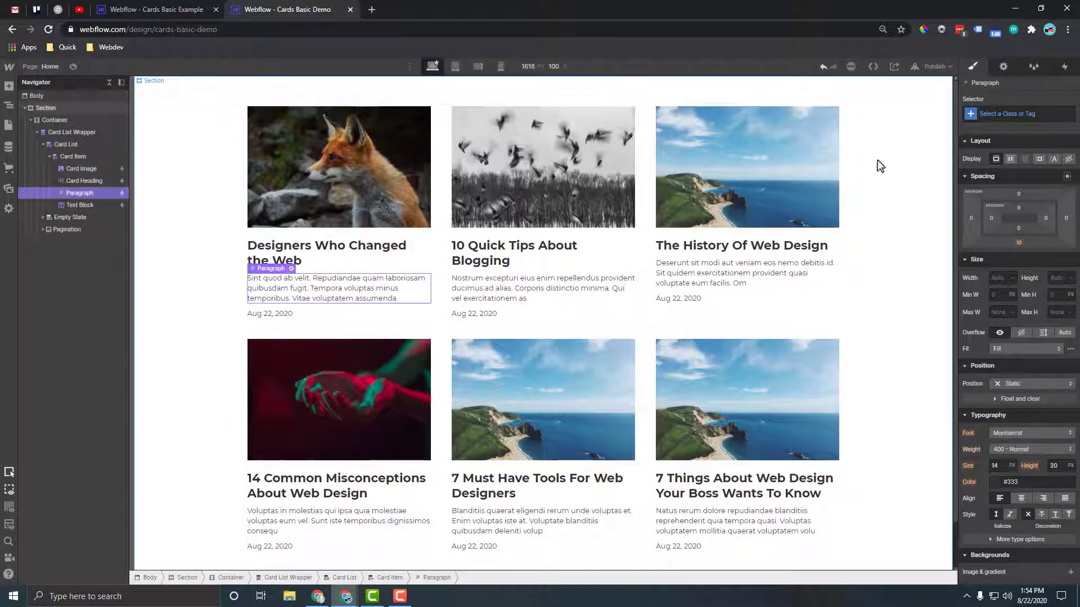
left_click(995, 115)
type("Card Summa")
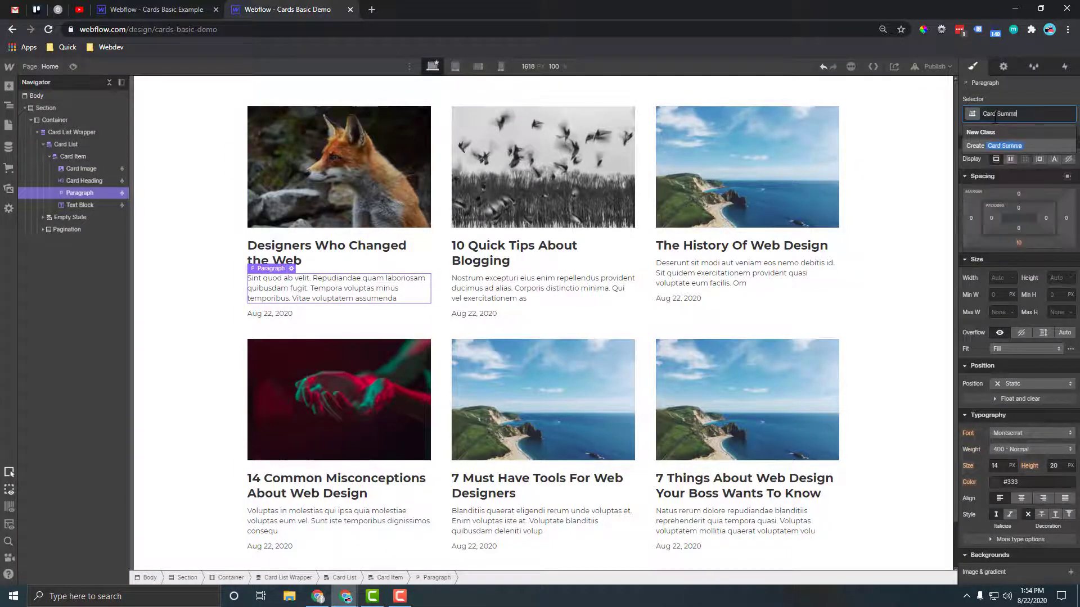
type("ry")
key("Return")
left_click(88, 205)
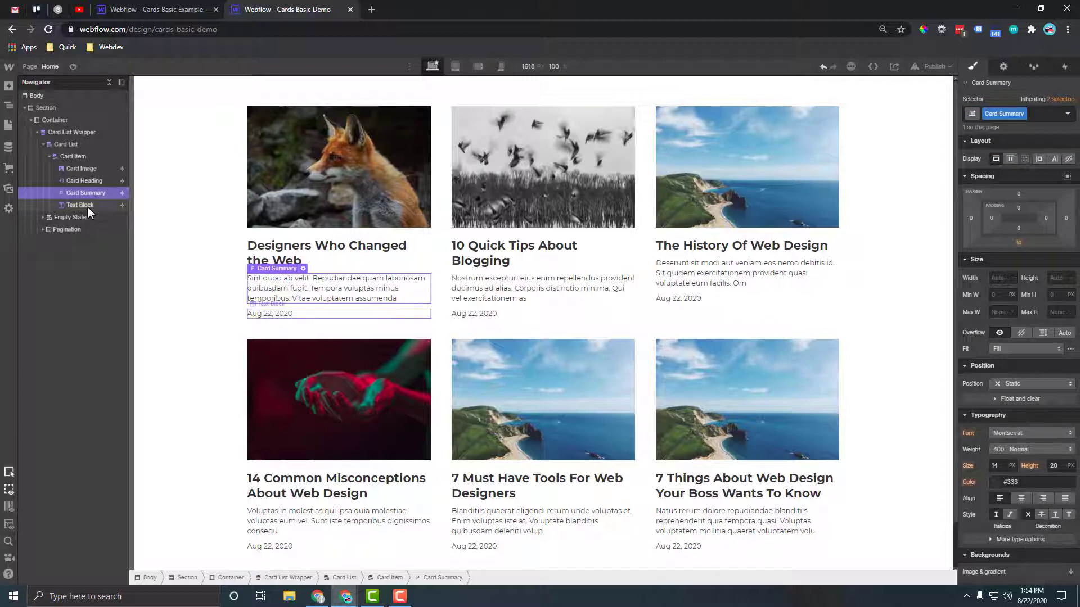
left_click(1046, 116)
type("Card Date")
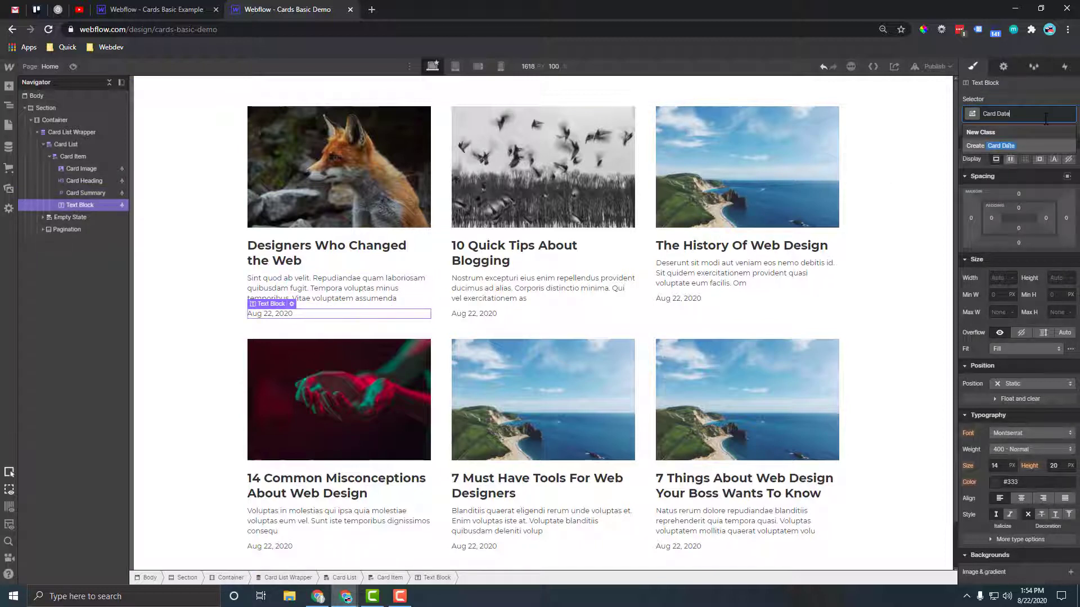
key("Return")
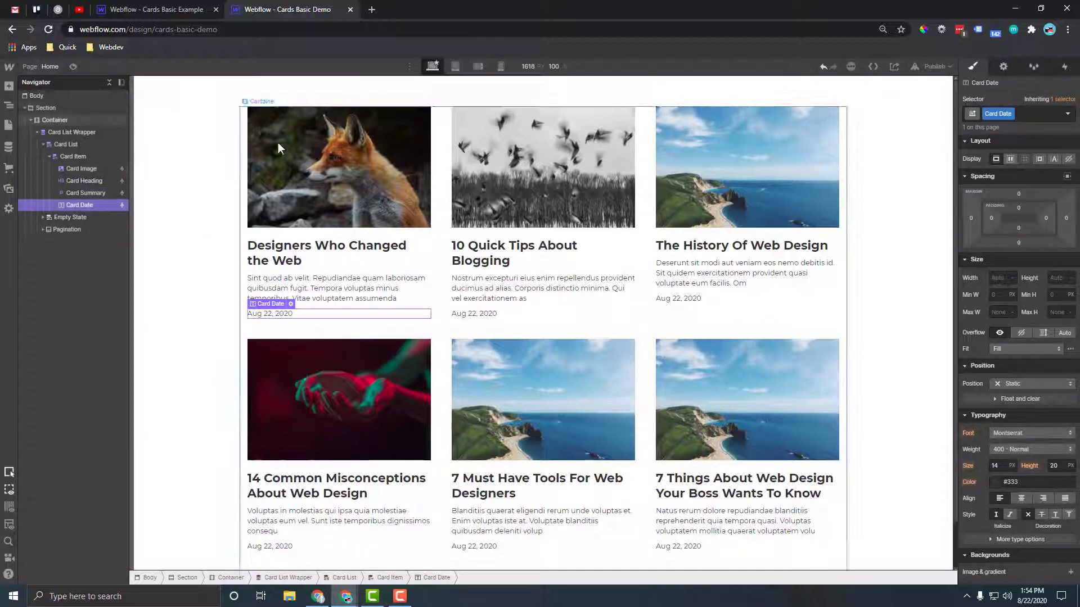
Add a div block directly below the Card Image and nest the Card Heading, Card Summary and Card Date inside it.
left_click(333, 161)
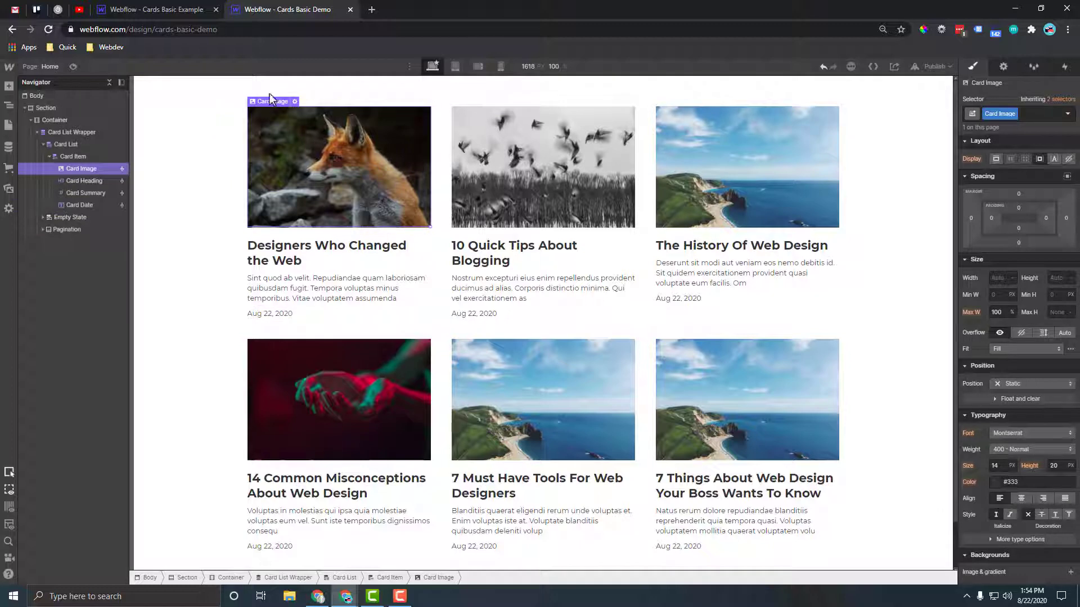
left_click(161, 11)
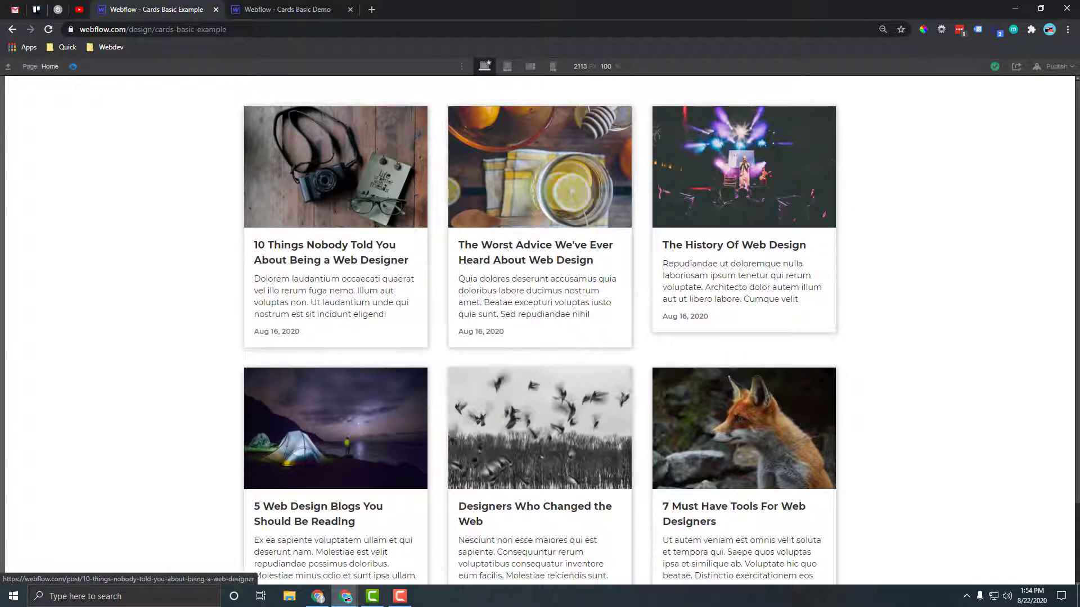
left_click(286, 10)
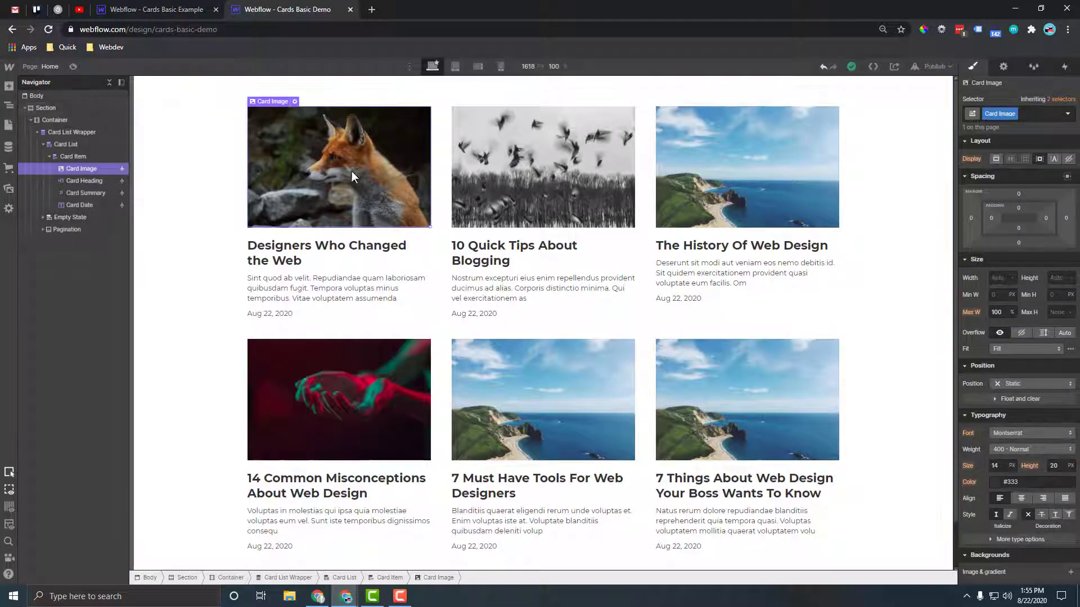
left_click(8, 86)
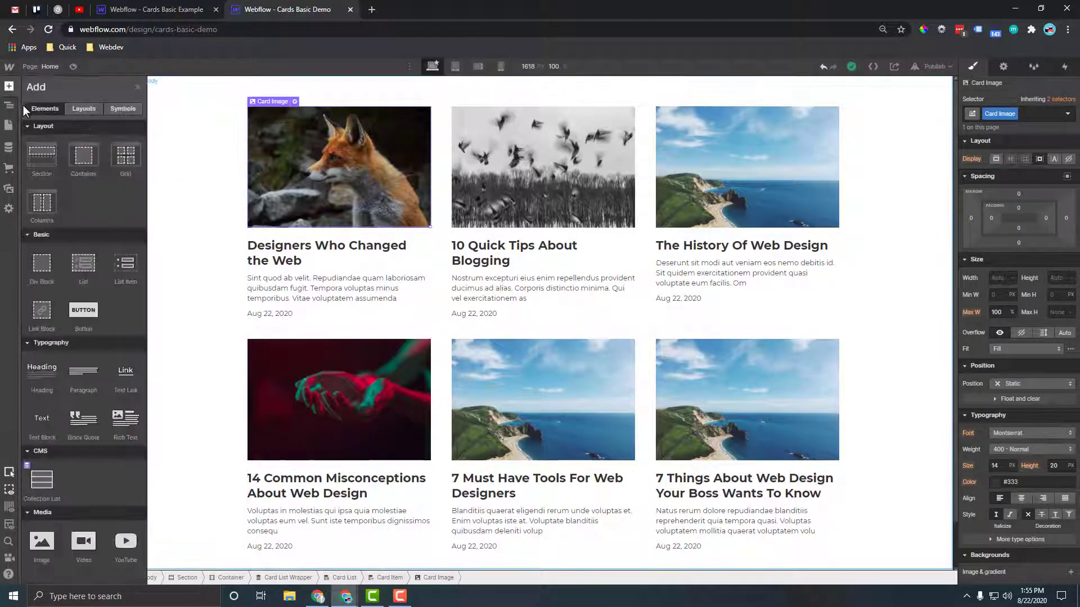
left_click(45, 264)
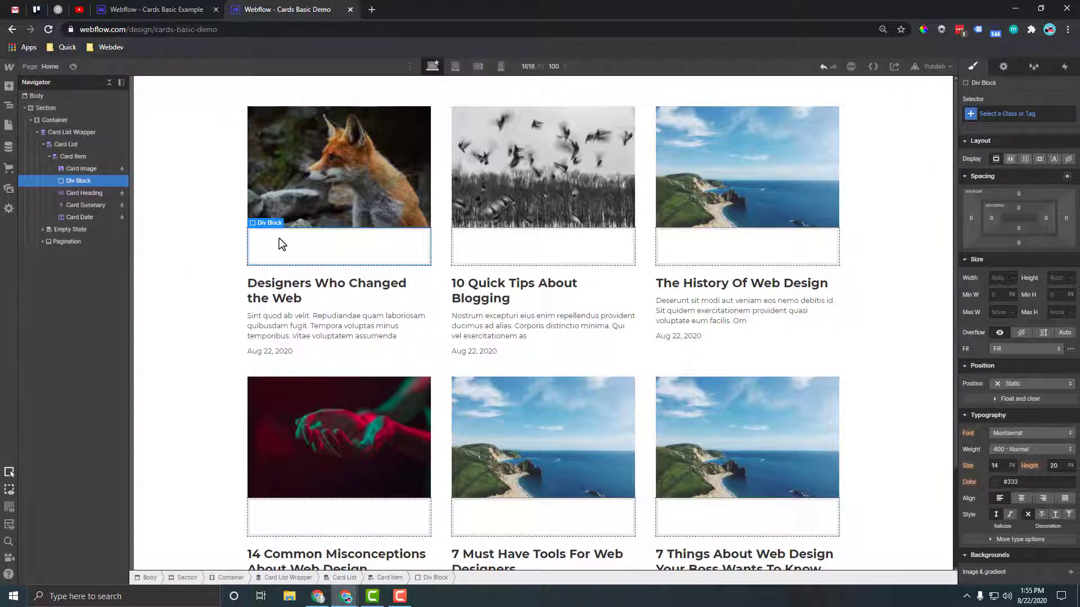
left_click(73, 191)
left_click_drag(77, 186, 87, 208)
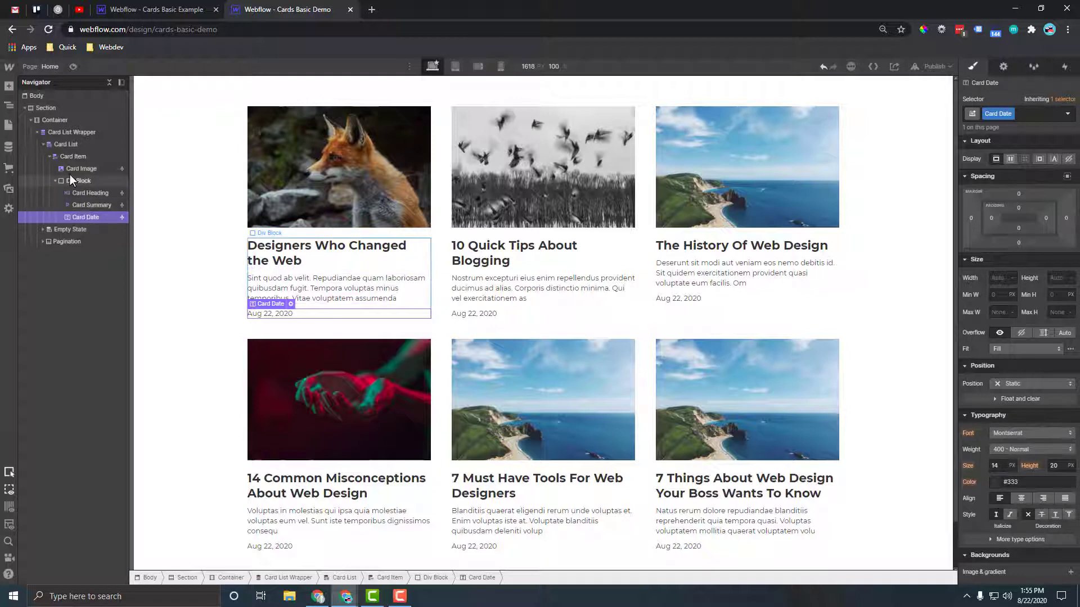
Give the new div block the class Card Bottom and set its padding to 20 px on all sides.
left_click(103, 182)
left_click(1004, 112)
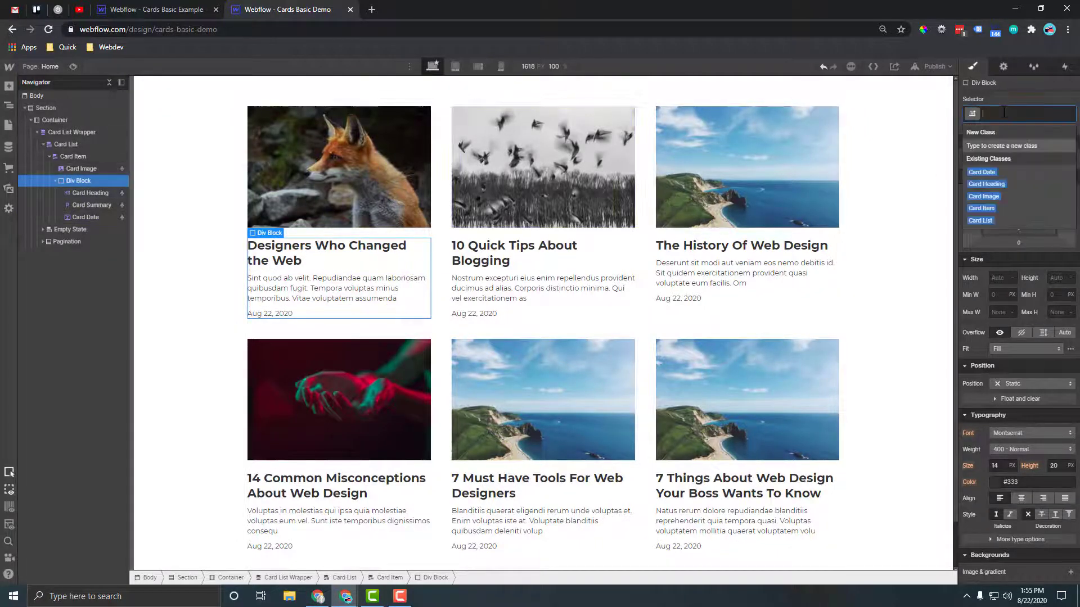
type("Card Boo")
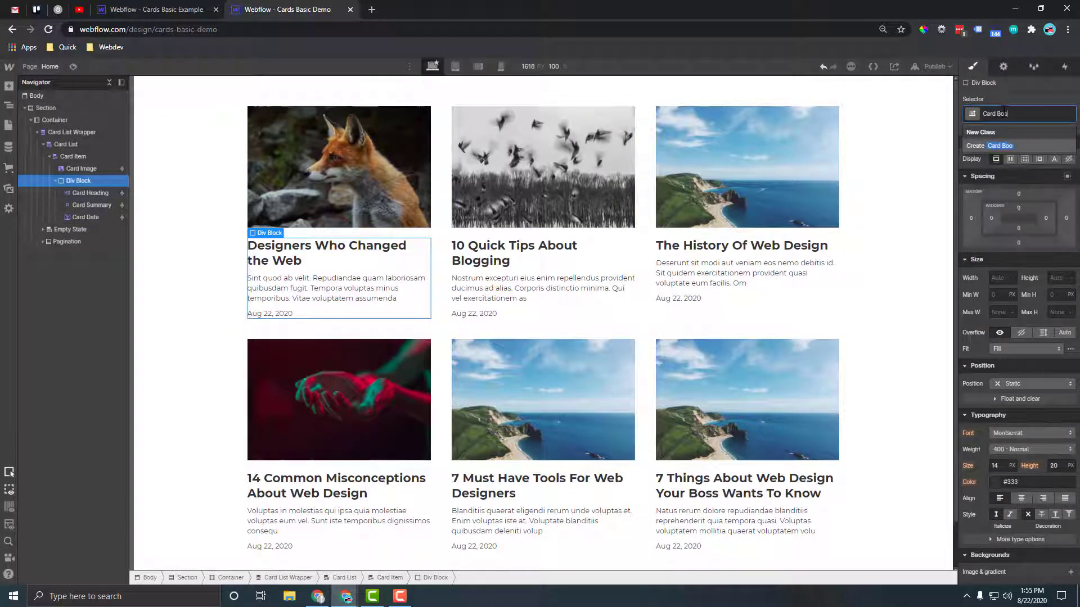
key("Return")
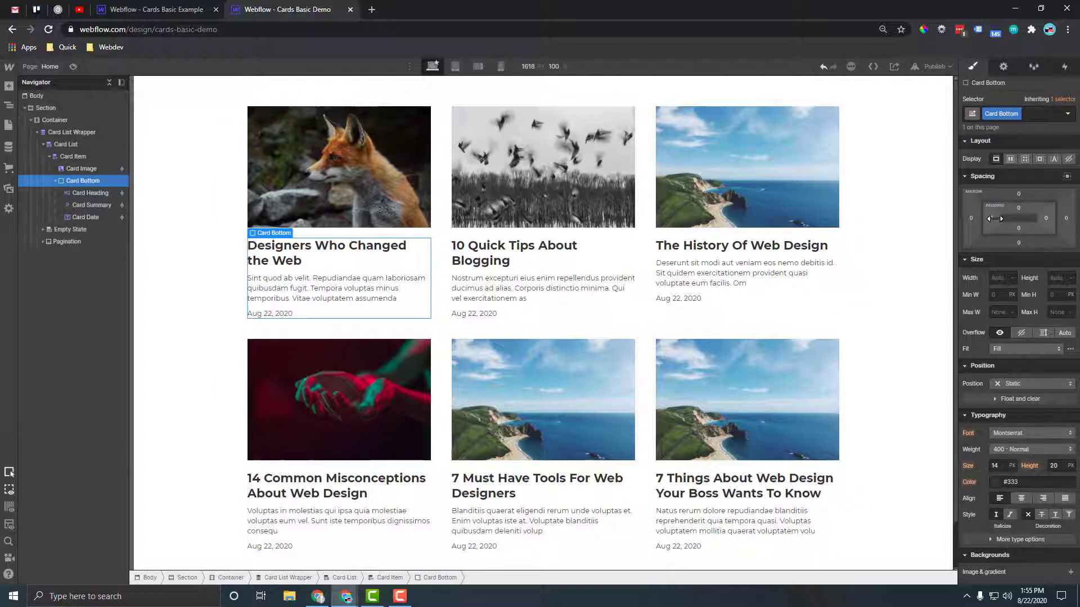
left_click_drag(996, 219, 1000, 220)
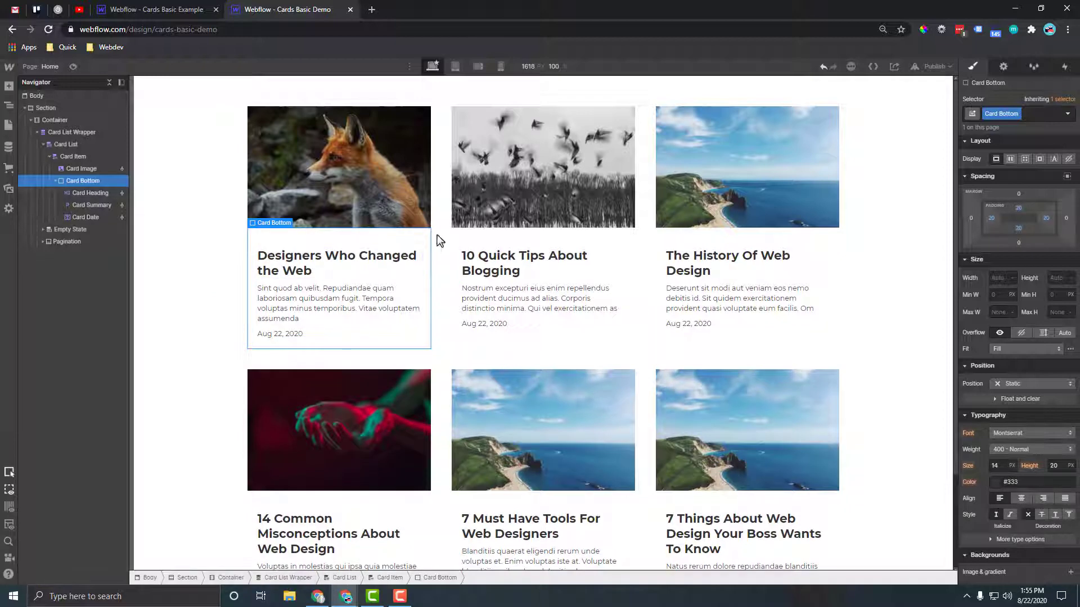
left_click(180, 196)
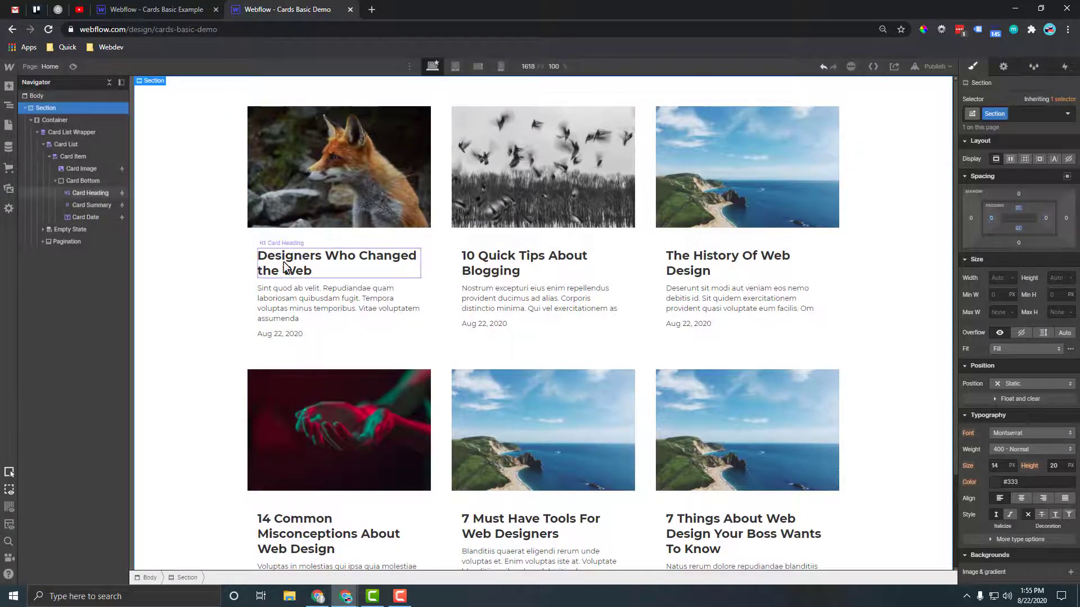
Set the Card Heading's top margin to 0 px.
left_click(285, 266)
left_click(1019, 194)
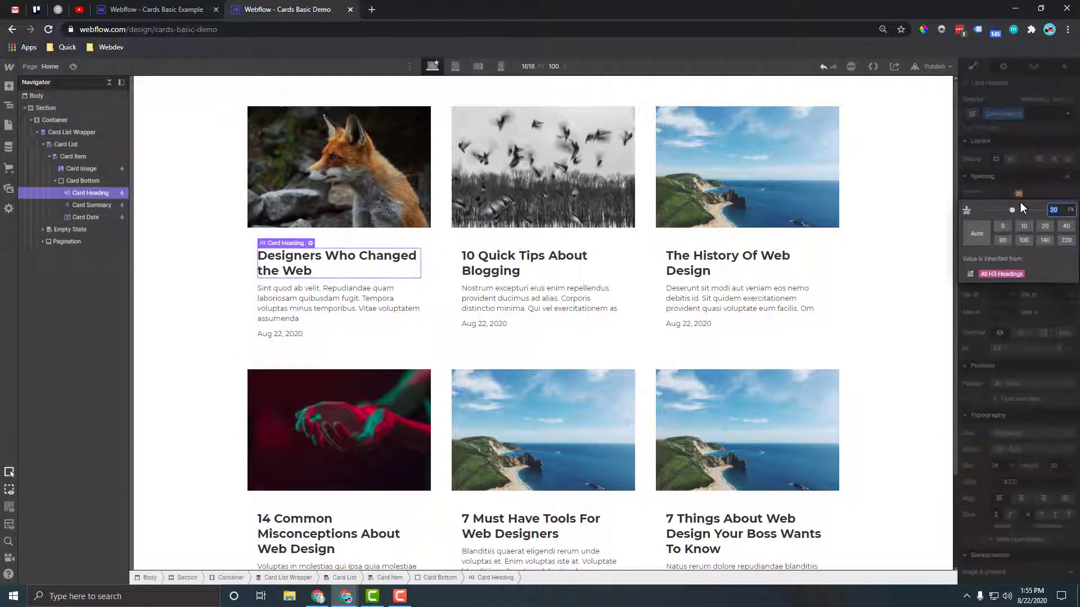
left_click(1003, 226)
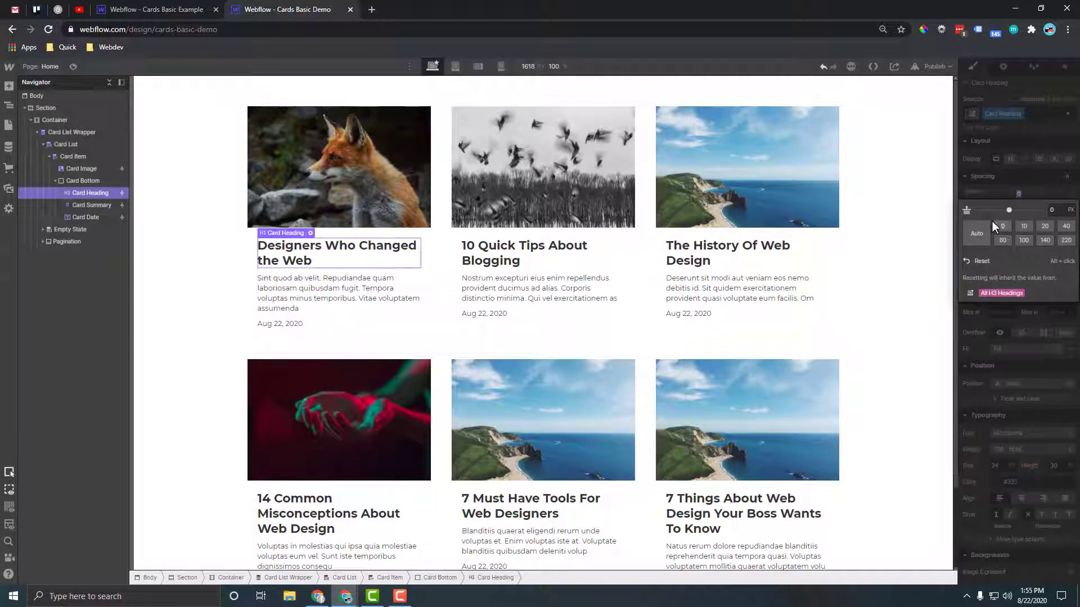
left_click(271, 180)
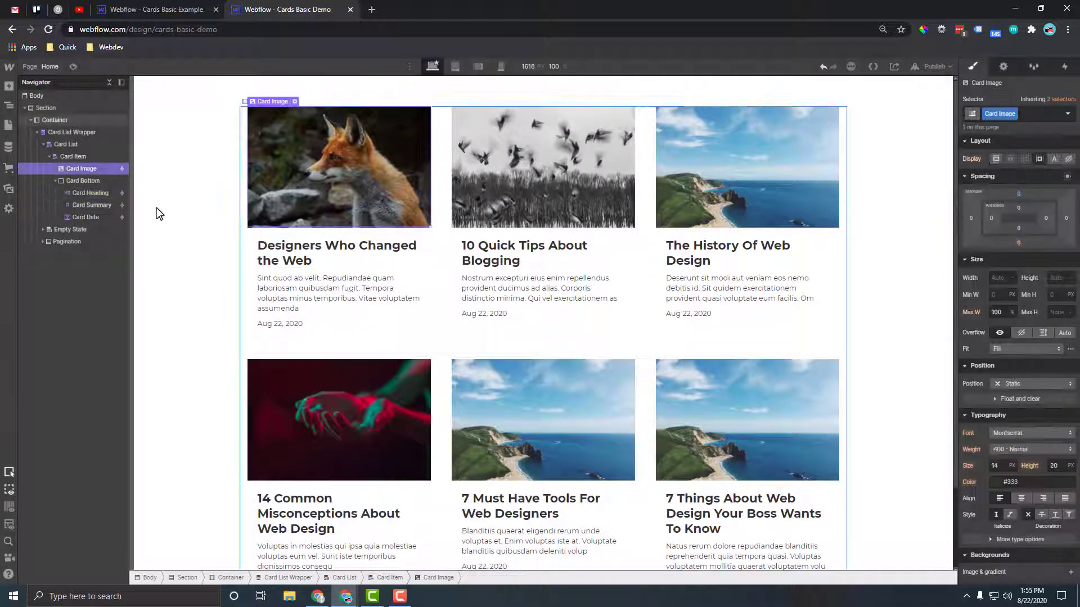
left_click(231, 191)
Add a link block as the first element inside the Card Item and nest the Card Image and Card Bottom in it.
left_click(157, 9)
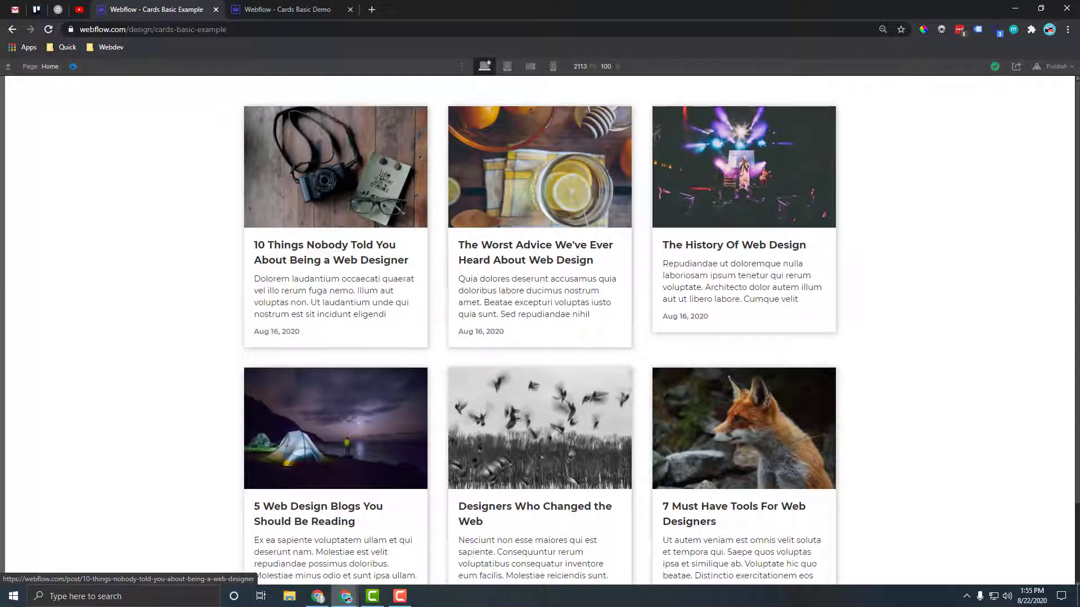
left_click(268, 6)
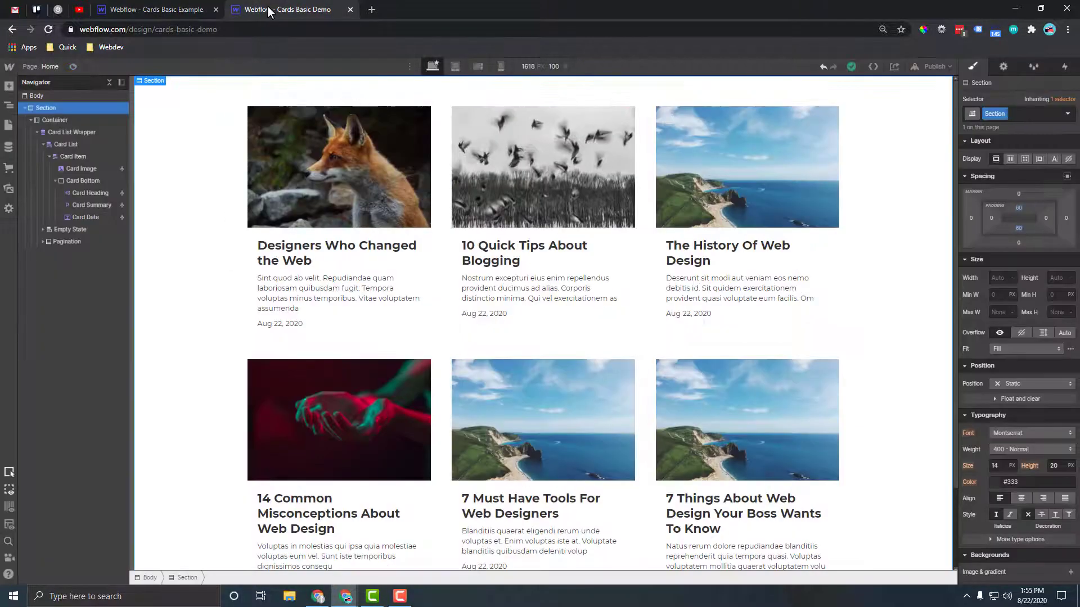
left_click(70, 156)
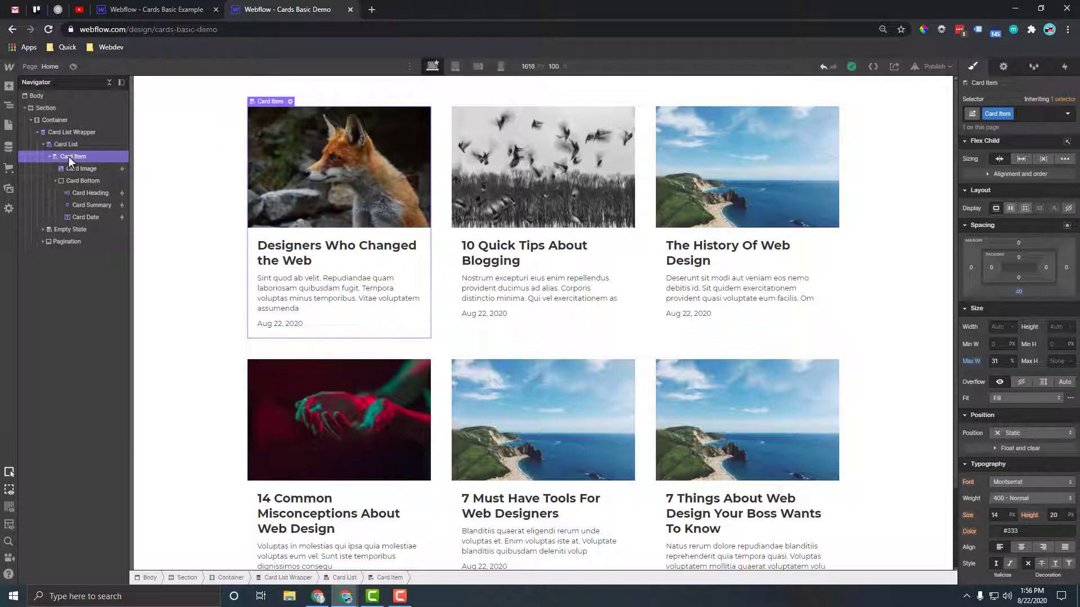
left_click(9, 86)
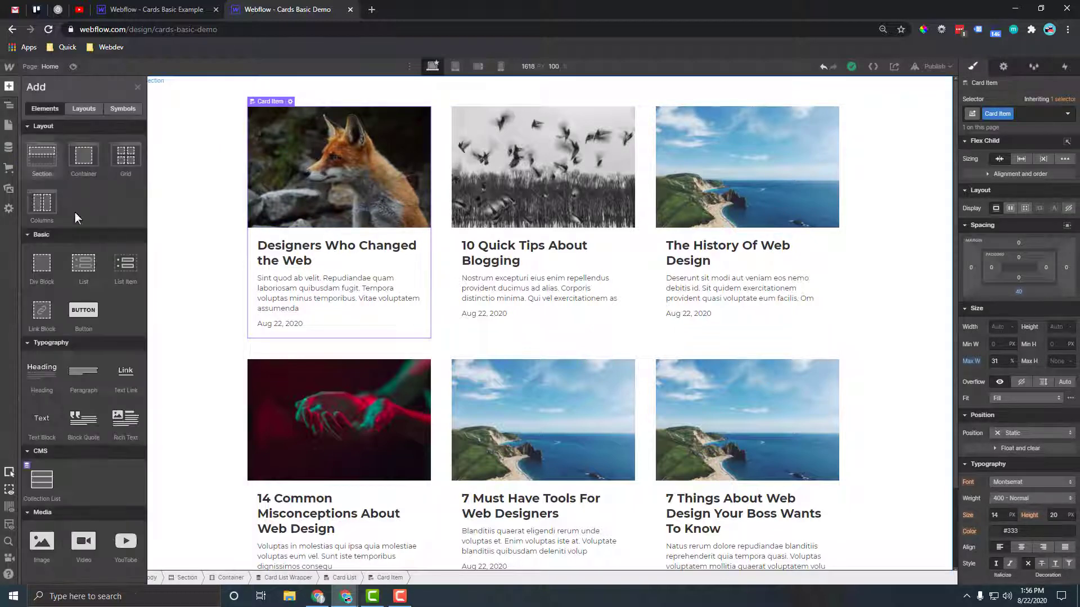
left_click(42, 310)
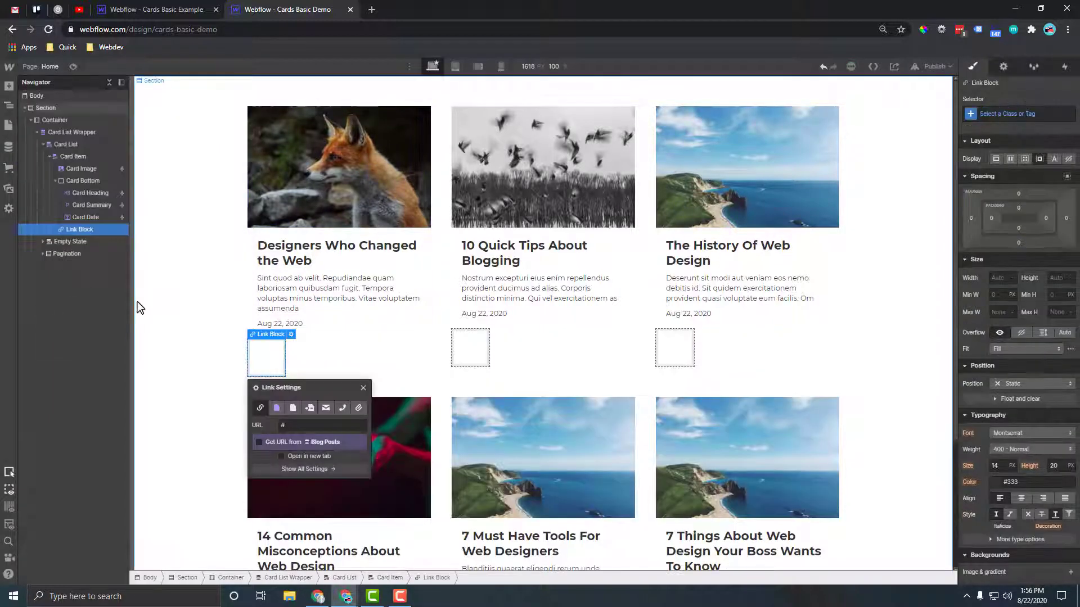
left_click_drag(73, 229, 73, 159)
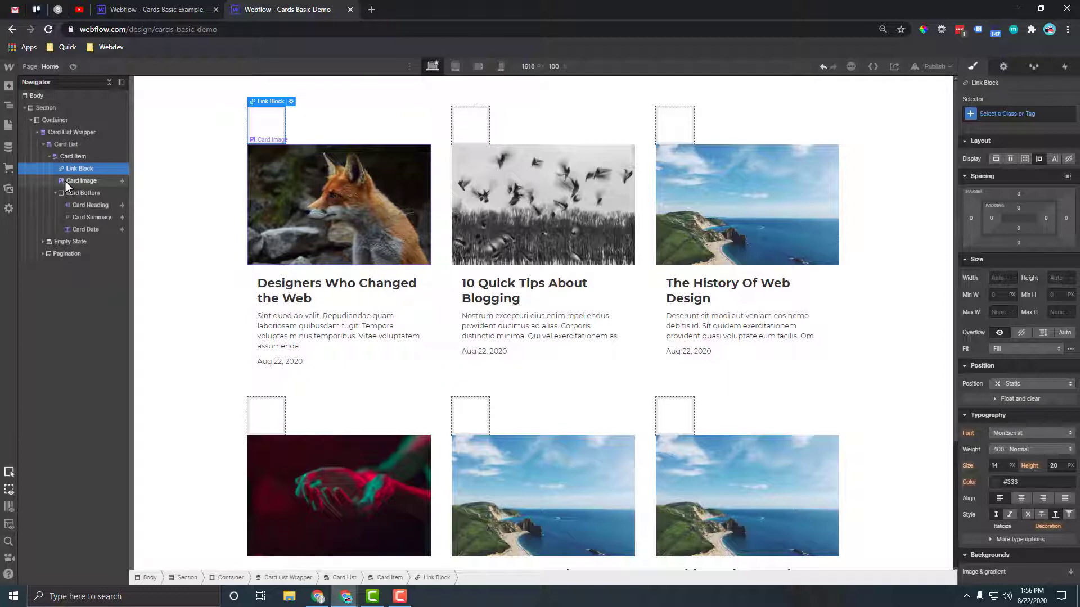
mouse_move(66, 181)
left_mouse_down()
mouse_move(77, 169)
mouse_move(86, 186)
left_mouse_up()
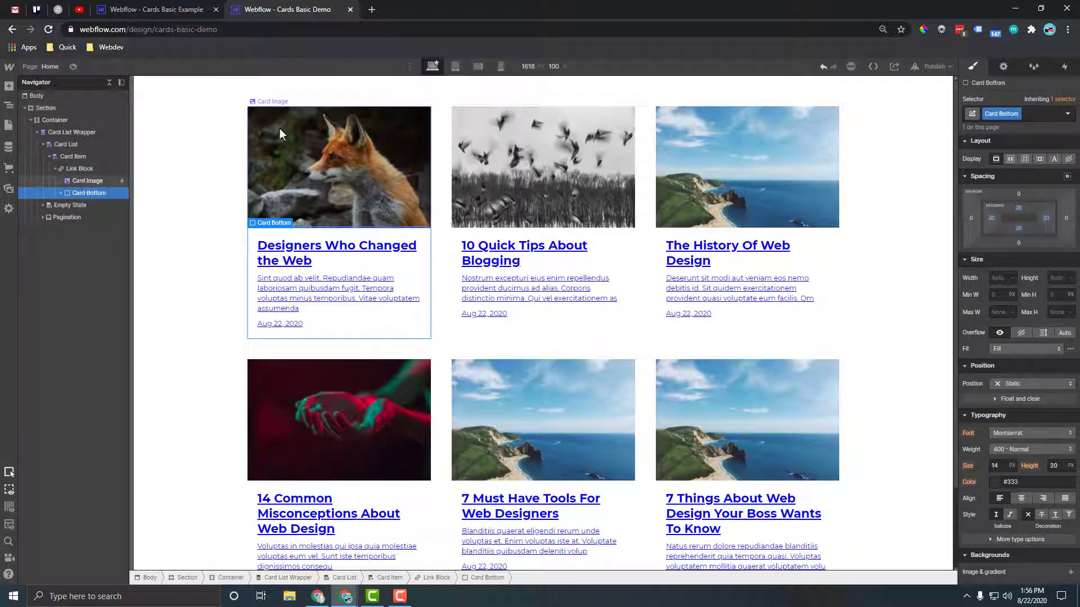
left_click(60, 192)
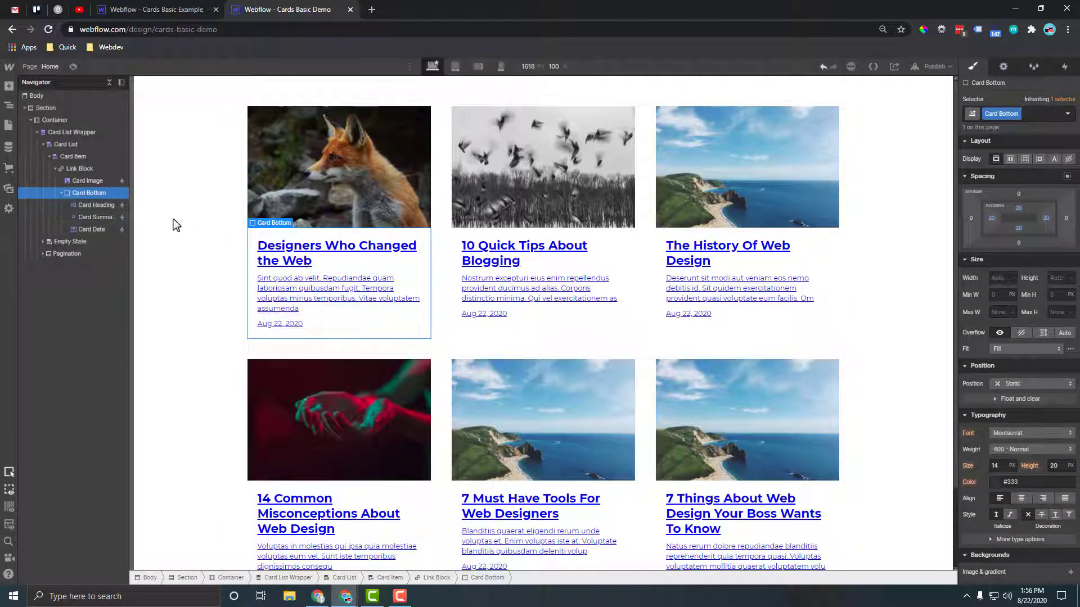
Set the link block's text color to #313131 and remove its underline decoration.
left_click(76, 168)
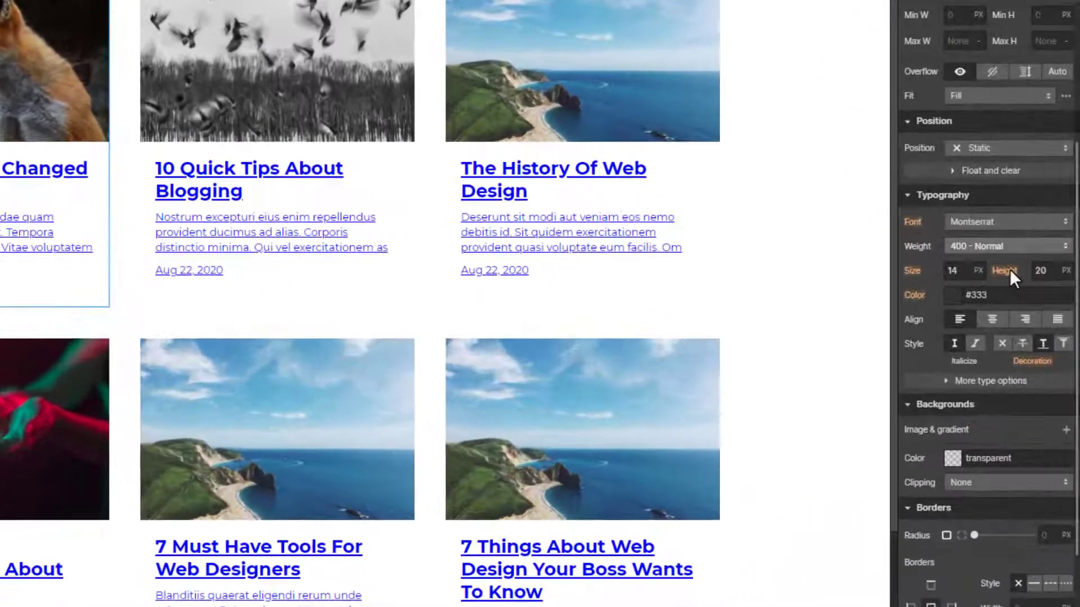
left_click(1020, 482)
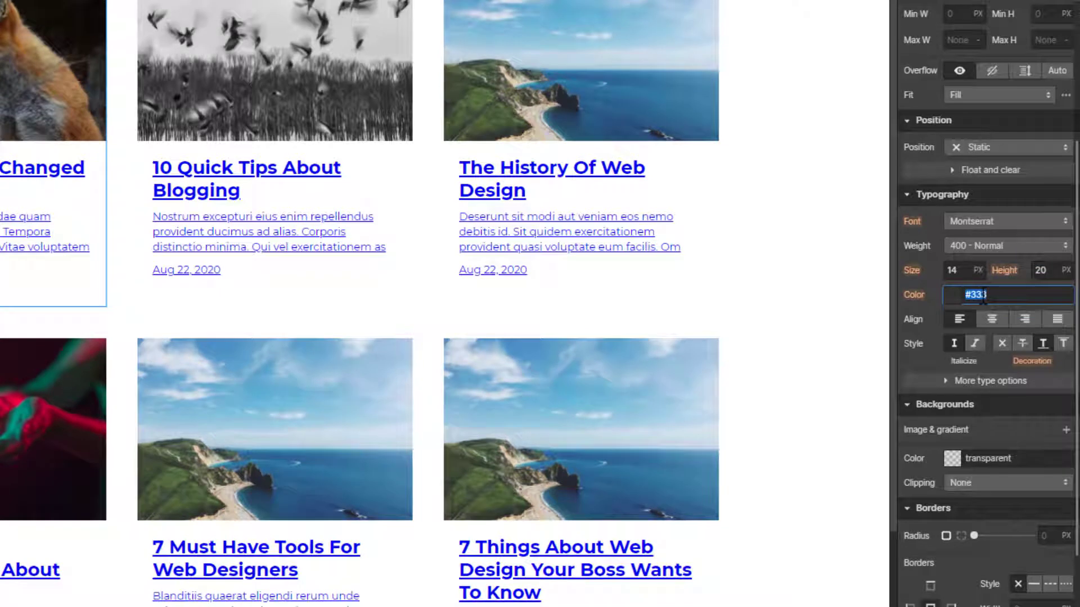
type("3")
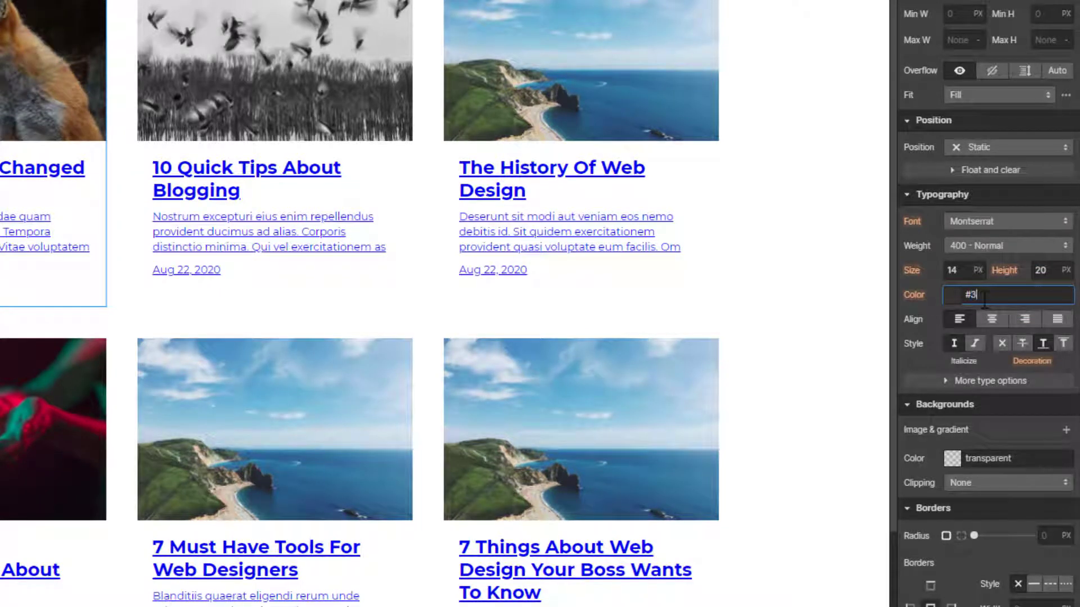
type("13131")
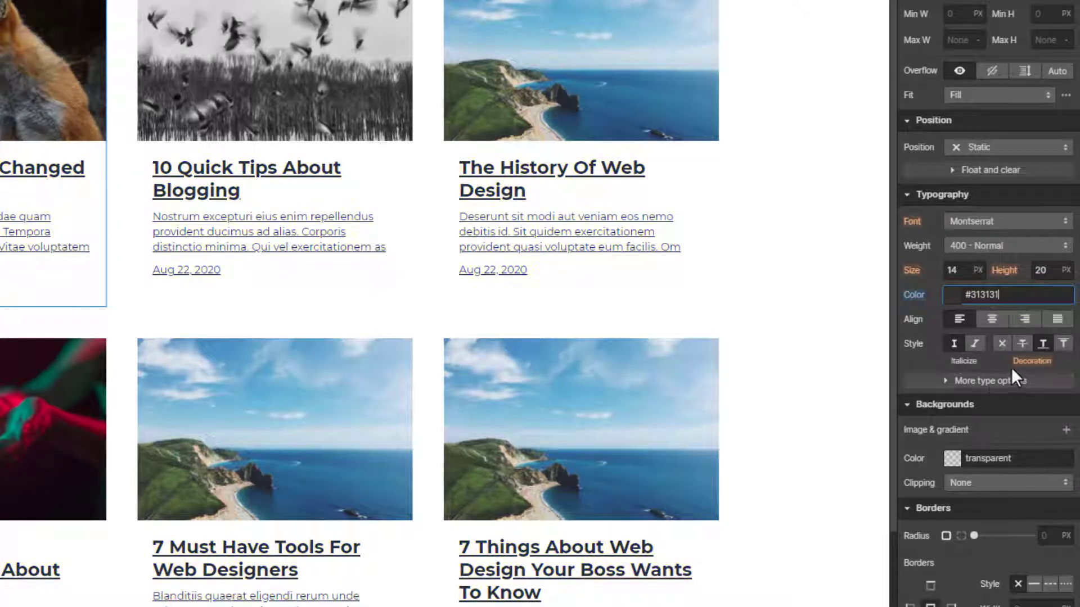
left_click(1004, 344)
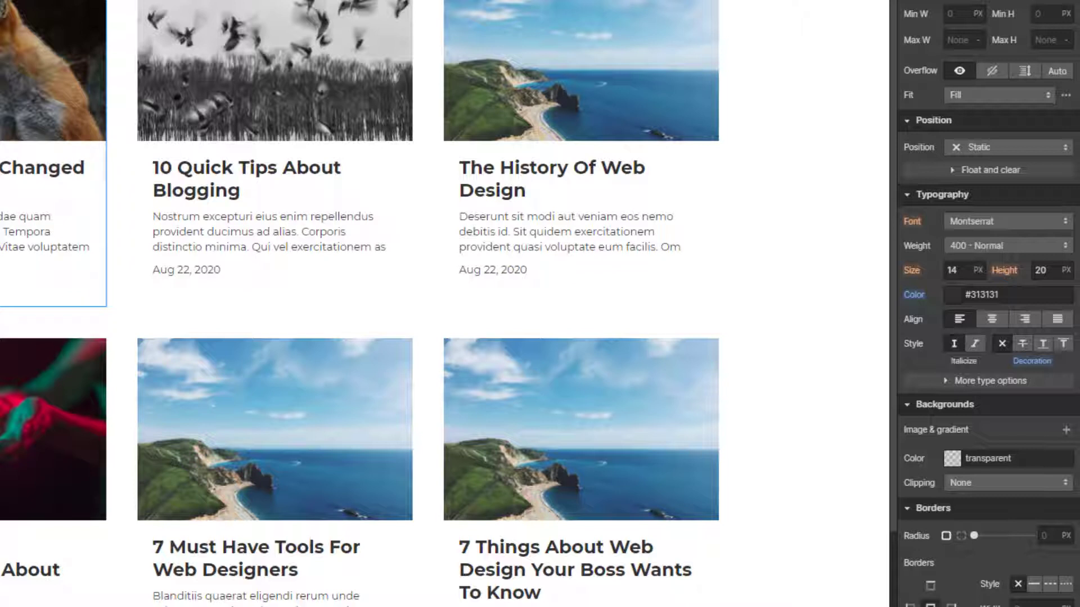
Add an outside box shadow to the link block with 10 px blur and 1 px size.
scroll(974, 214, "down", 5)
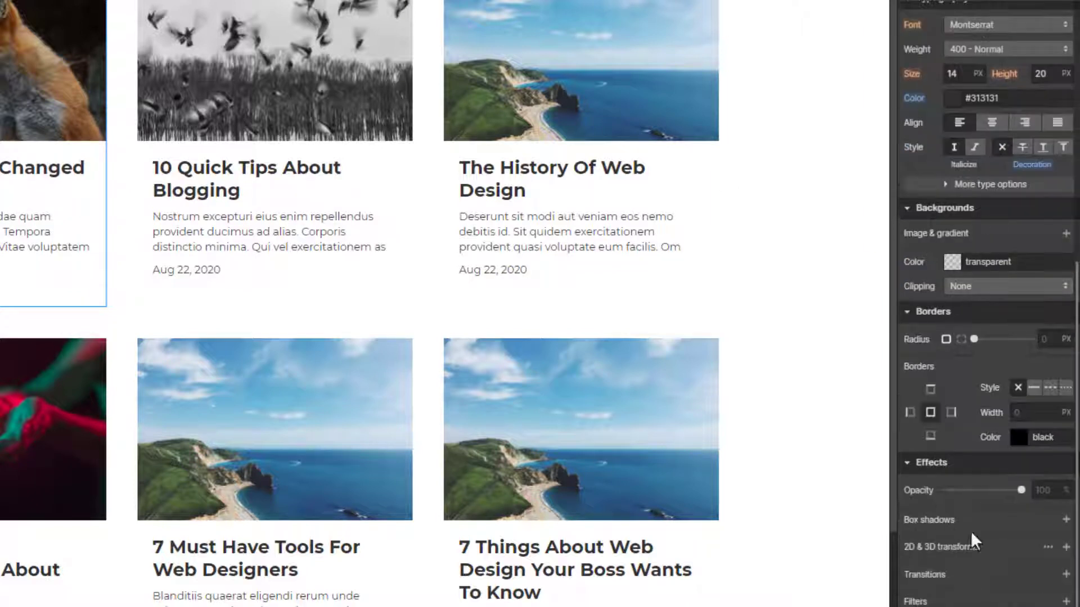
left_click(1065, 519)
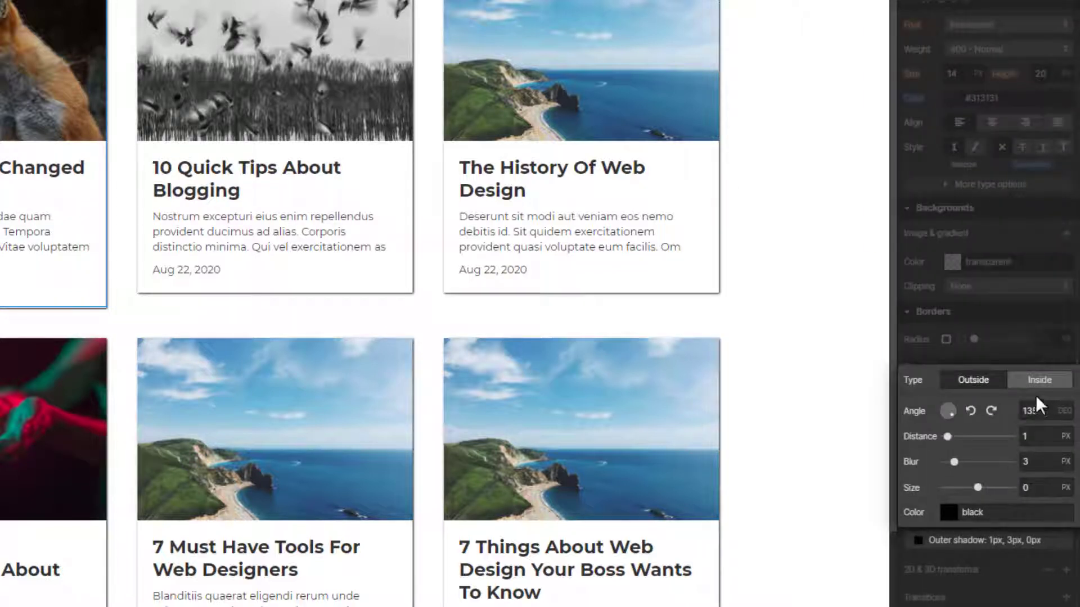
left_click(1038, 453)
type("10")
key("Tab")
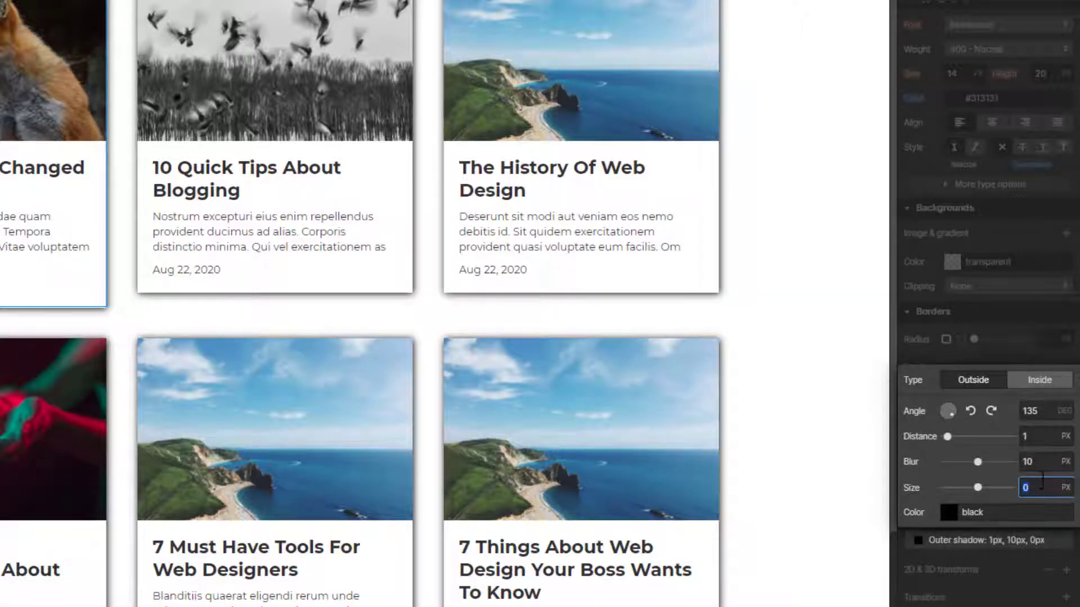
Set the link block's shadow color to #222222 with 30% opacity.
left_click(956, 510)
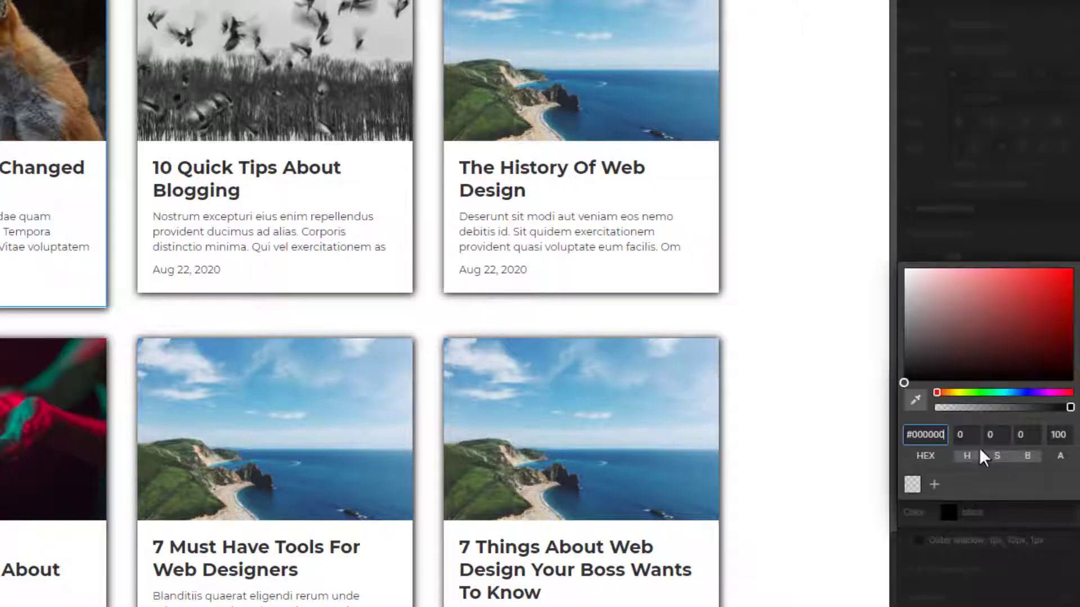
left_click(921, 440)
type("#222")
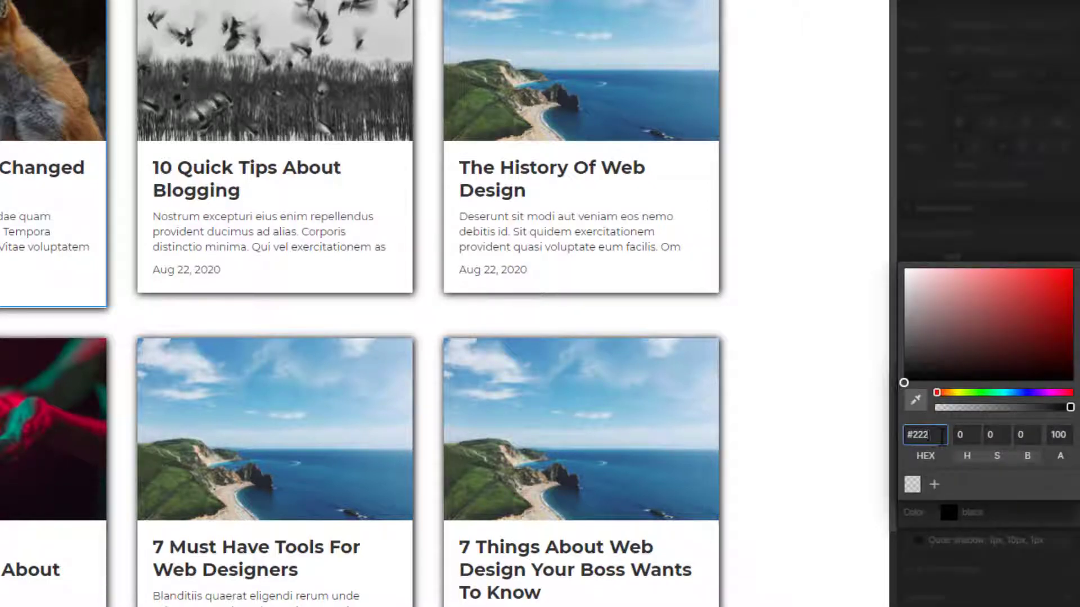
type("222")
double_click(1058, 435)
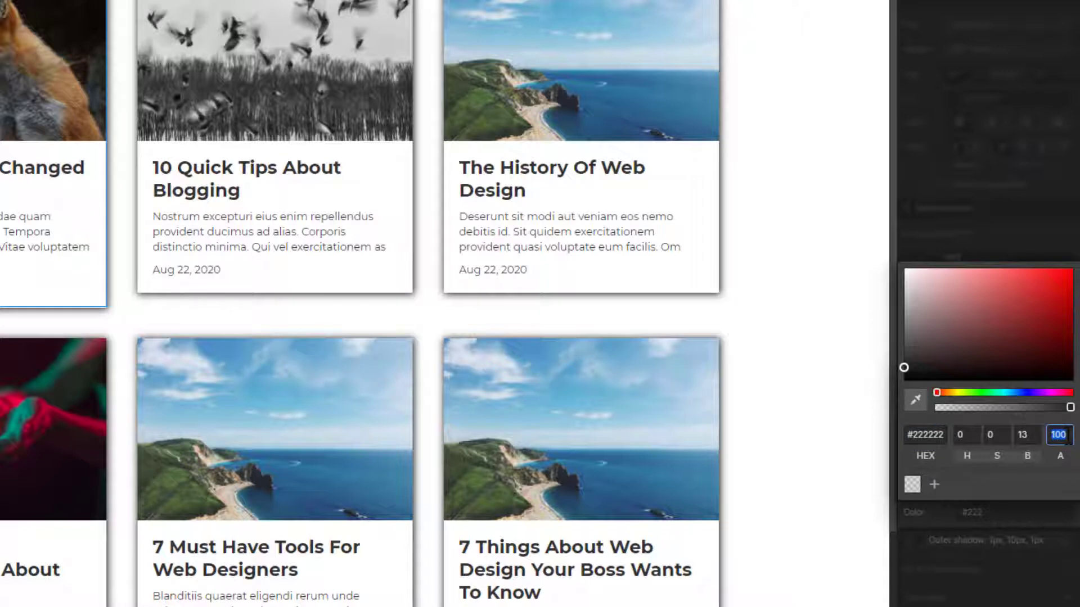
type("30")
key("Return")
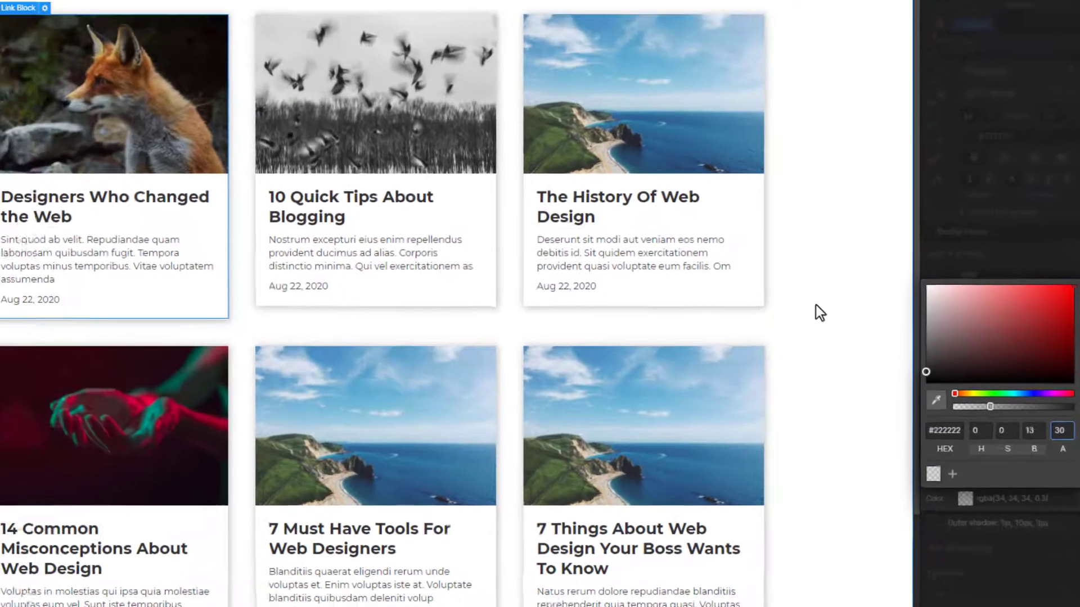
left_click(815, 306)
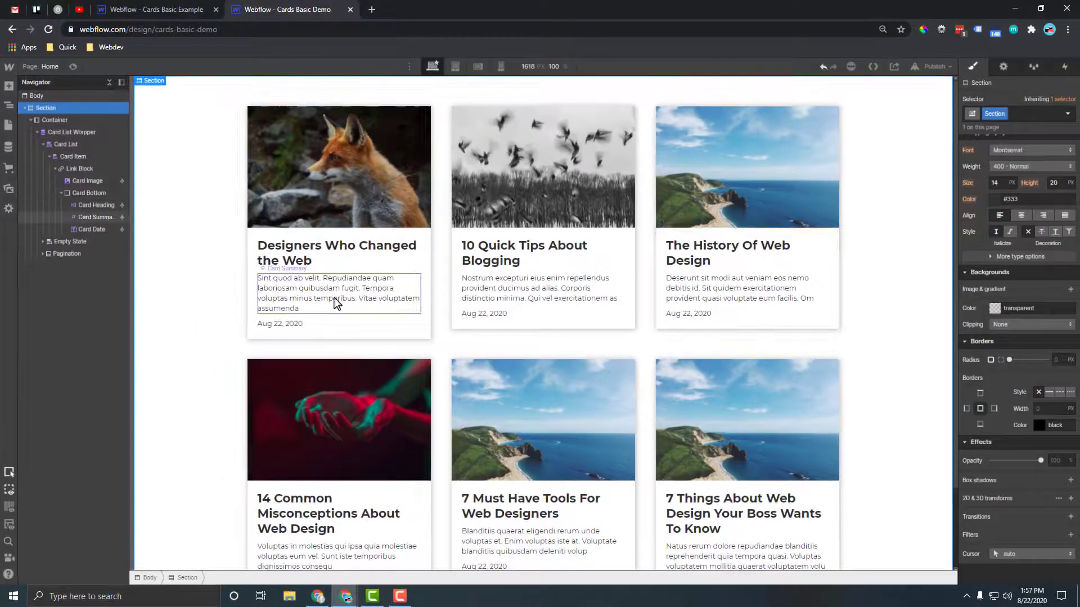
Set the Card Date's font weight to 600 - Semi Bold and its text color to #767676.
left_click(276, 324)
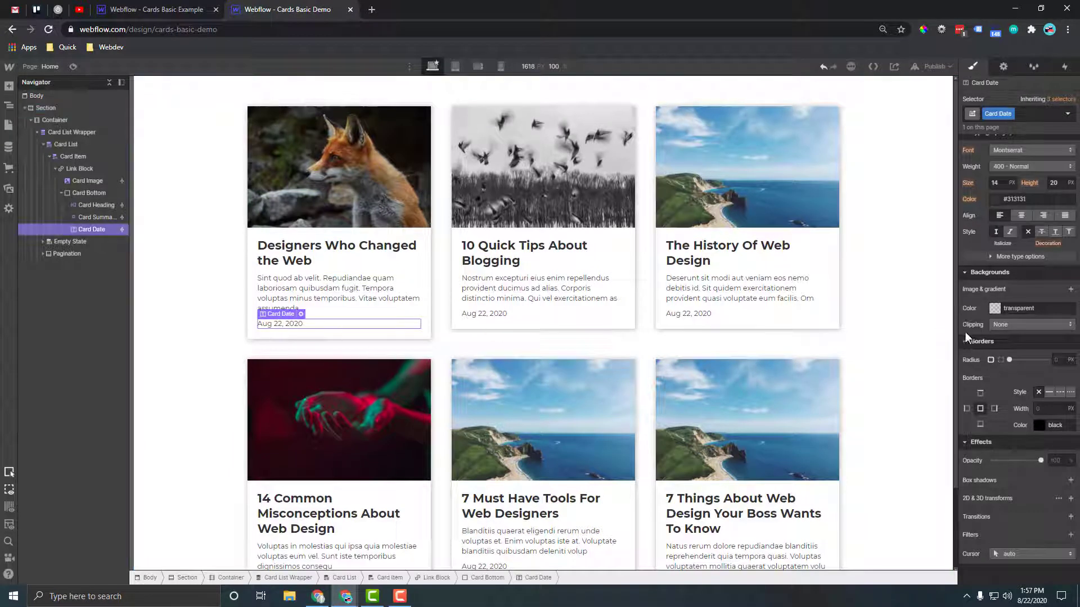
scroll(1055, 325, "up", 2)
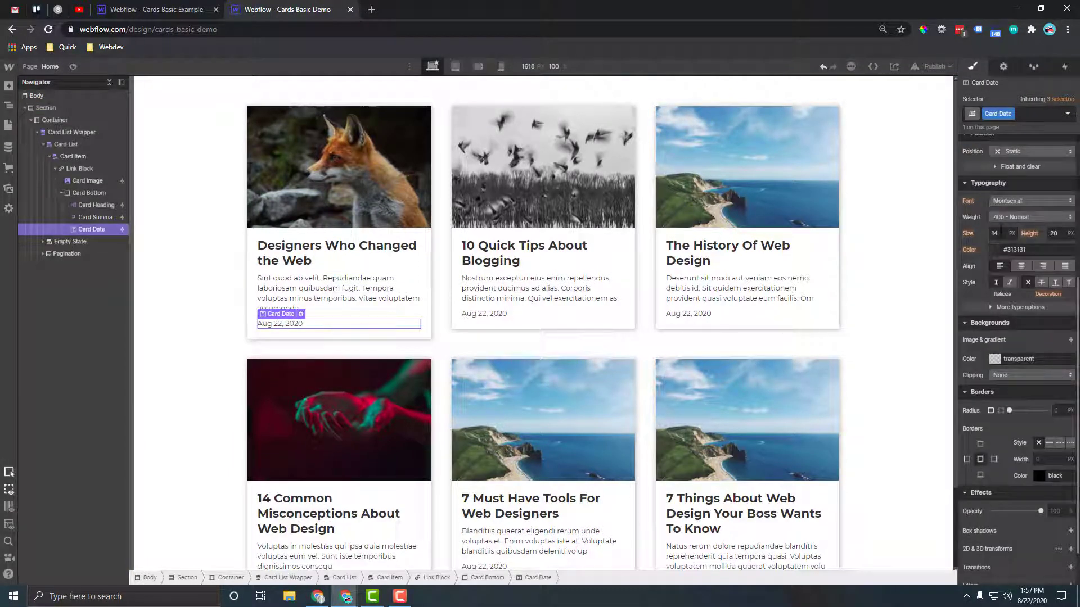
left_click(1007, 216)
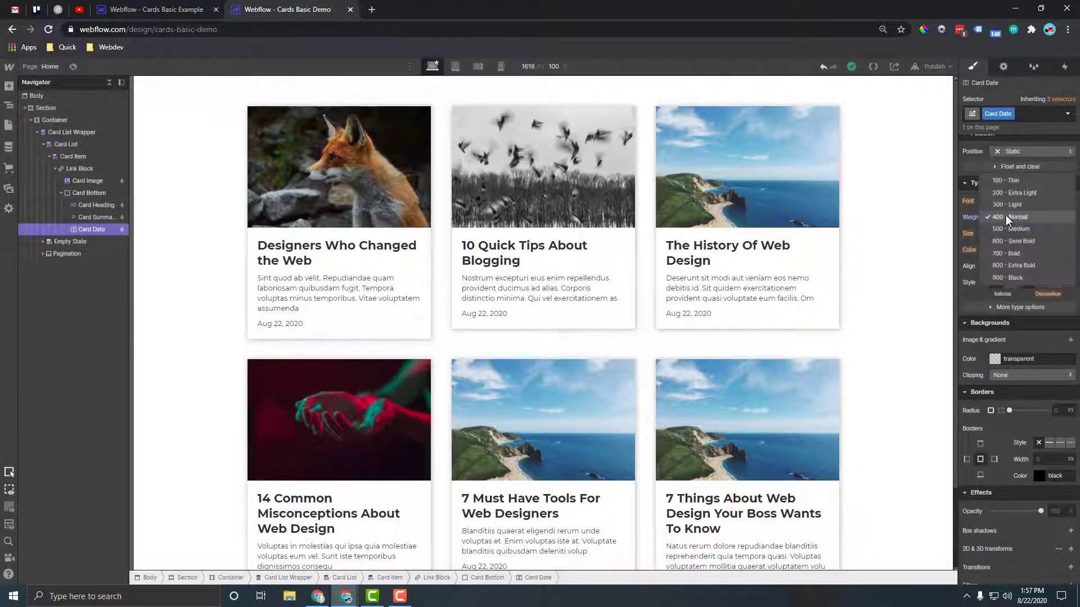
left_click(1004, 240)
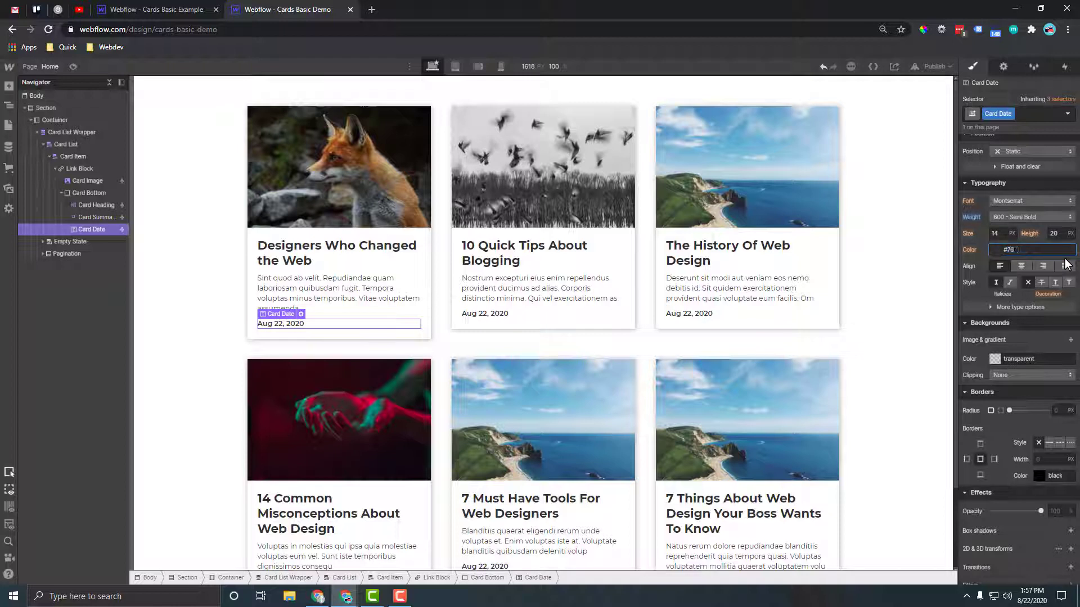
key("Return")
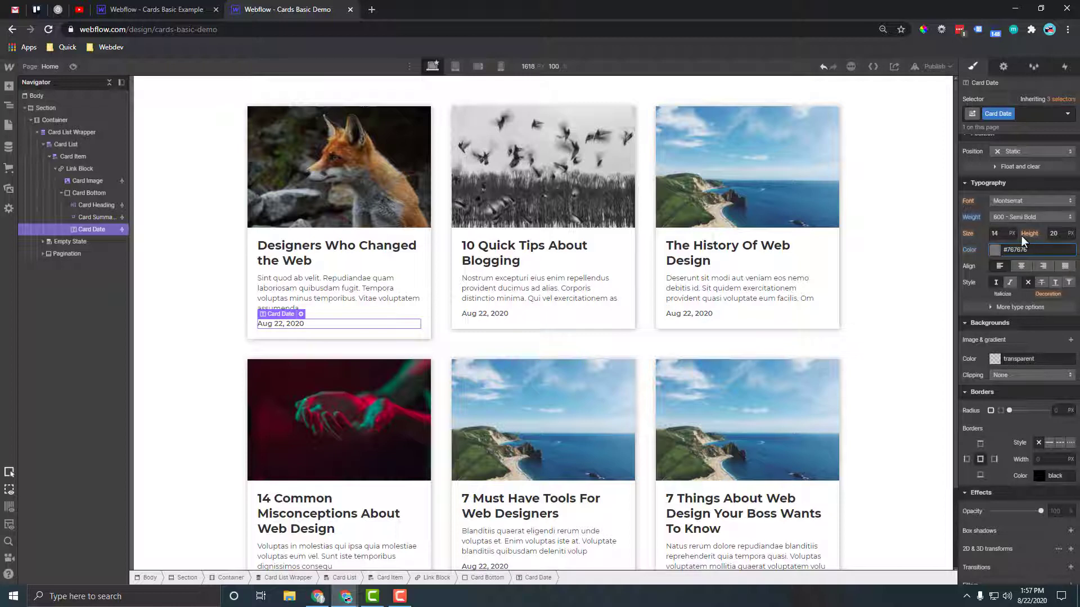
left_click(880, 262)
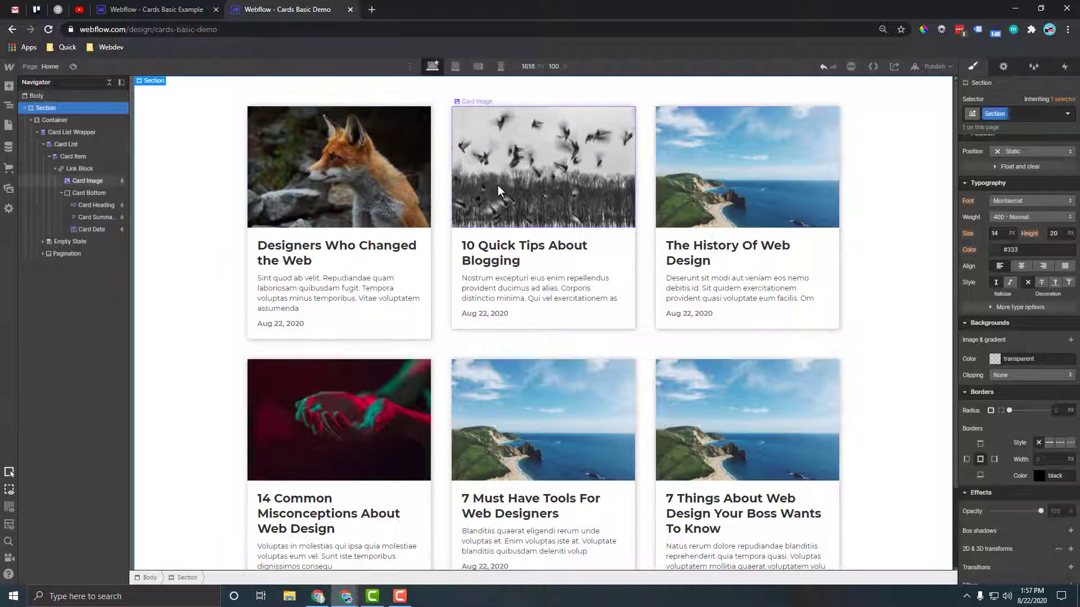
At the tablet breakpoint, set the Card Item's maximum width to 49% for a two-column layout.
left_click(455, 67)
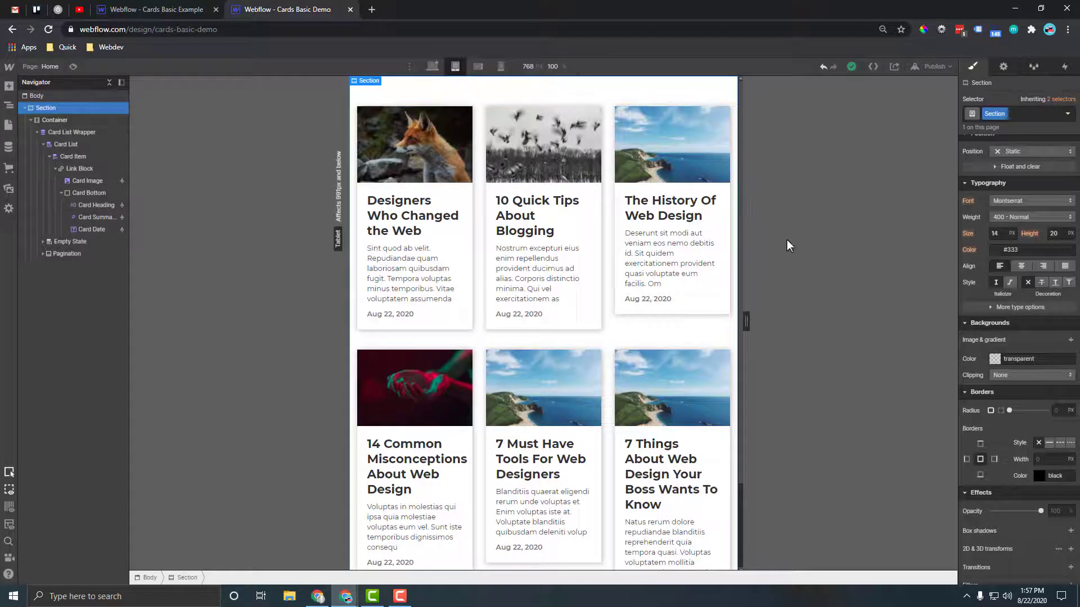
left_click(69, 156)
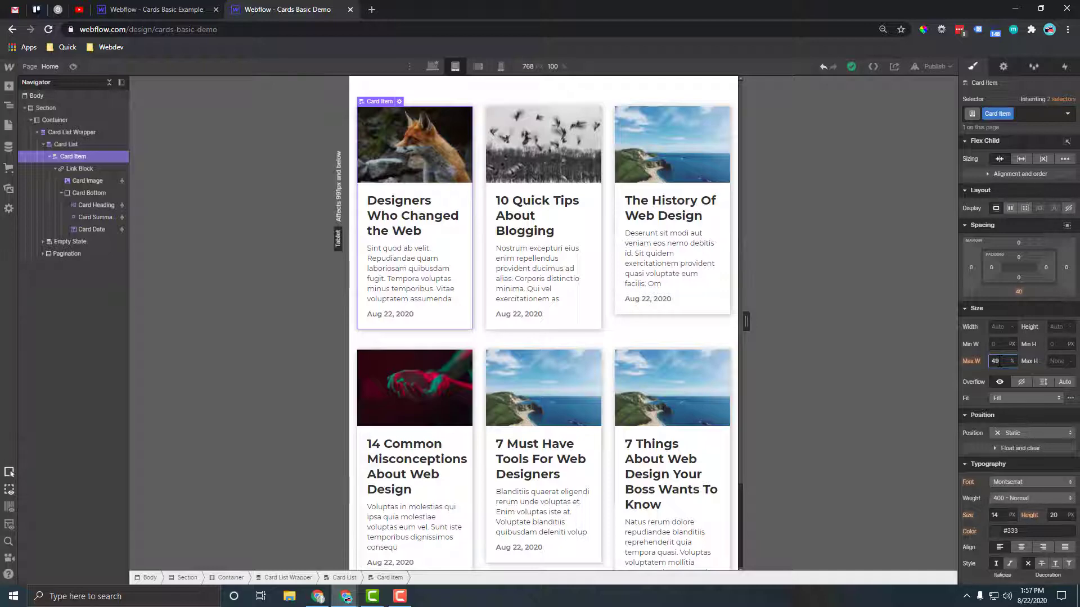
type("49")
key("Return")
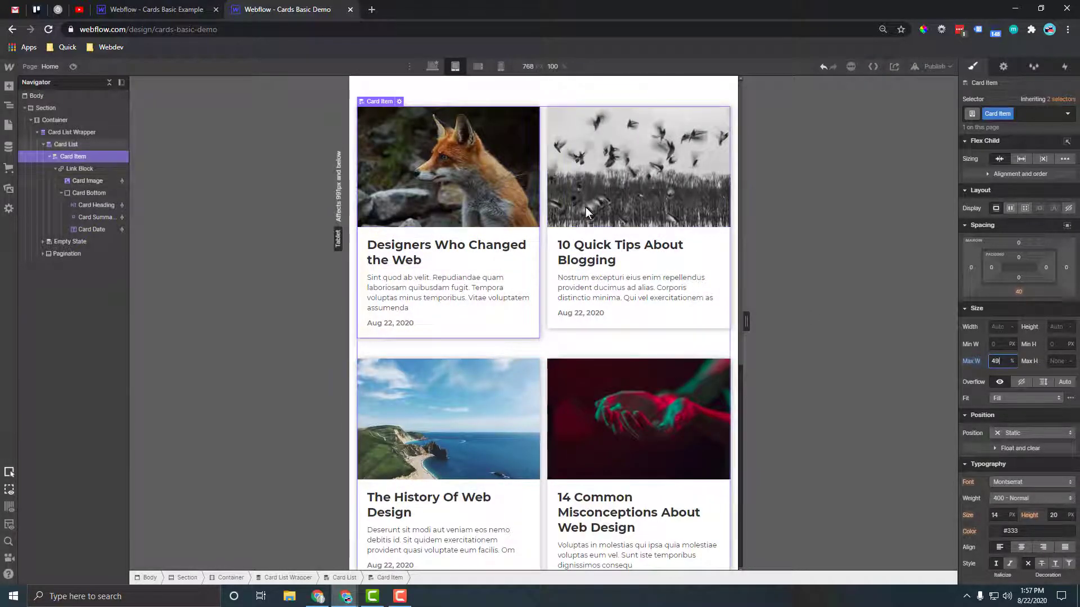
scroll(581, 278, "down", 2)
scroll(582, 278, "up", 2)
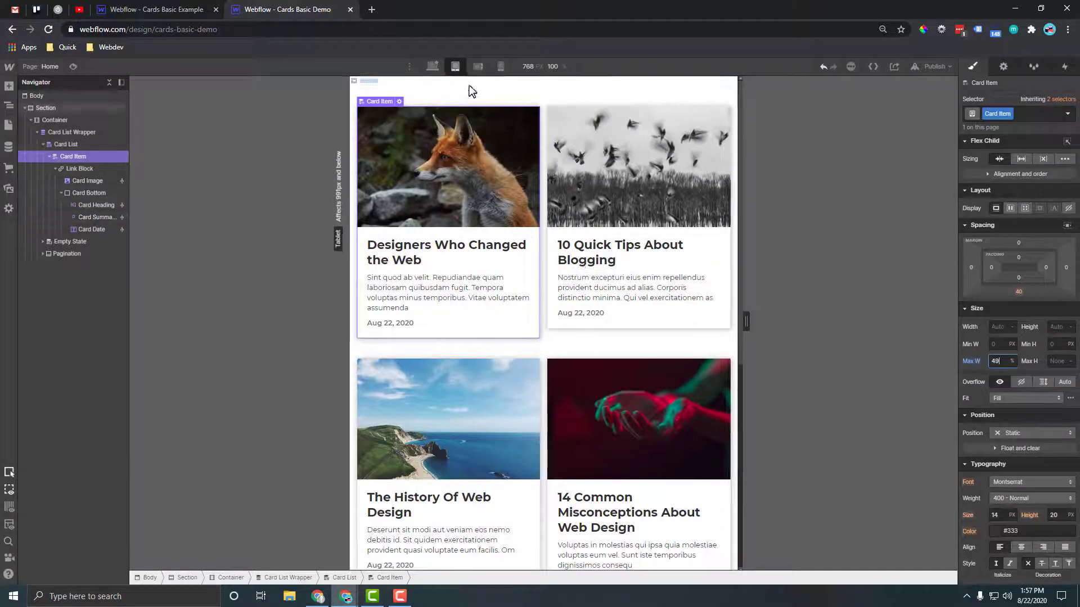
At the mobile portrait breakpoint, set the Card Item's maximum width to 100% for a single-column layout.
left_click(472, 68)
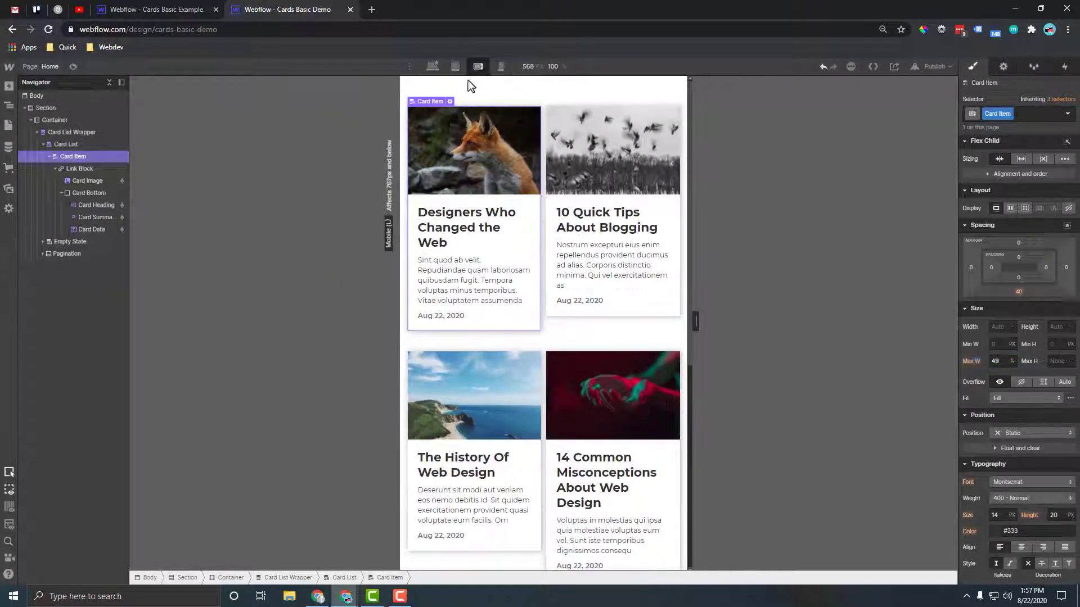
scroll(531, 254, "down", 5)
scroll(531, 248, "up", 7)
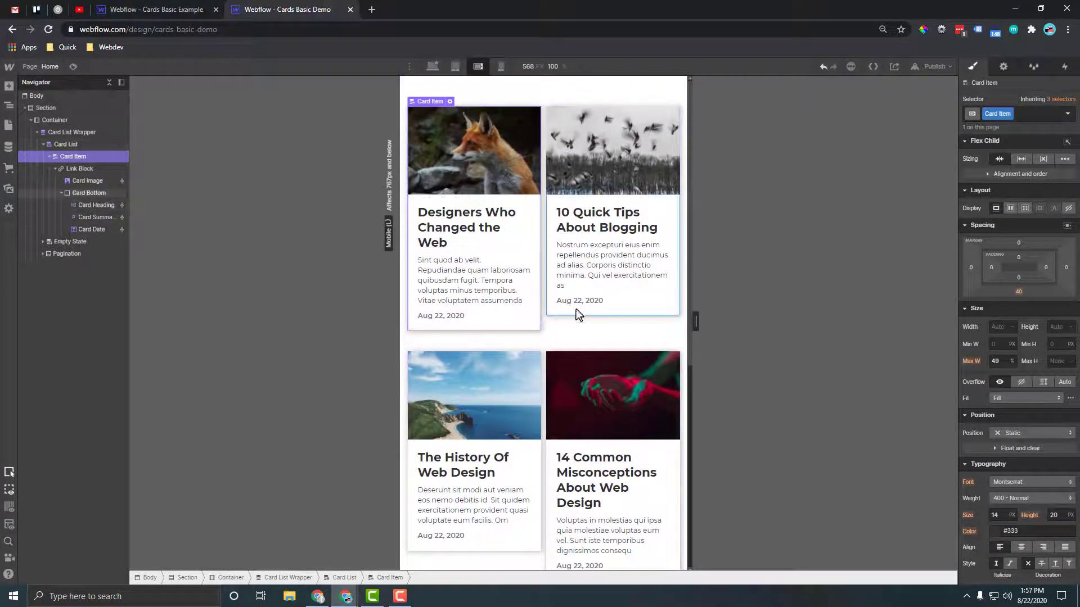
left_click(500, 67)
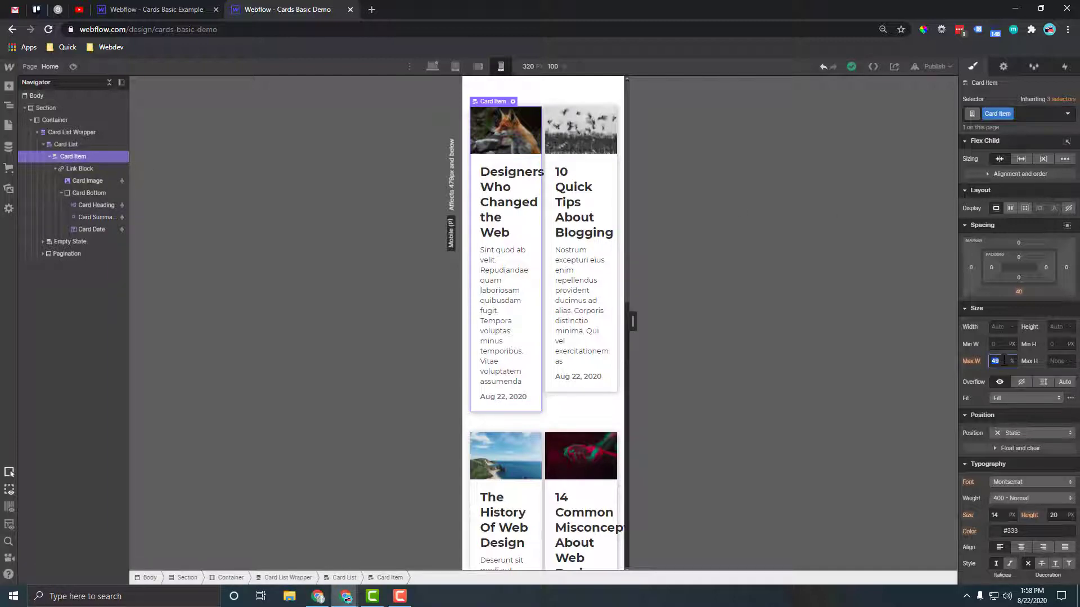
type("00")
scroll(539, 273, "down", 8)
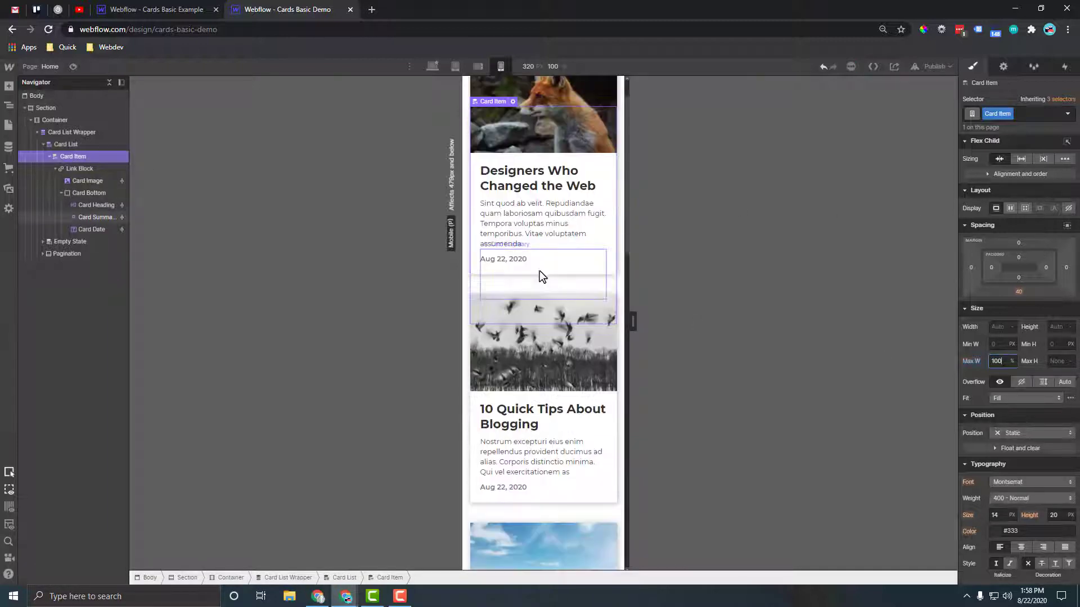
scroll(539, 275, "down", 8)
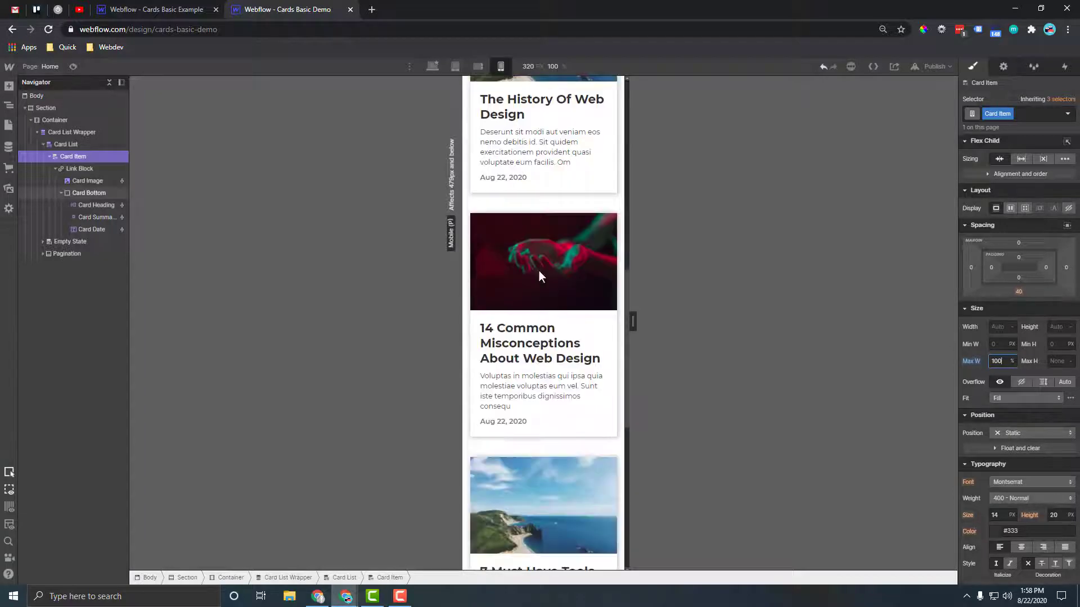
scroll(539, 275, "up", 9)
scroll(539, 275, "up", 7)
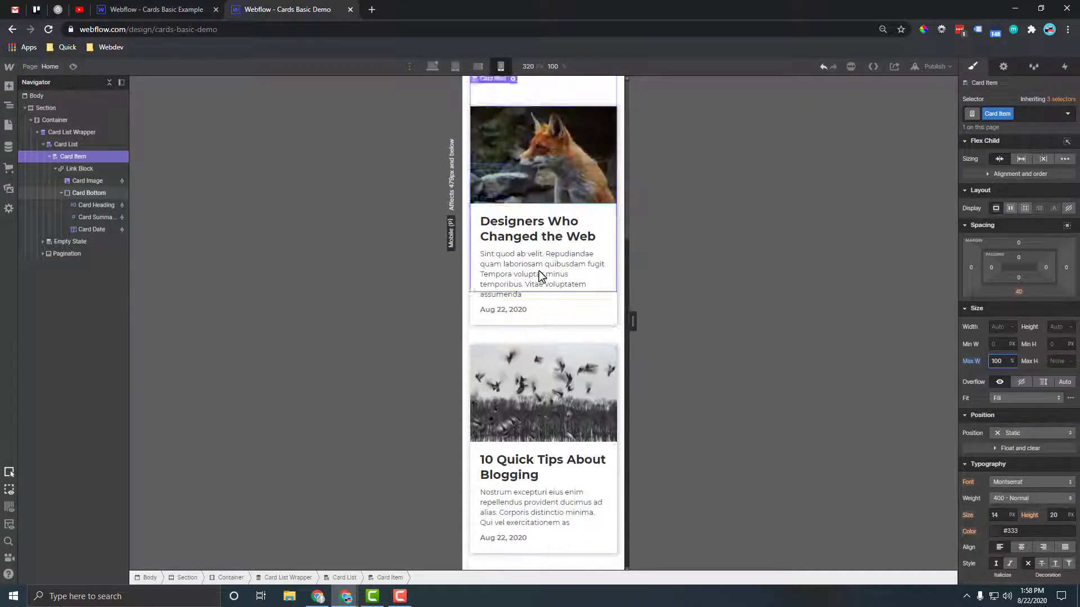
Set the Card Item's bottom margin to 15 px at the mobile portrait breakpoint.
left_click(1019, 291)
type("15")
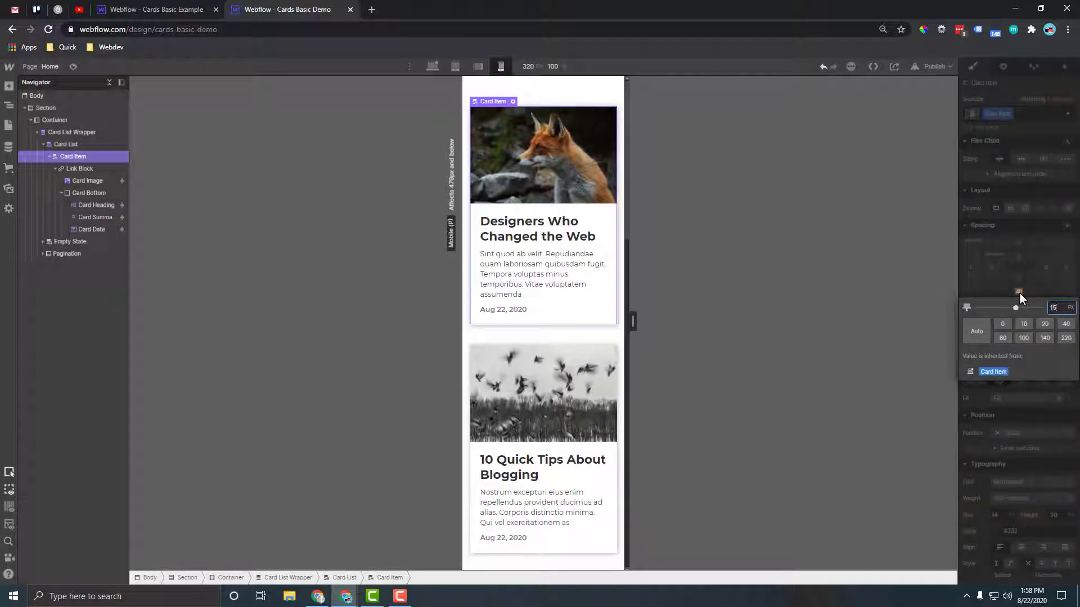
key("Return")
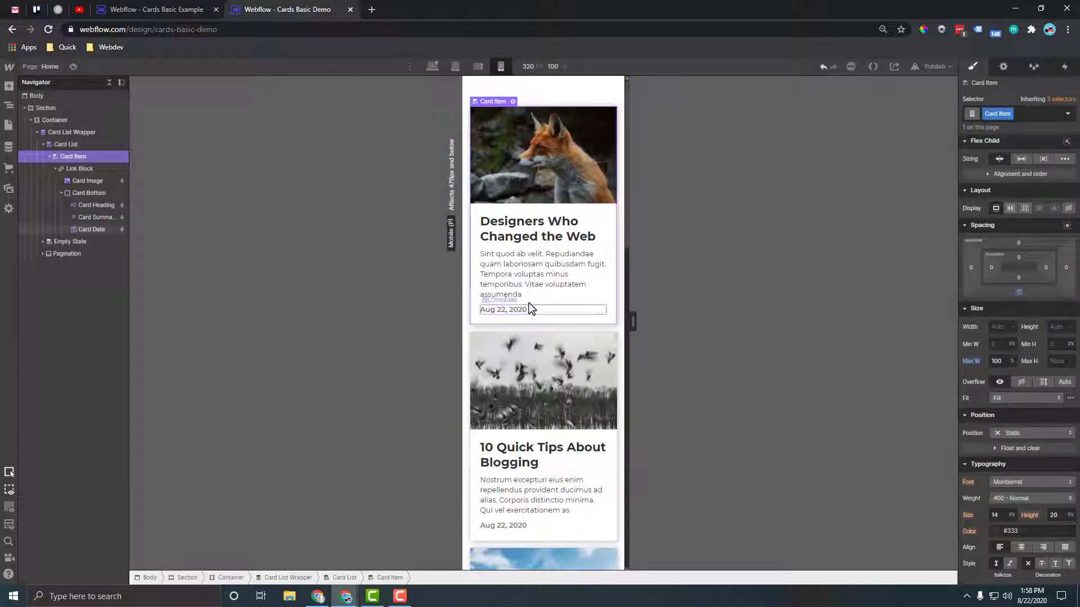
At the mobile portrait breakpoint, set the Card Heading's font size to 20 px and its line height to 1.3.
left_click(518, 235)
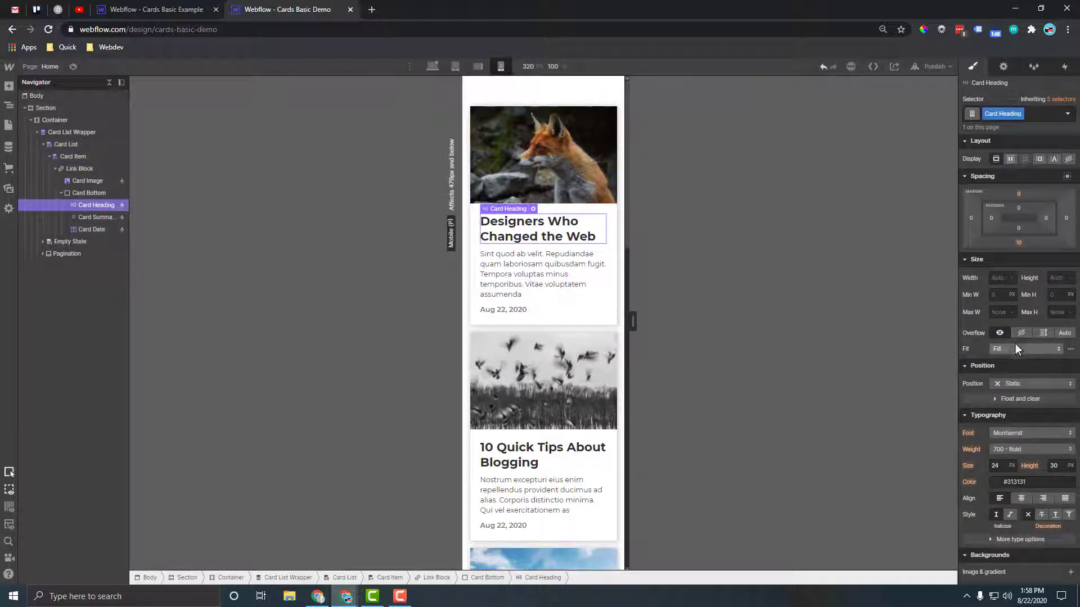
scroll(1006, 371, "down", 1)
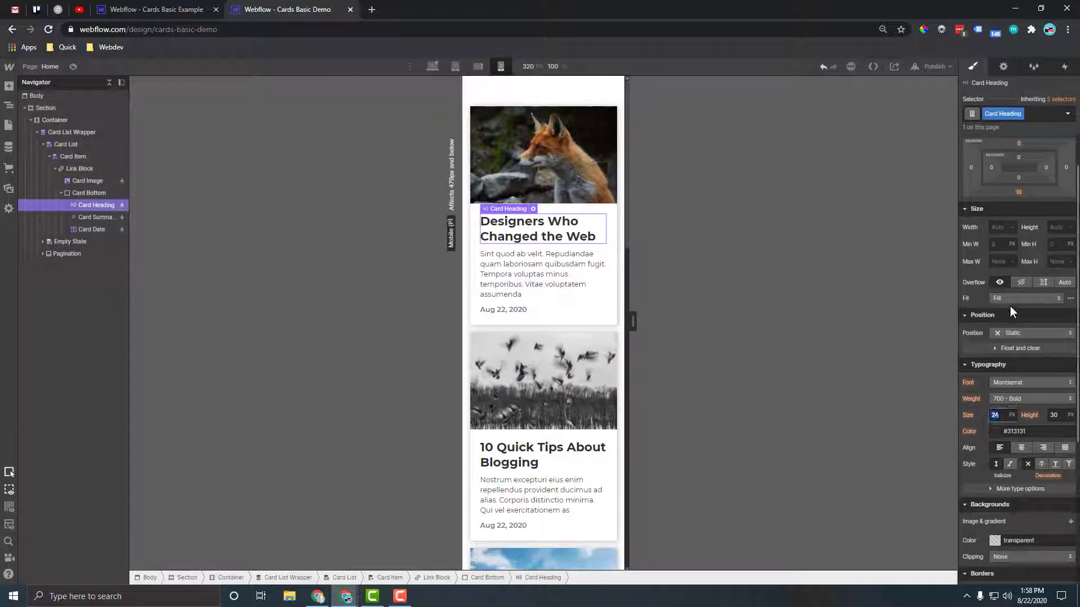
key("Down")
key("Down")
key("Down")
key("Down")
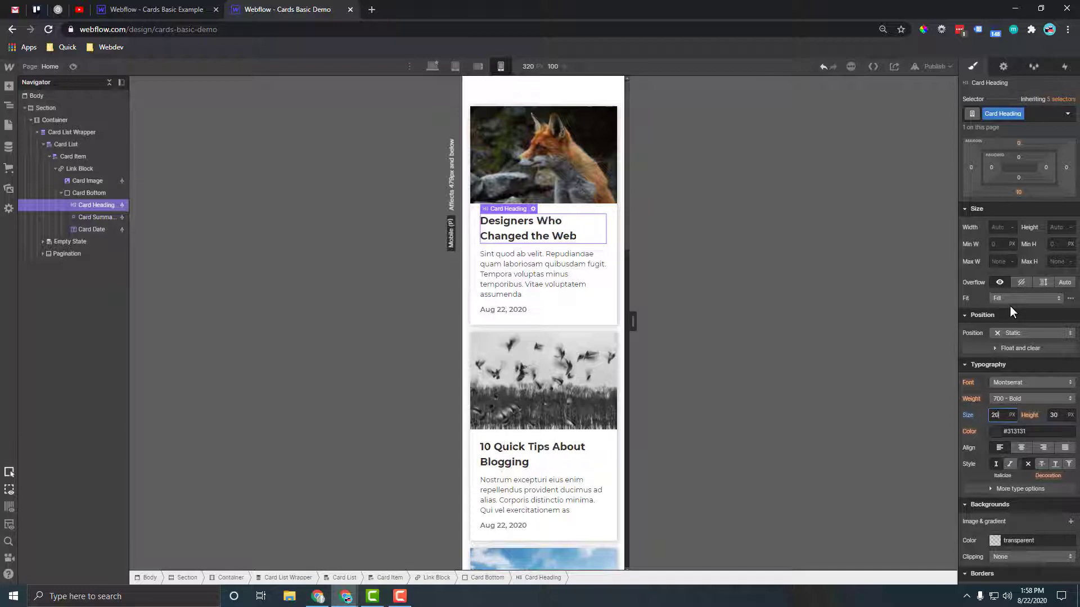
key("Tab")
type("1.3")
key("Return")
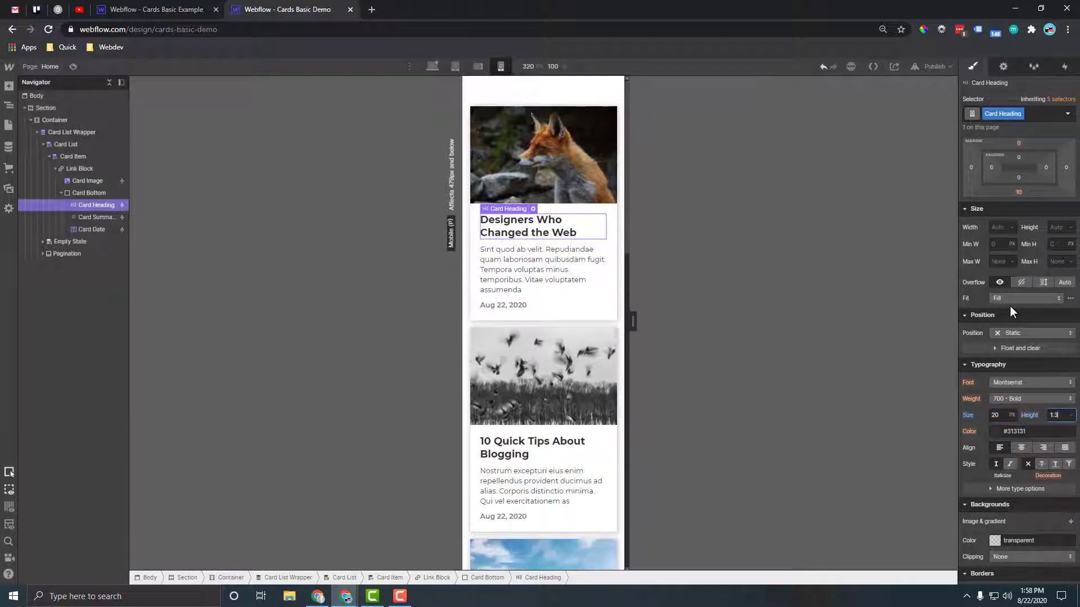
Set the Card Item's bottom margin to 20 px at the mobile portrait breakpoint.
left_click(617, 309)
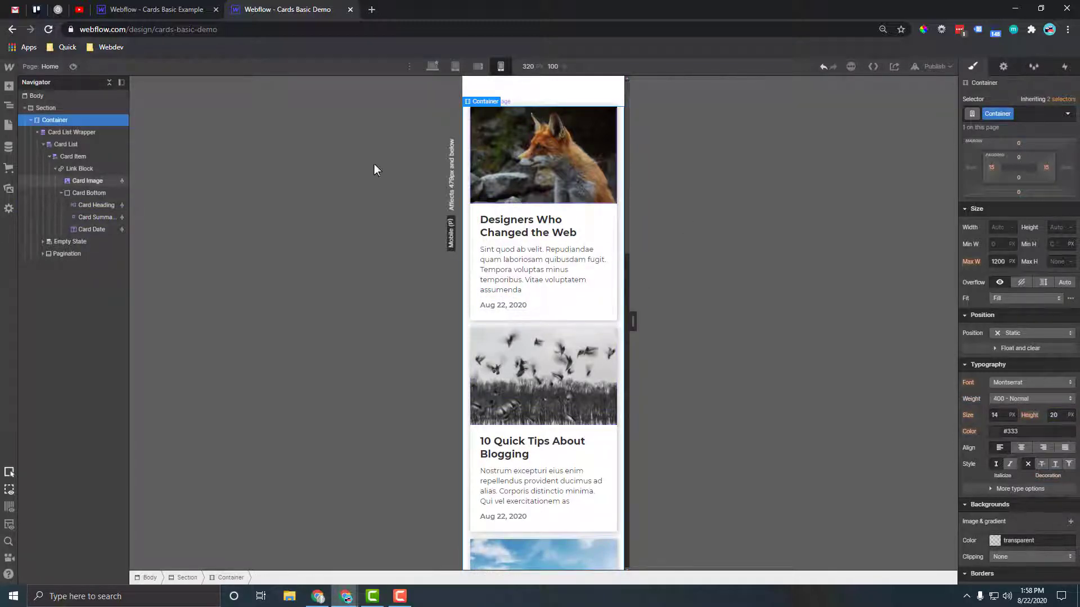
left_click(73, 167)
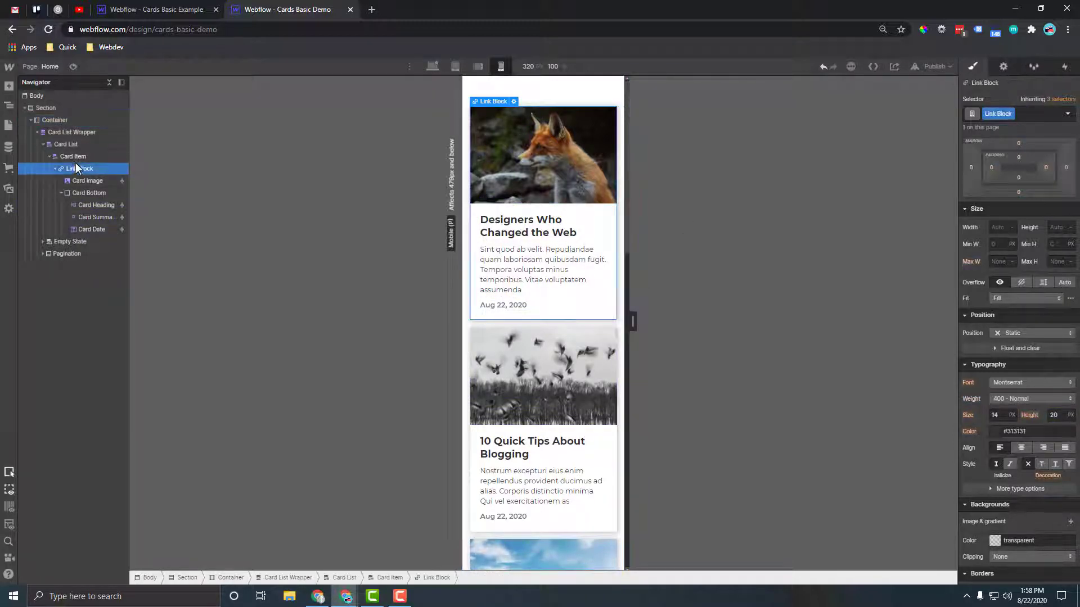
left_click(76, 158)
left_click(1018, 242)
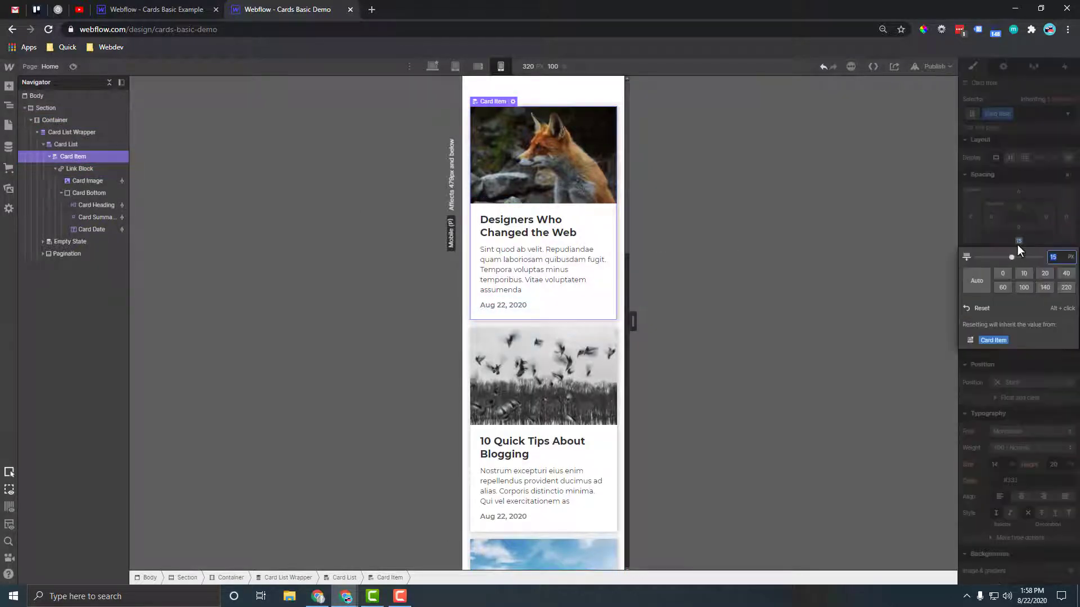
type("20")
key("Return")
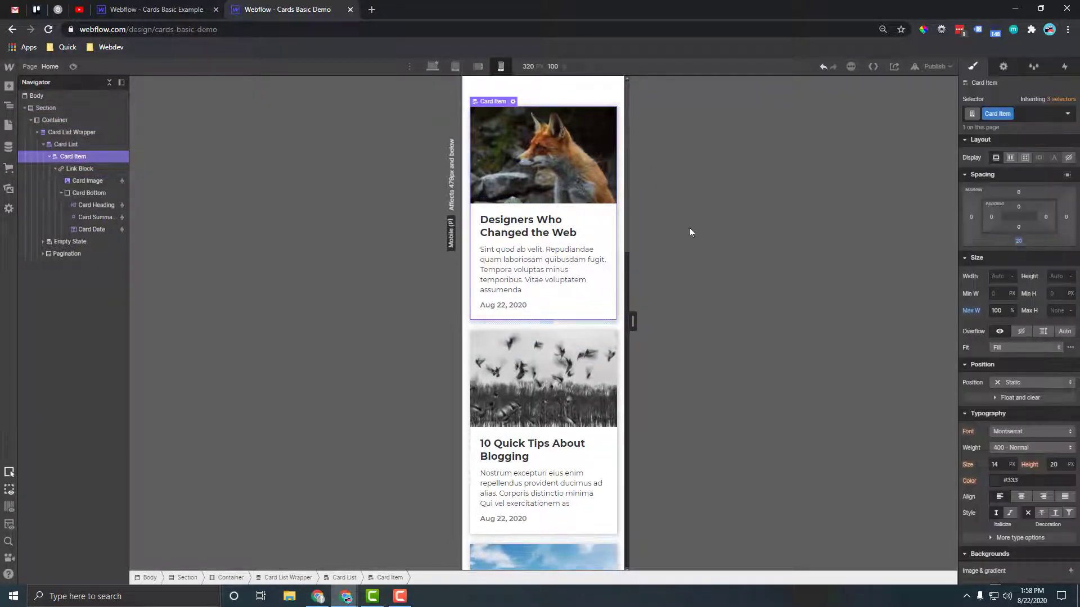
scroll(539, 329, "down", 7)
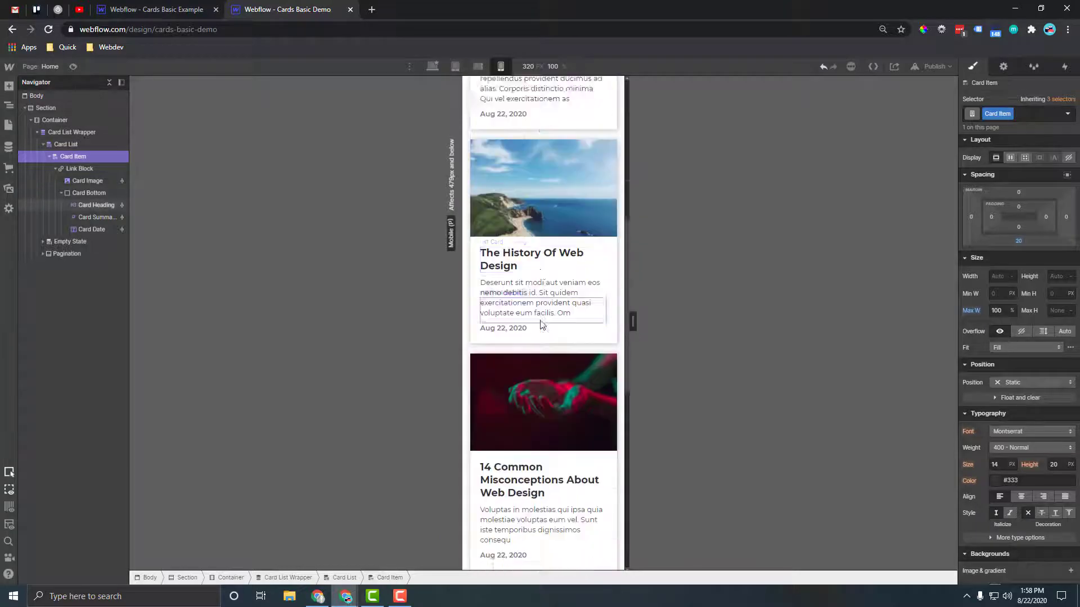
scroll(540, 319, "down", 2)
scroll(540, 319, "up", 9)
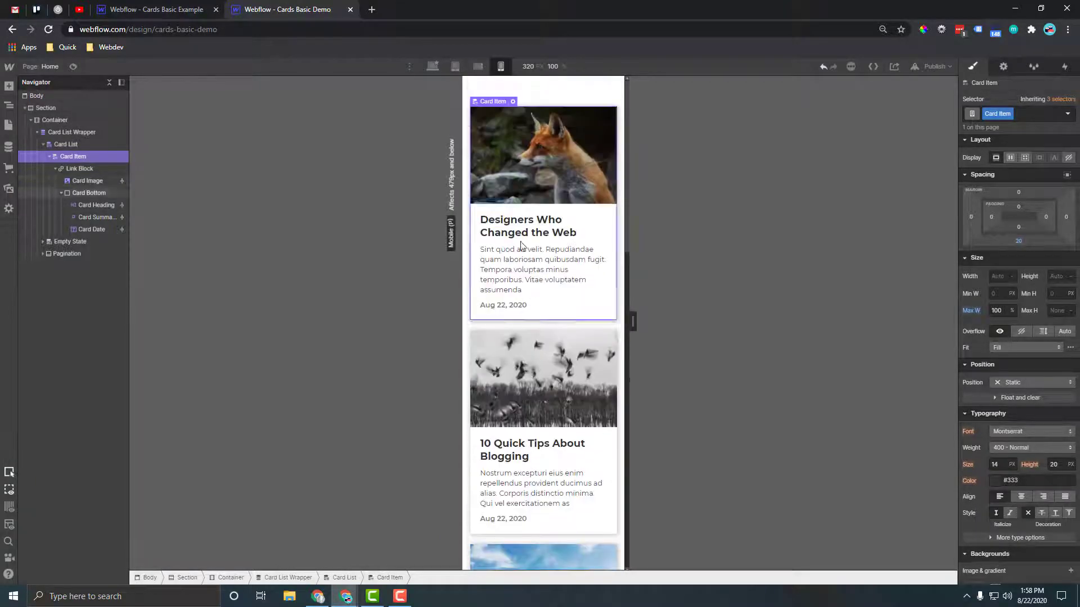
Review the card layout at the mobile, tablet and desktop breakpoints, including the second row and pagination on desktop.
left_click(471, 70)
left_click(454, 68)
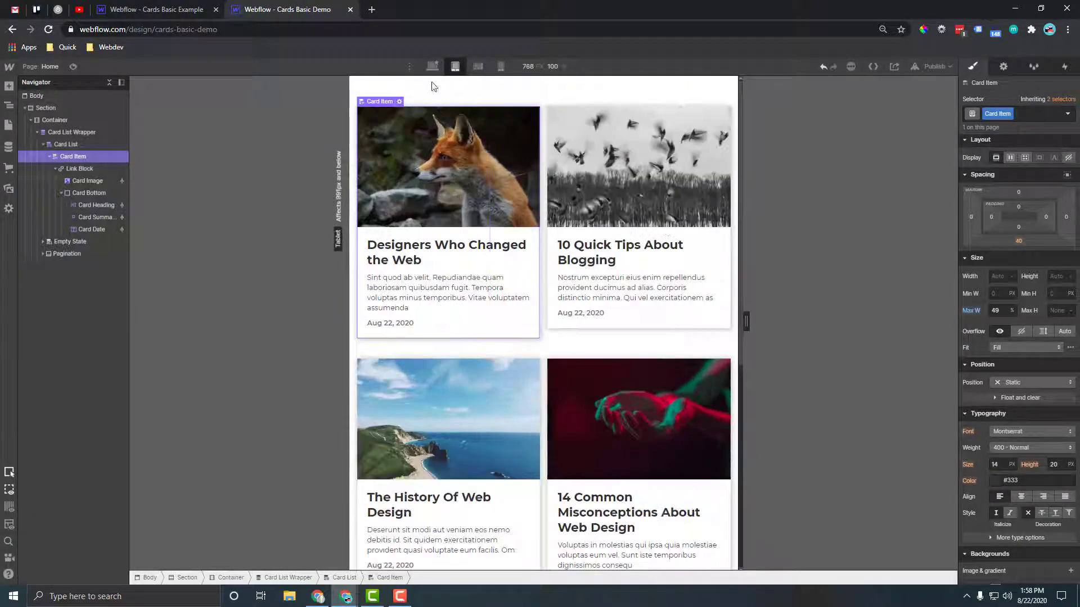
left_click(432, 67)
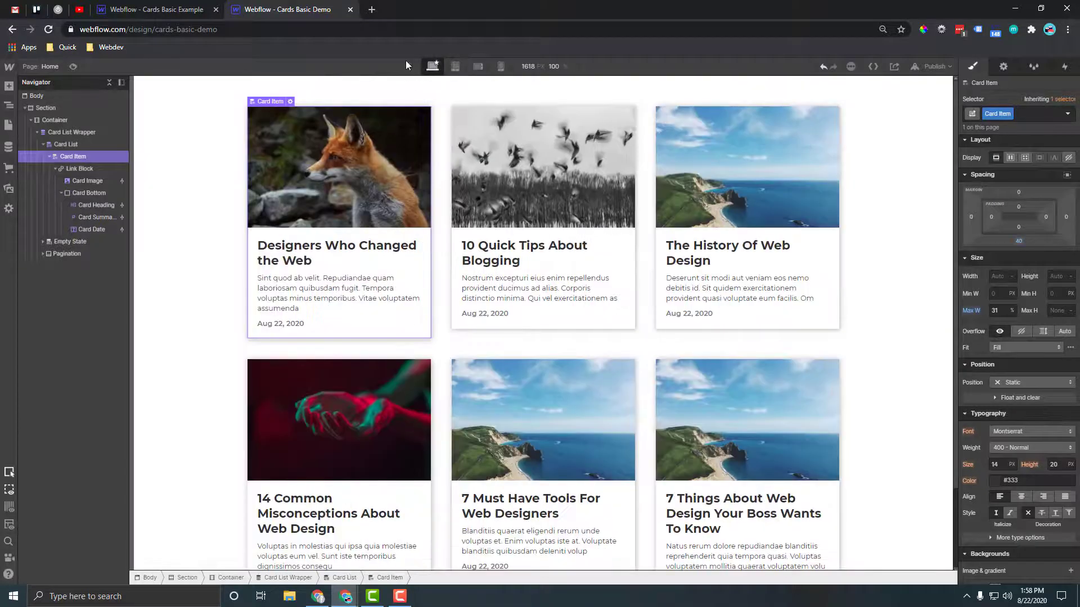
left_click(456, 67)
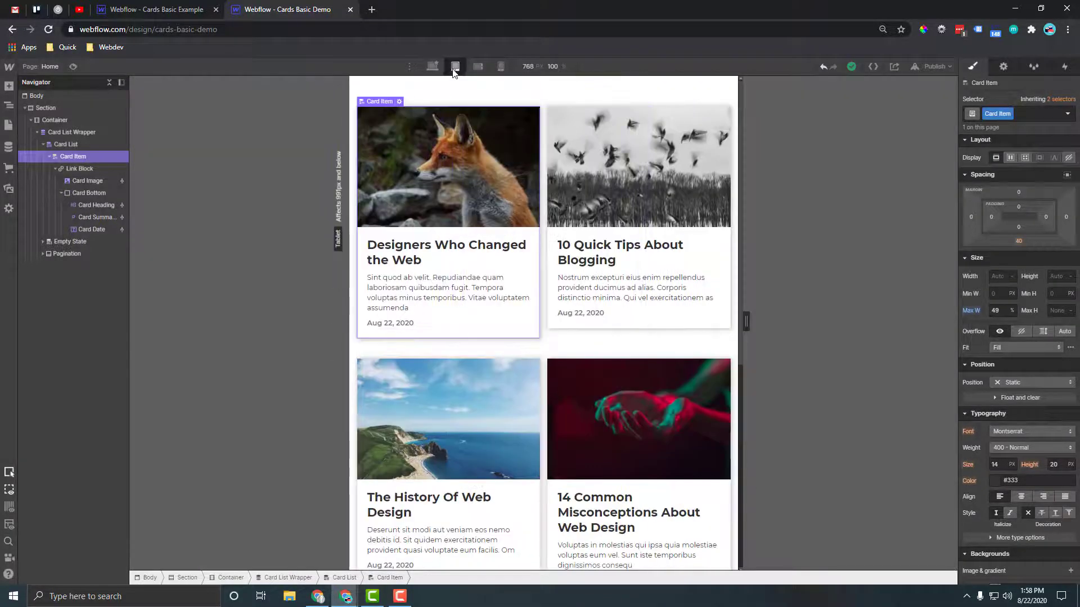
left_click(499, 67)
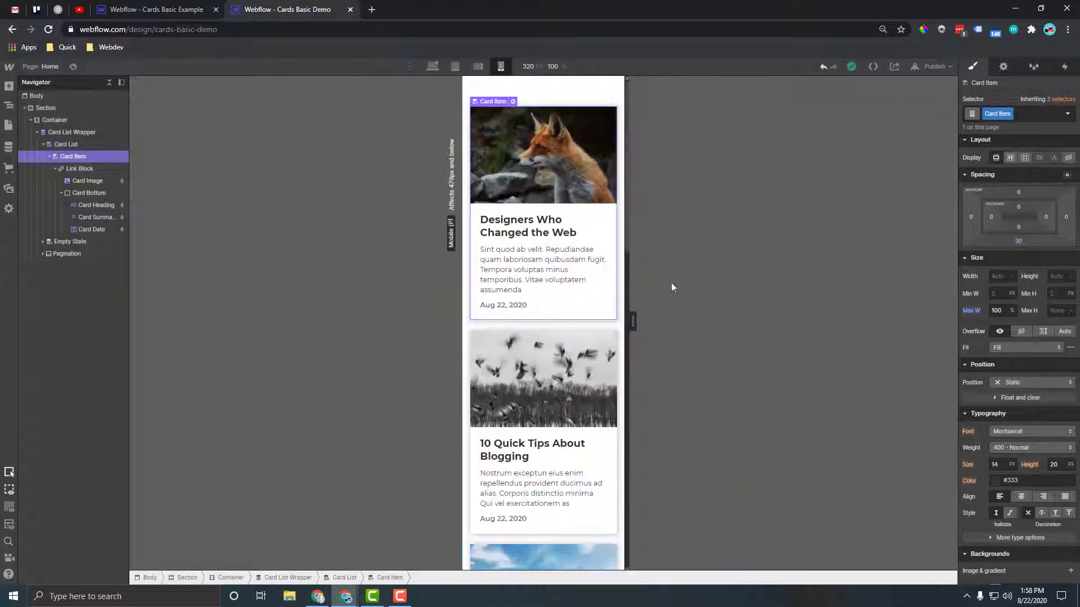
left_click(432, 66)
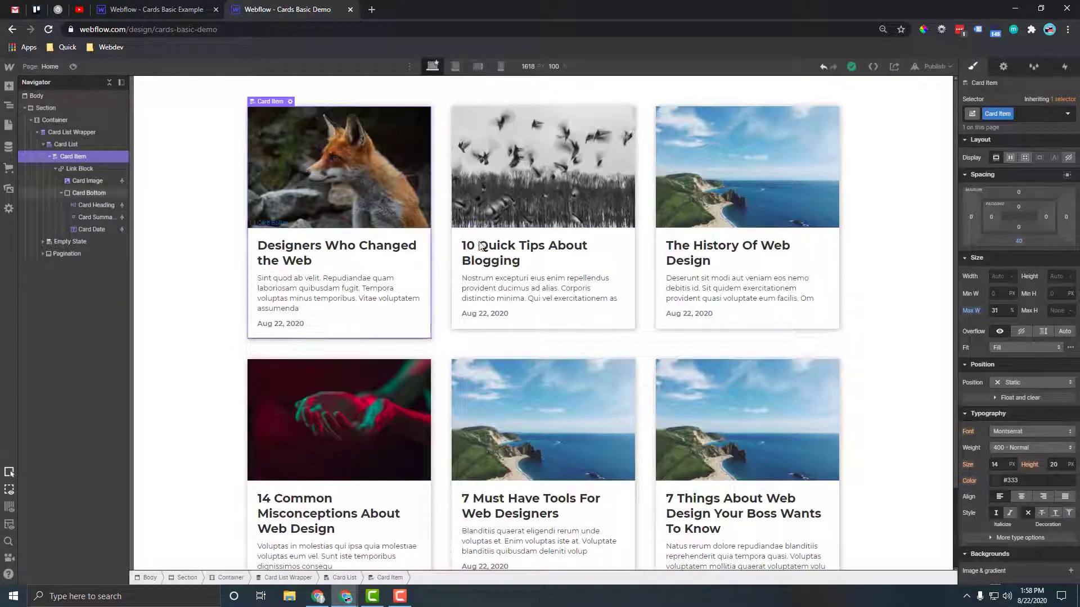
scroll(198, 175, "down", 2)
scroll(198, 174, "down", 1)
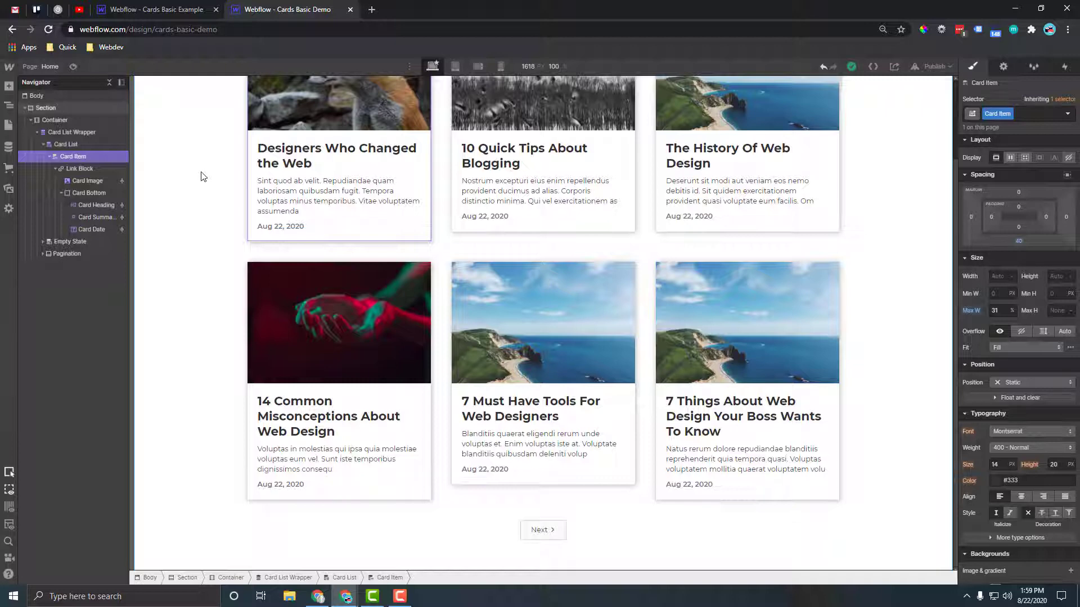
scroll(218, 206, "up", 2)
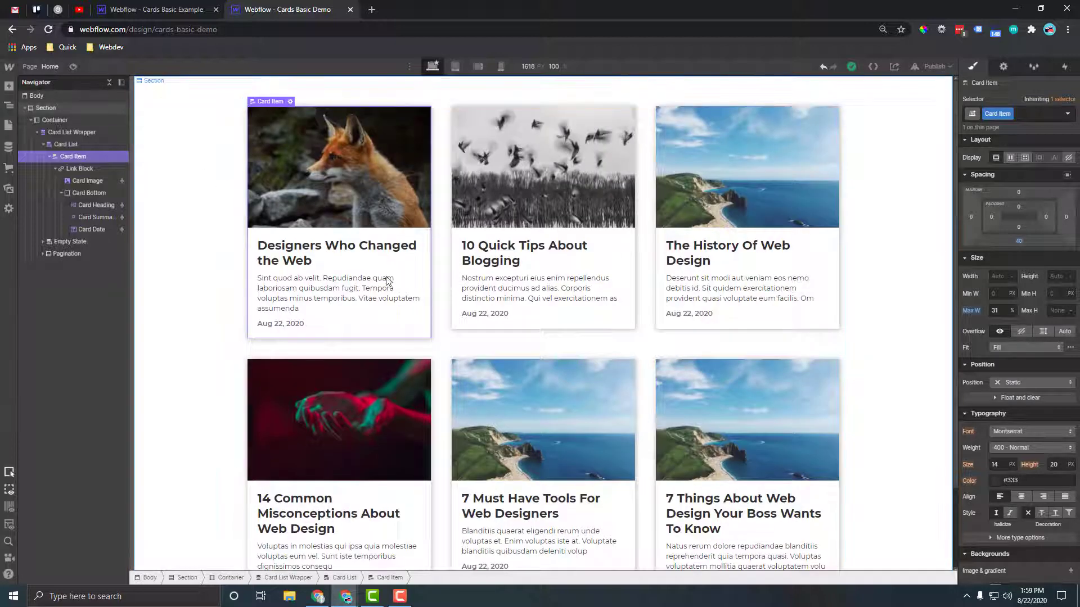